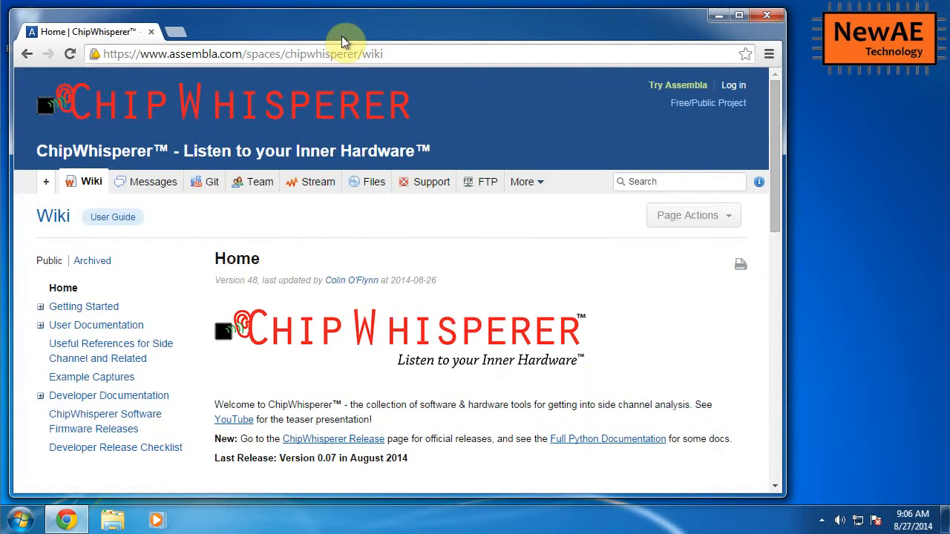
# Try to download chipwhisperer-0.07.zip from the wiki's ChipWhisperer Software Firmware Releases page
pyautogui.click(632, 446)
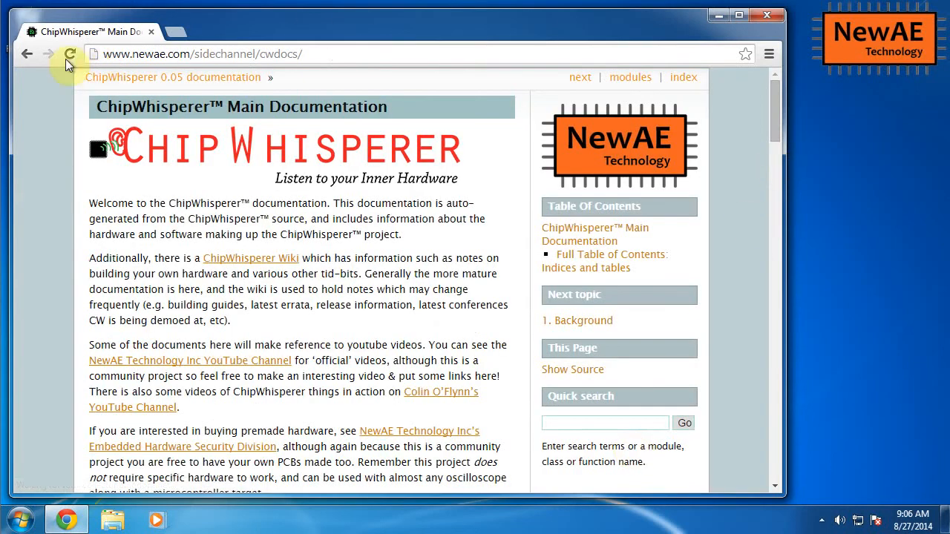
pyautogui.click(24, 54)
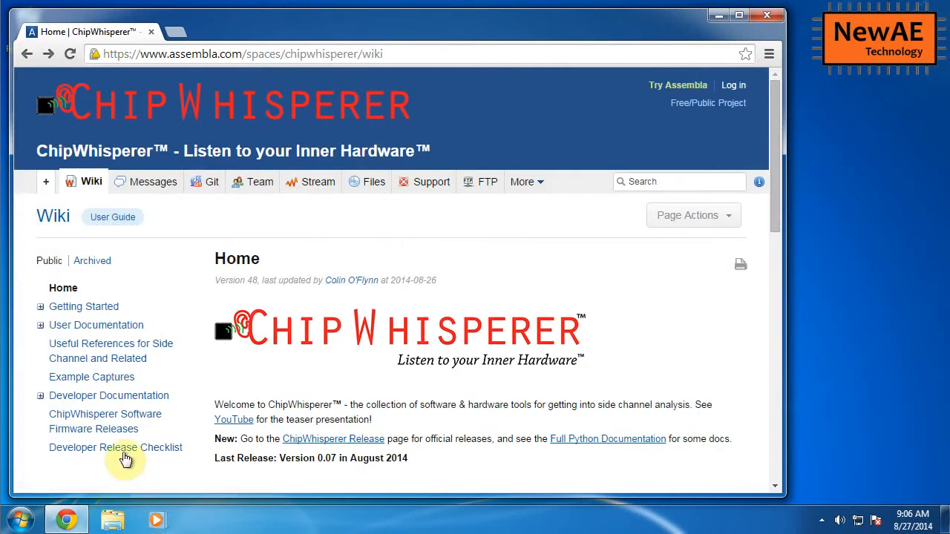
pyautogui.click(122, 428)
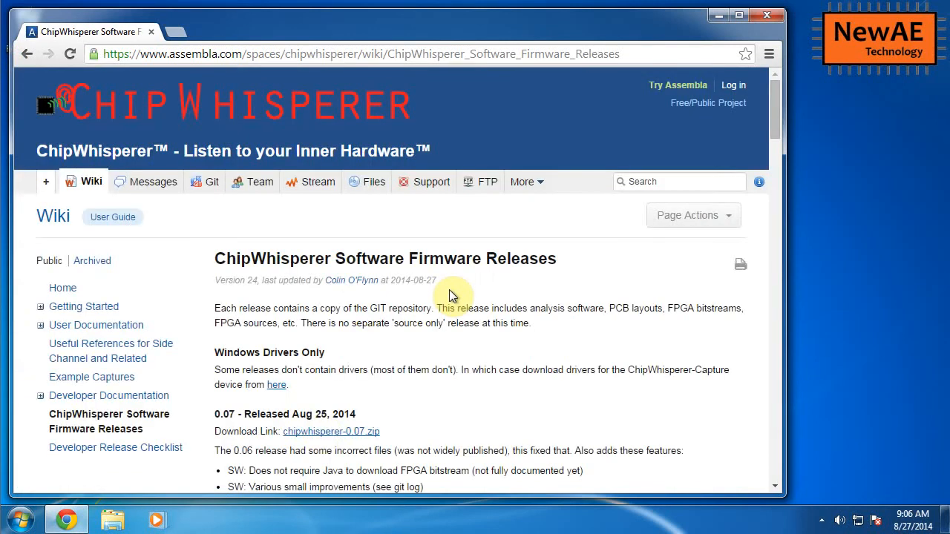
pyautogui.click(322, 430)
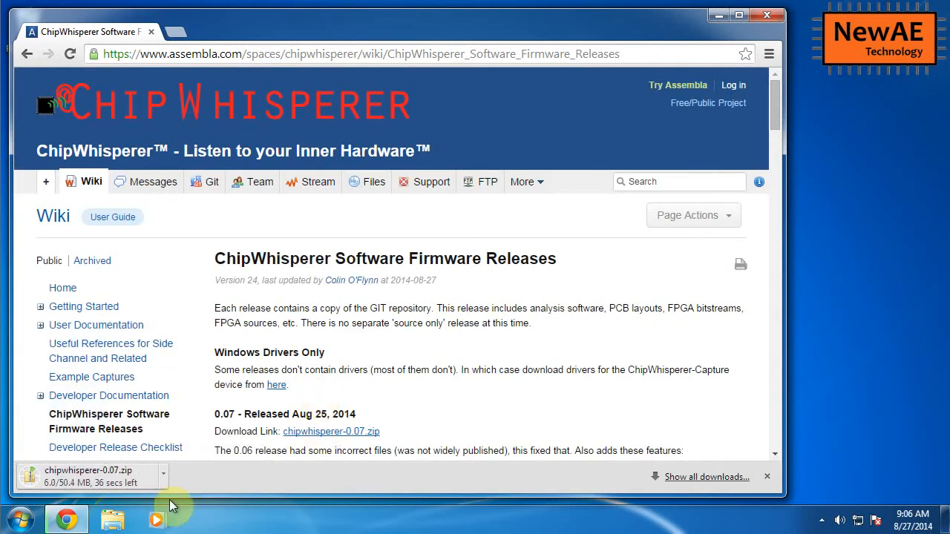
# Open the Windows Python Setup section of the Full Python Documentation and follow its link to the WinPython site
pyautogui.click(71, 181)
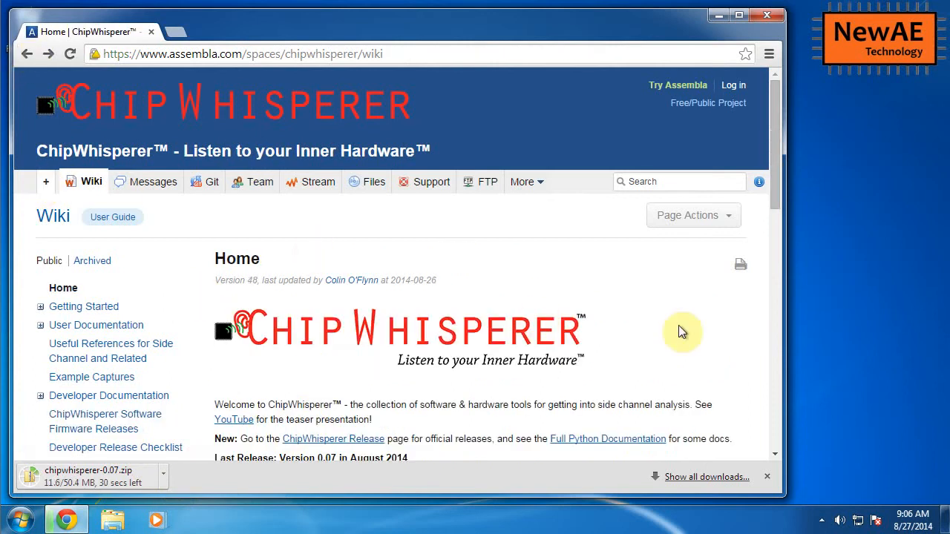
pyautogui.click(568, 439)
pyautogui.moveTo(782, 119); pyautogui.dragTo(788, 178)
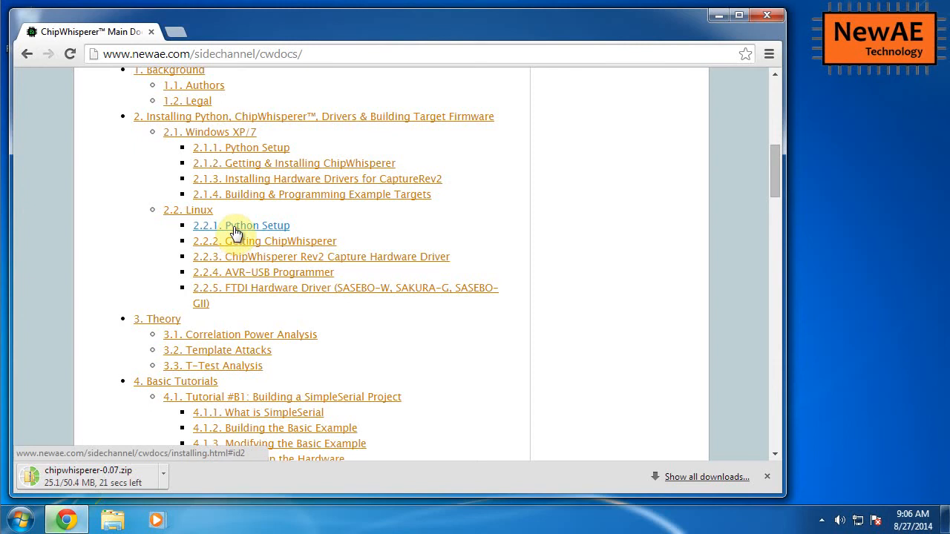
pyautogui.click(241, 147)
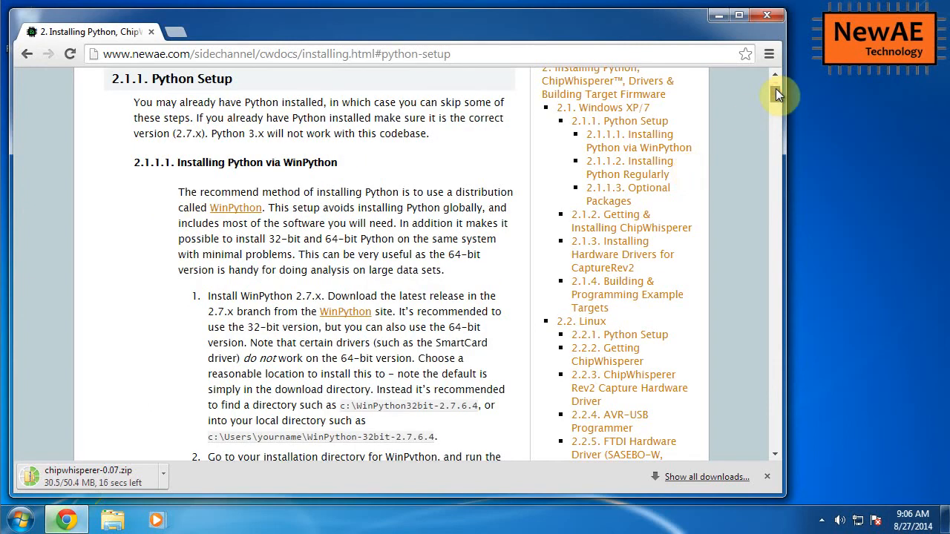
pyautogui.moveTo(776, 88); pyautogui.dragTo(776, 91)
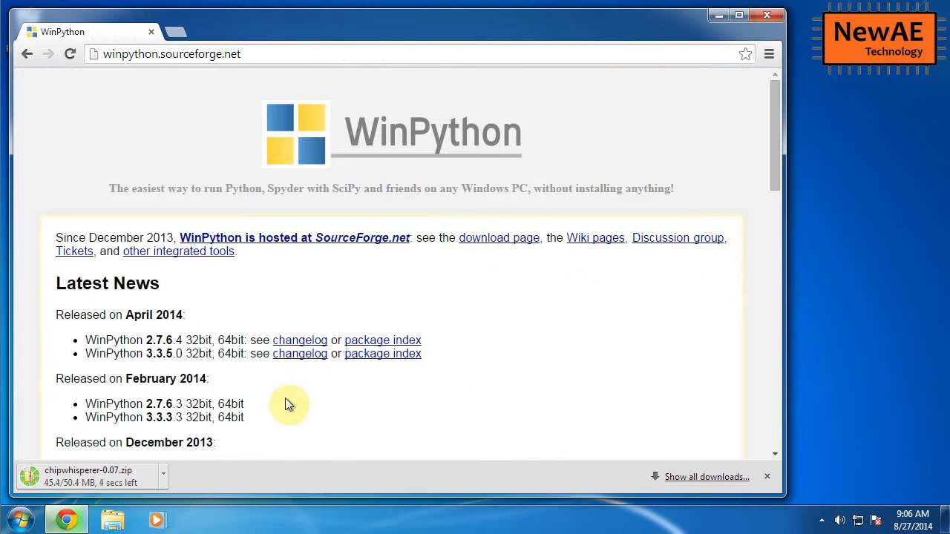
# Examine the 32-bit and 64-bit variants of the WinPython 2.7.6.4 release in the latest news
pyautogui.moveTo(148, 339); pyautogui.dragTo(185, 340)
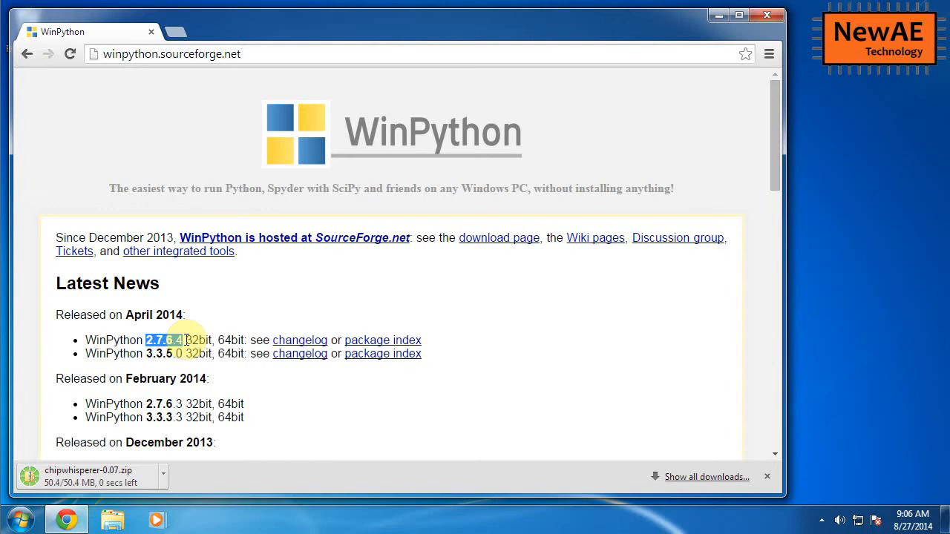
pyautogui.click(148, 339)
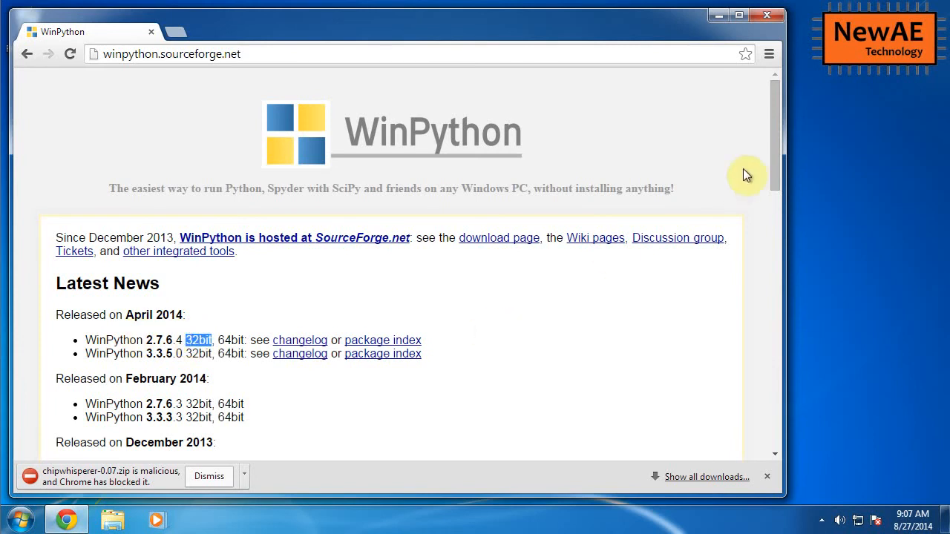
pyautogui.moveTo(779, 121); pyautogui.dragTo(777, 144)
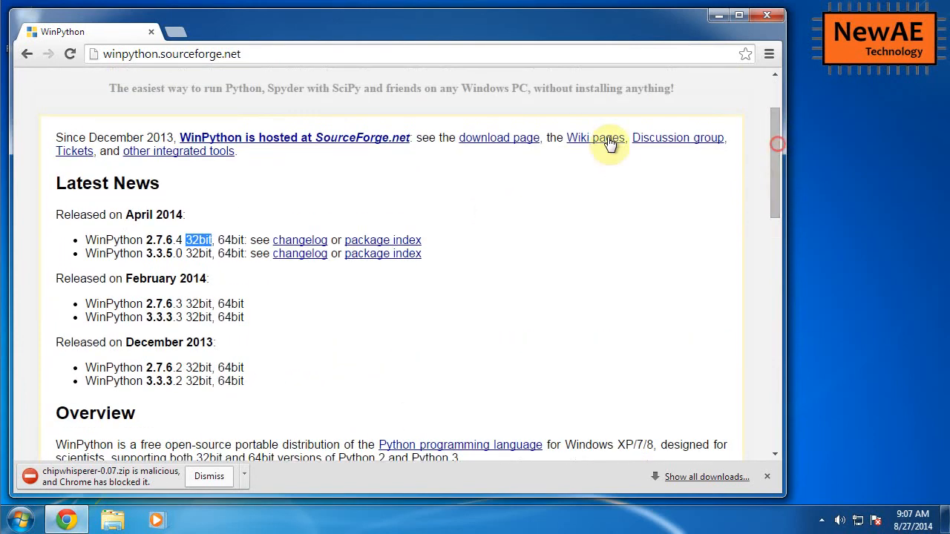
pyautogui.doubleClick(230, 240)
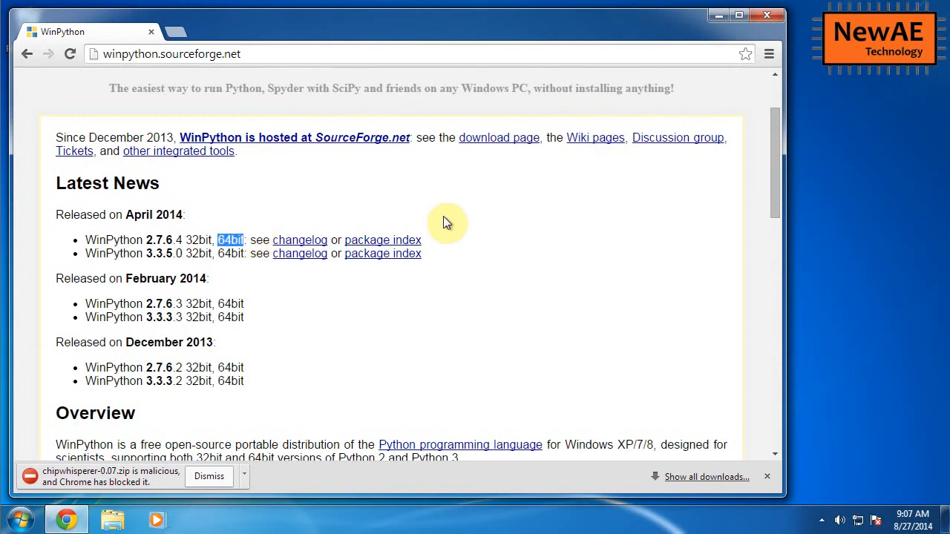
pyautogui.doubleClick(230, 253)
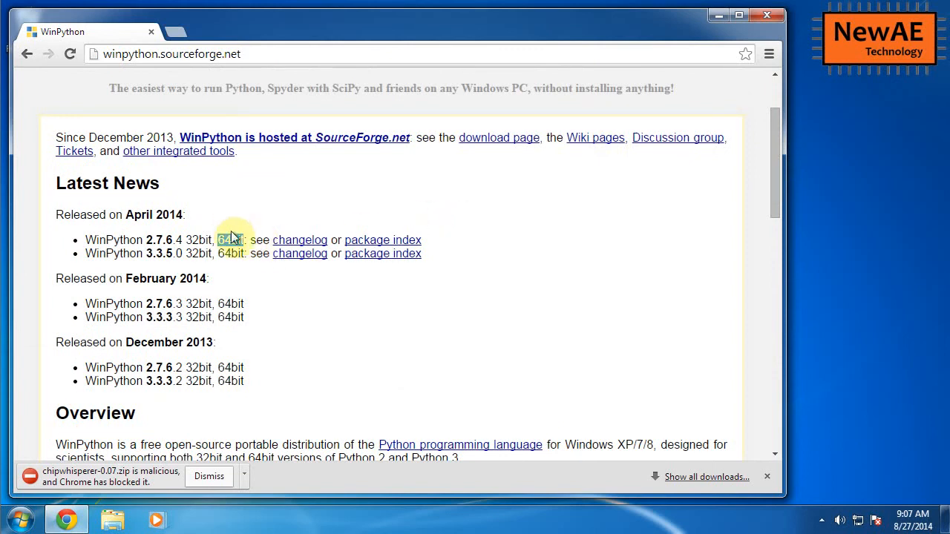
pyautogui.doubleClick(232, 239)
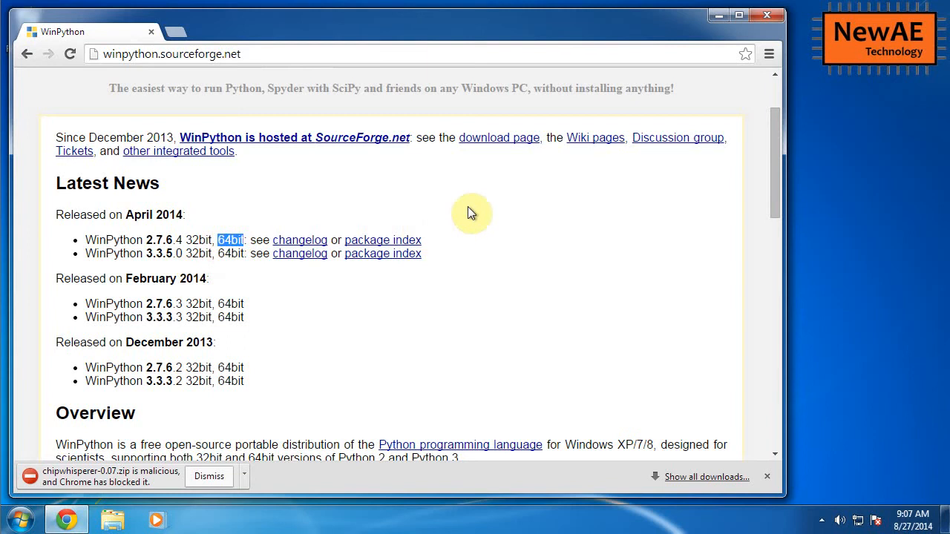
# Download WinPython-32bit-2.7.6.4.exe from the 2.7.6.4 folder under WinPython_2.7 on SourceForge
pyautogui.click(505, 140)
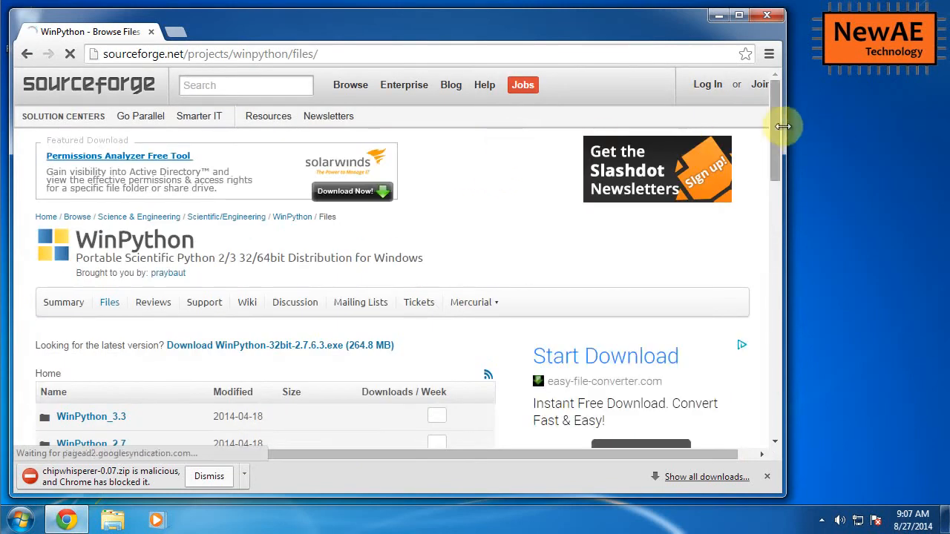
pyautogui.moveTo(777, 129); pyautogui.dragTo(778, 203)
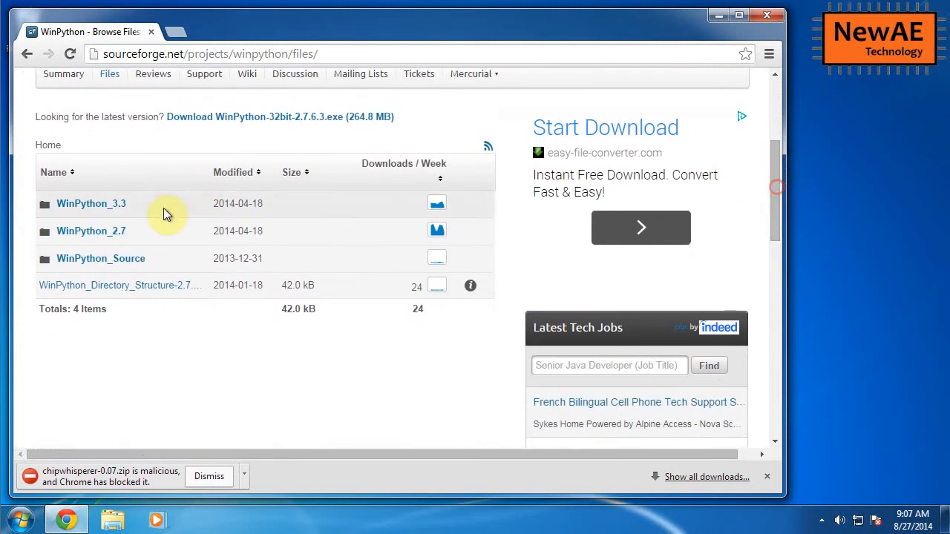
pyautogui.click(85, 232)
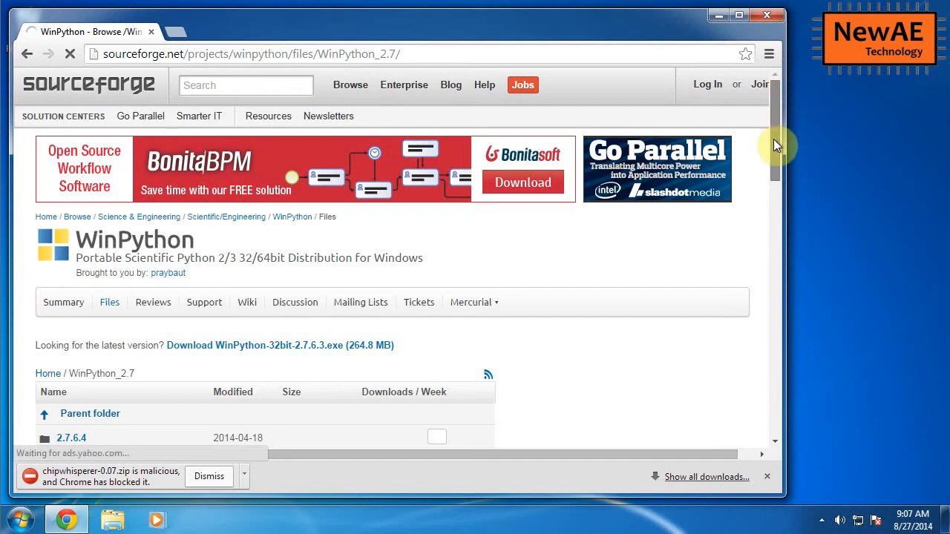
pyautogui.scroll(-3, 773, 139)
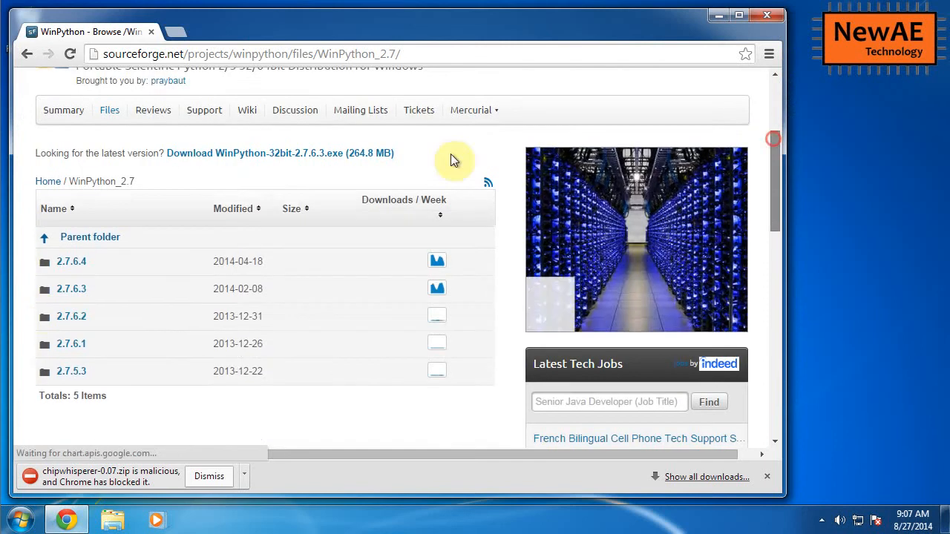
pyautogui.click(71, 264)
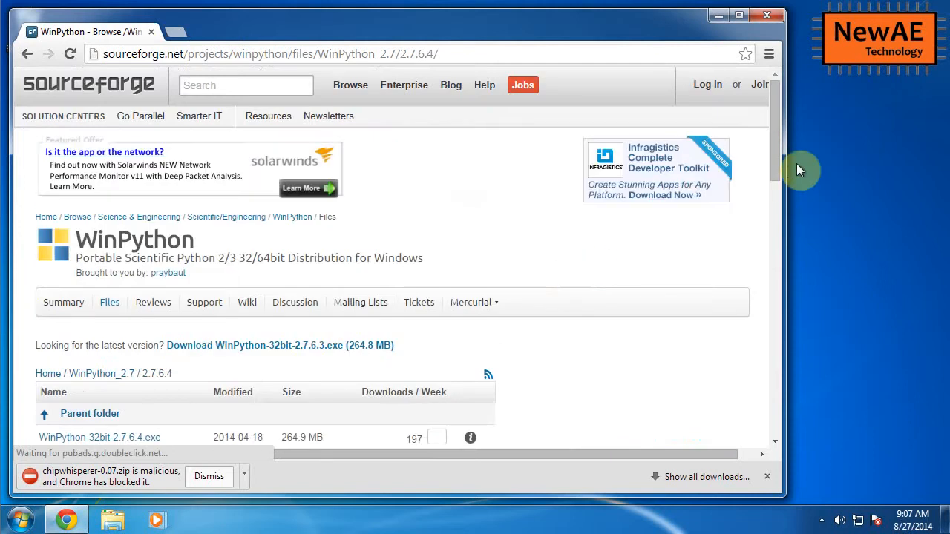
pyautogui.moveTo(774, 146); pyautogui.dragTo(770, 192)
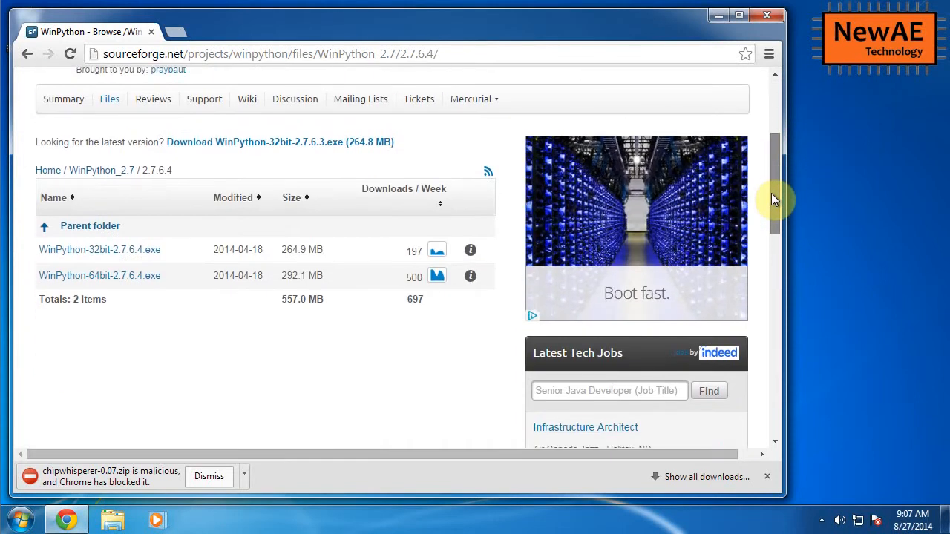
pyautogui.click(115, 251)
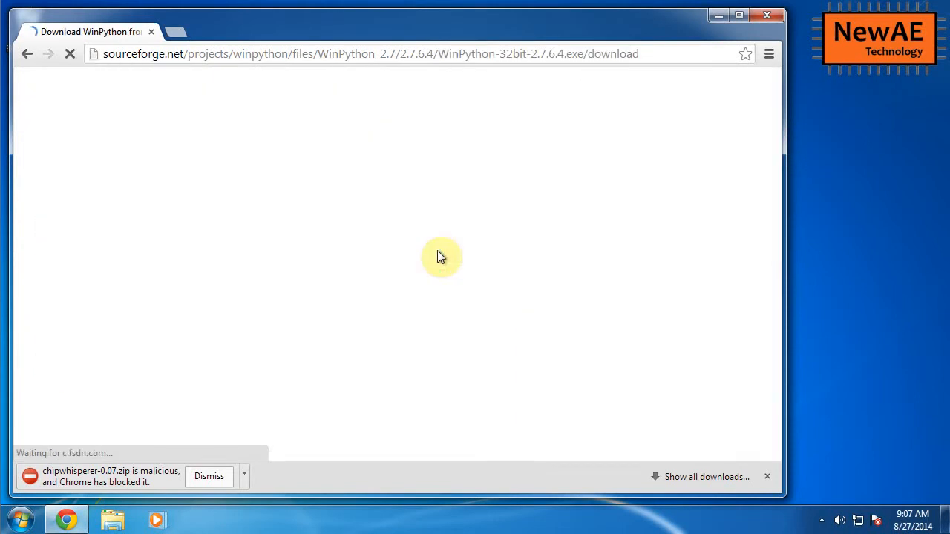
# Check the options for the blocked chipwhisperer-0.07.zip download and dismiss it
pyautogui.click(243, 478)
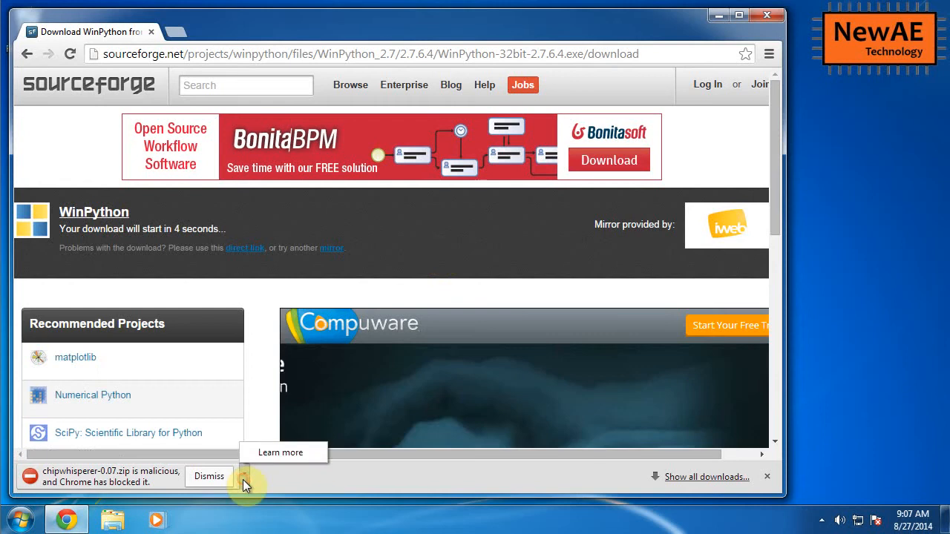
pyautogui.click(243, 478)
pyautogui.click(210, 476)
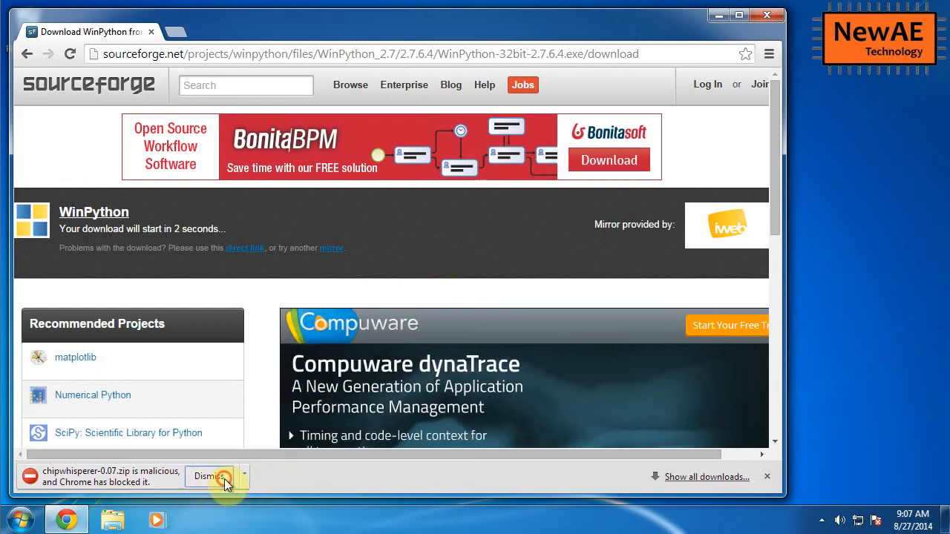
# Launch Internet Explorer, load the ChipWhisperer wiki at assembla.com/spaces/chipwhisperer/wiki, and allow only securely delivered content
pyautogui.click(21, 520)
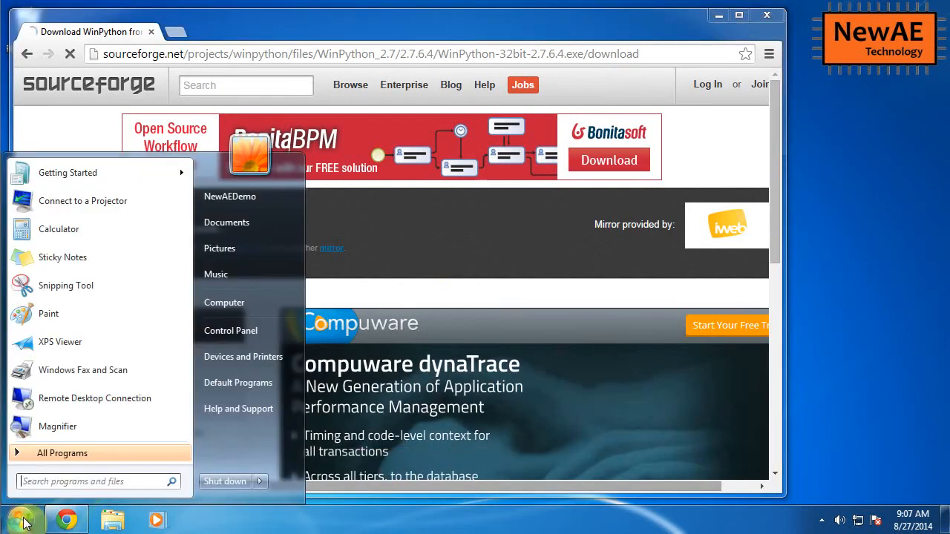
pyautogui.write('internet')
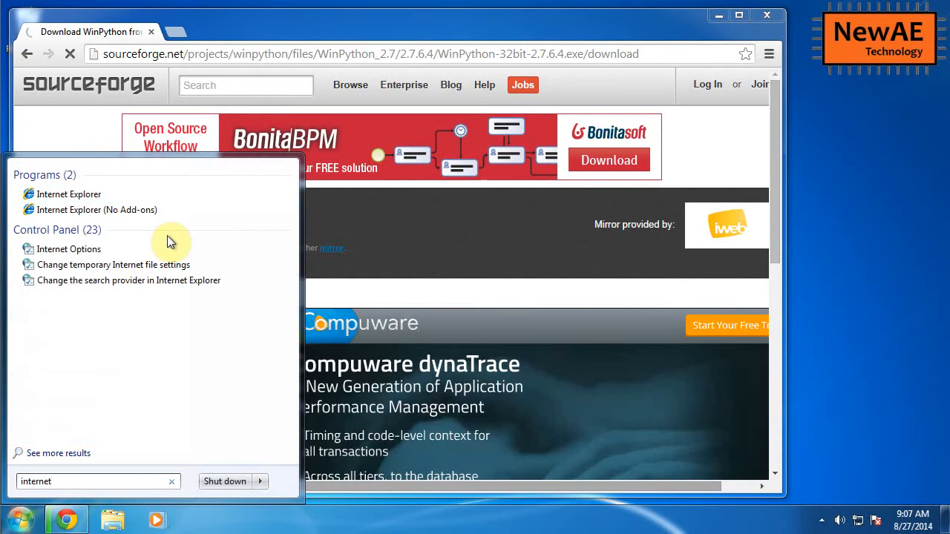
pyautogui.click(156, 194)
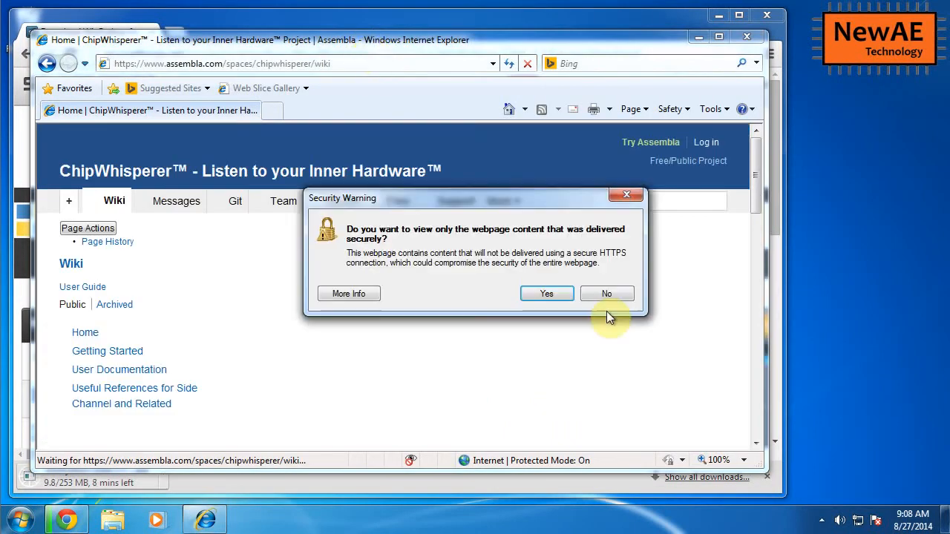
pyautogui.click(562, 295)
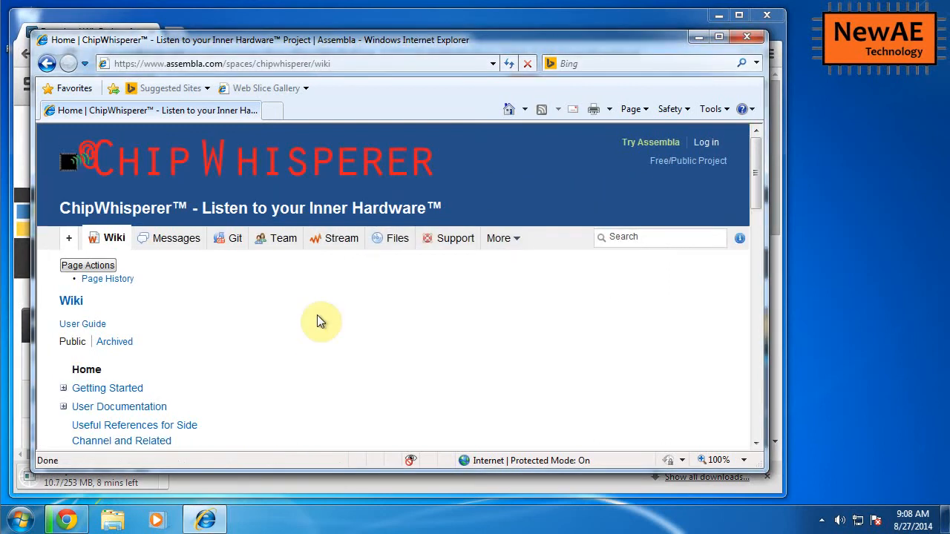
# Download chipwhisperer-0.07.zip from the project's file list and save it in the Downloads folder
pyautogui.click(377, 246)
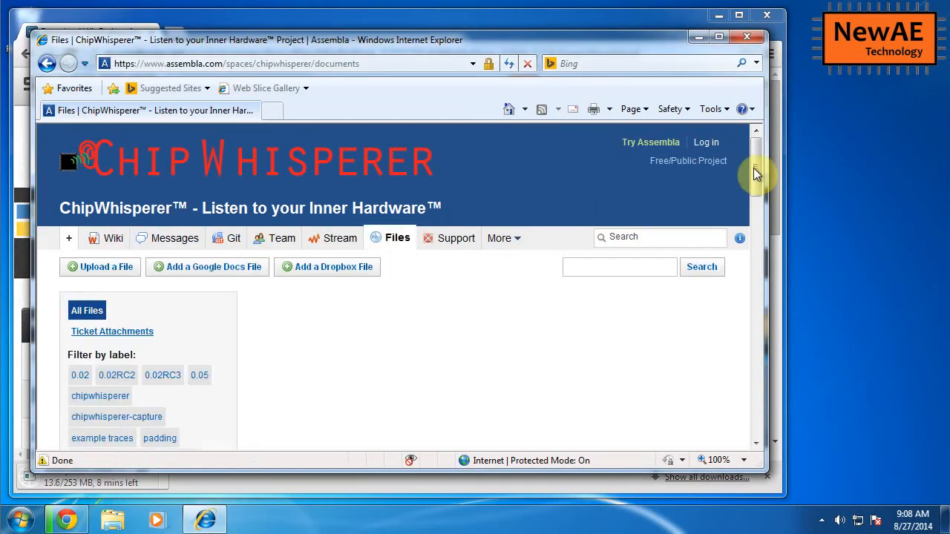
pyautogui.moveTo(753, 167); pyautogui.dragTo(752, 217)
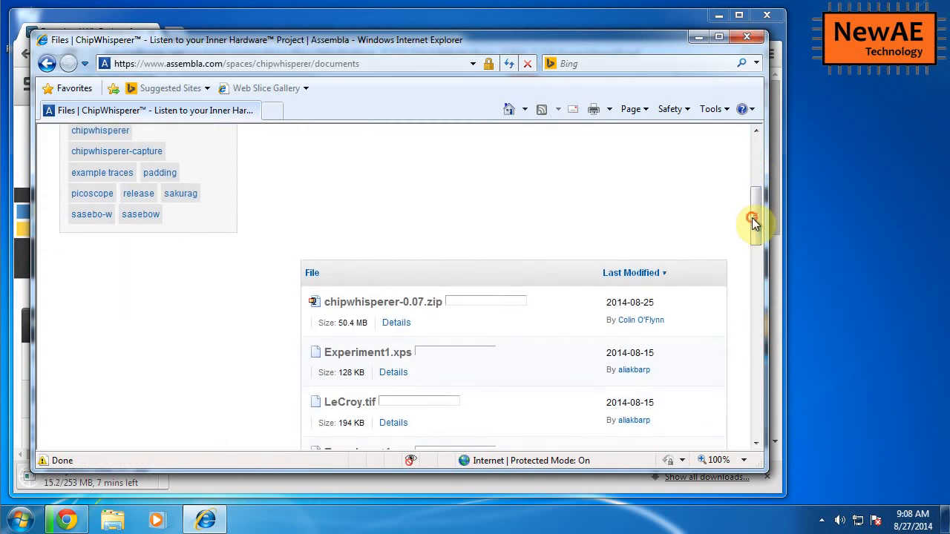
pyautogui.click(375, 306)
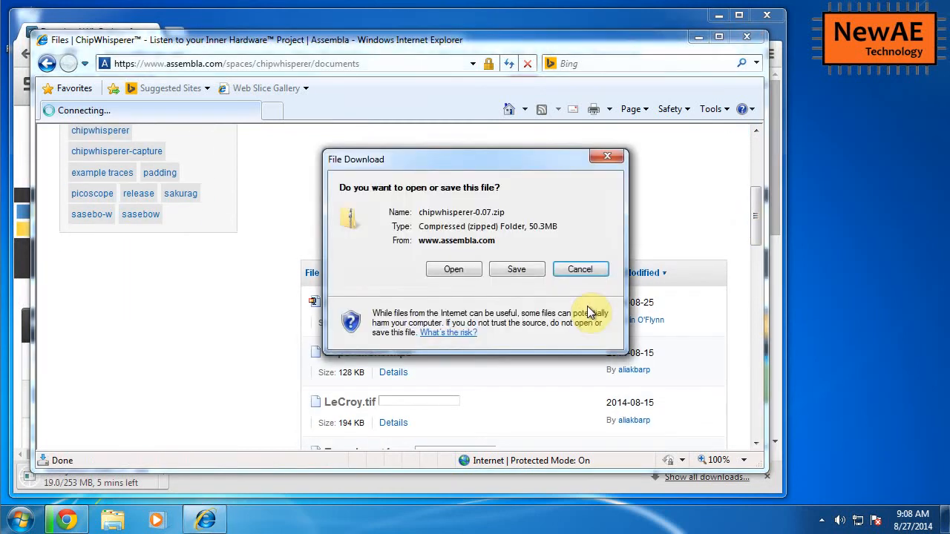
pyautogui.click(517, 269)
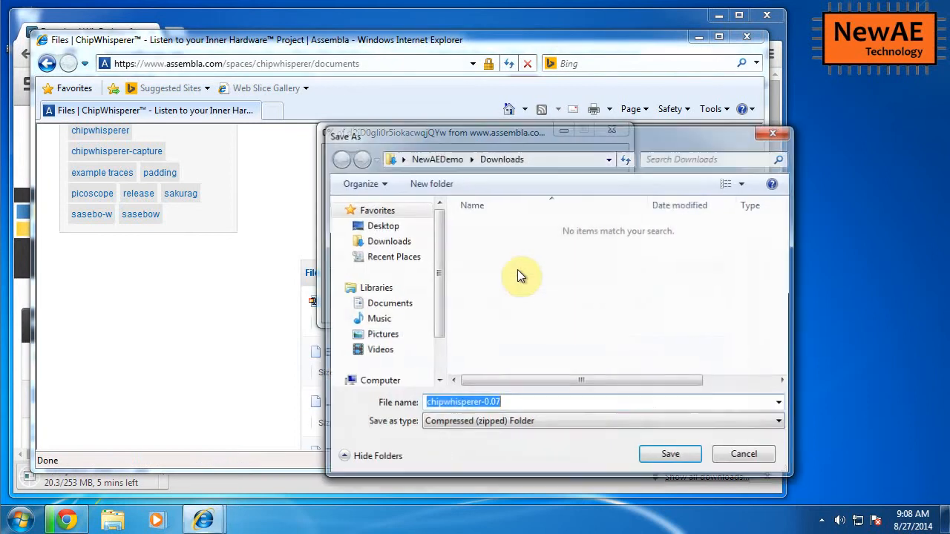
pyautogui.click(670, 455)
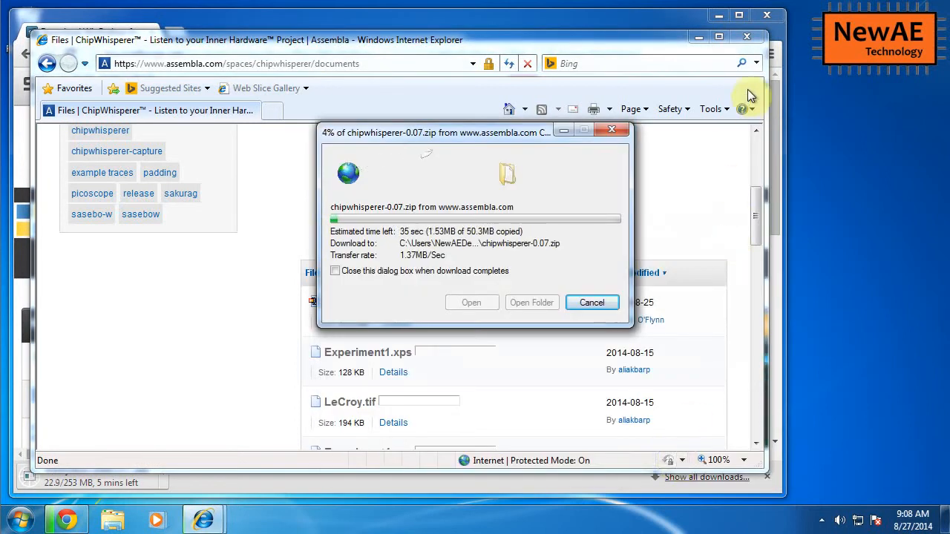
# Minimize Internet Explorer, open the folder containing the downloaded chipwhisperer-0.07.zip, and move the folder window lower on the desktop
pyautogui.click(698, 38)
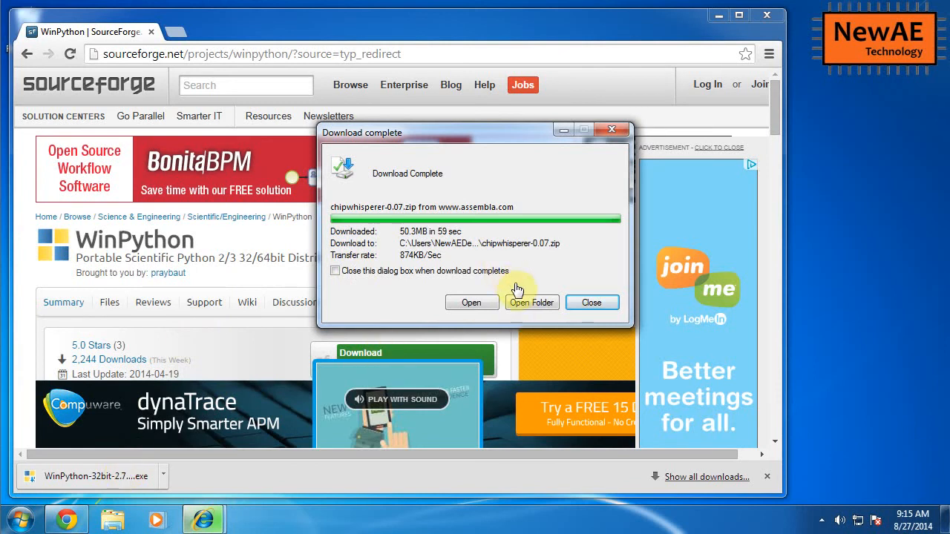
pyautogui.click(538, 303)
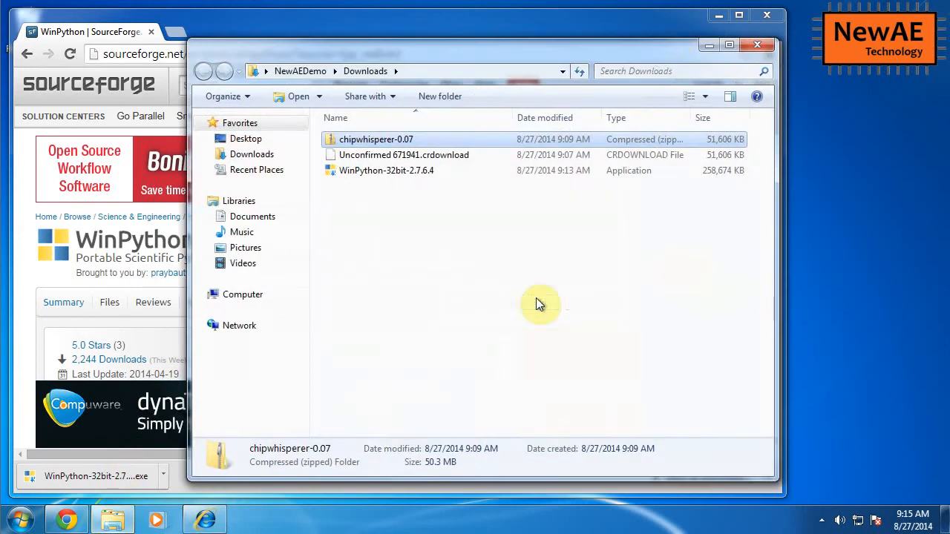
pyautogui.moveTo(647, 46); pyautogui.dragTo(693, 156)
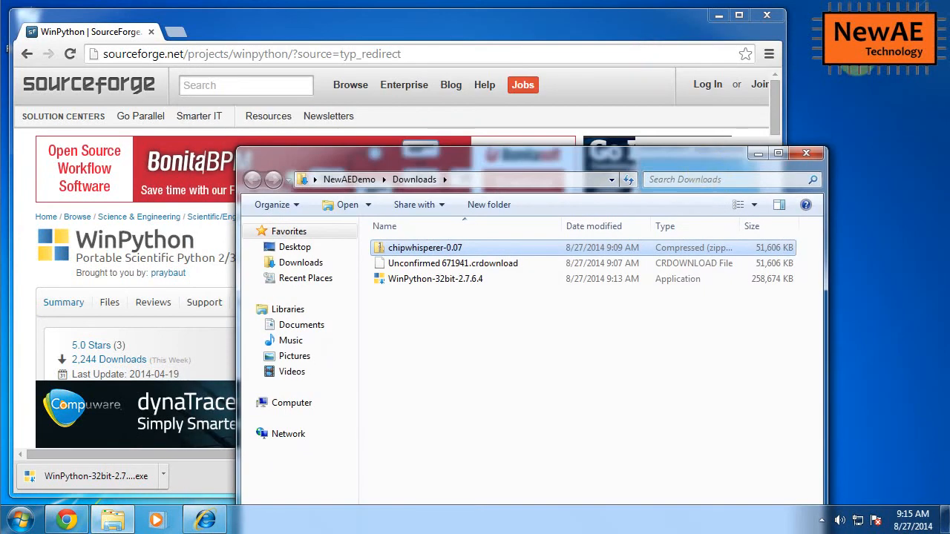
# Close the browser, move chipwhisperer-0.07 and the WinPython-32bit-2.7.6.4 installer from Downloads to the desktop, and line them up below the Recycle Bin
pyautogui.click(771, 16)
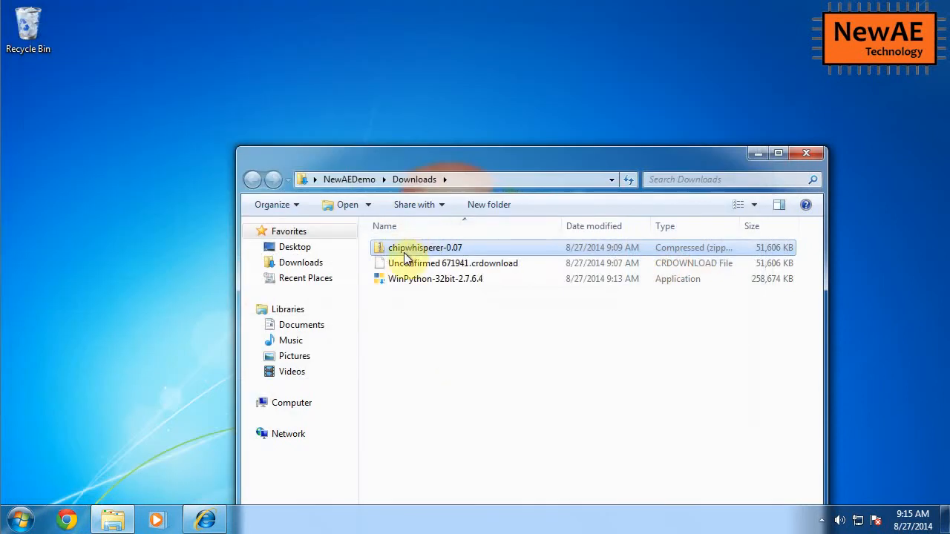
pyautogui.moveTo(406, 250); pyautogui.dragTo(286, 59)
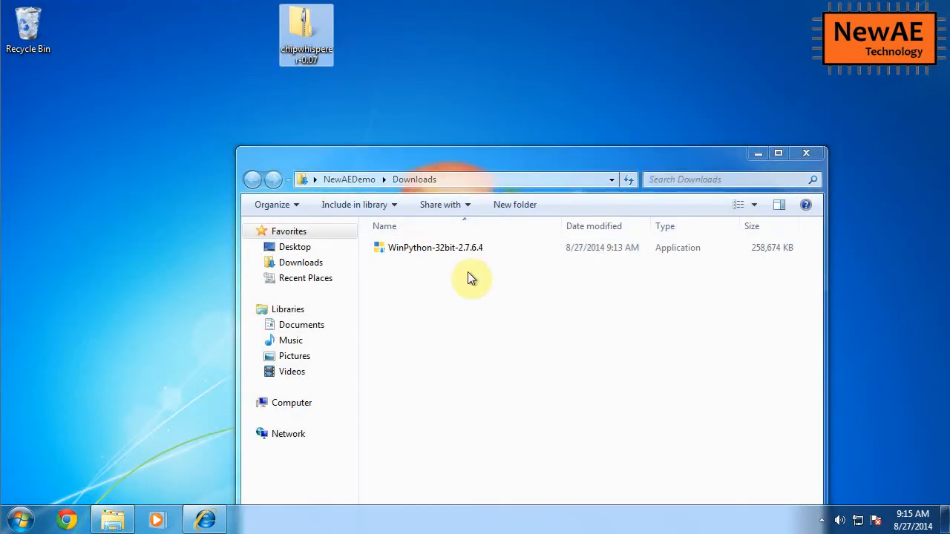
pyautogui.click(413, 249)
pyautogui.moveTo(413, 250); pyautogui.dragTo(388, 41)
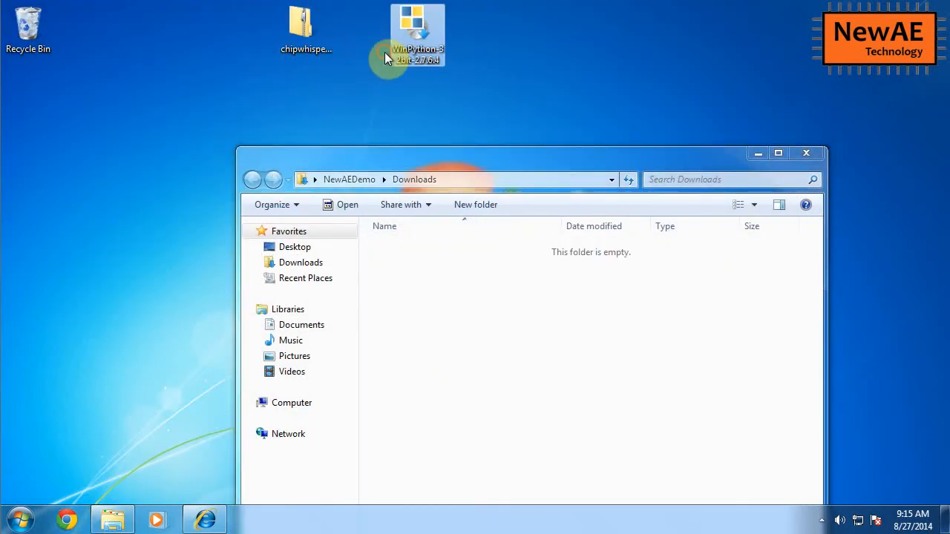
pyautogui.moveTo(293, 32); pyautogui.dragTo(39, 124)
pyautogui.moveTo(417, 27); pyautogui.dragTo(23, 201)
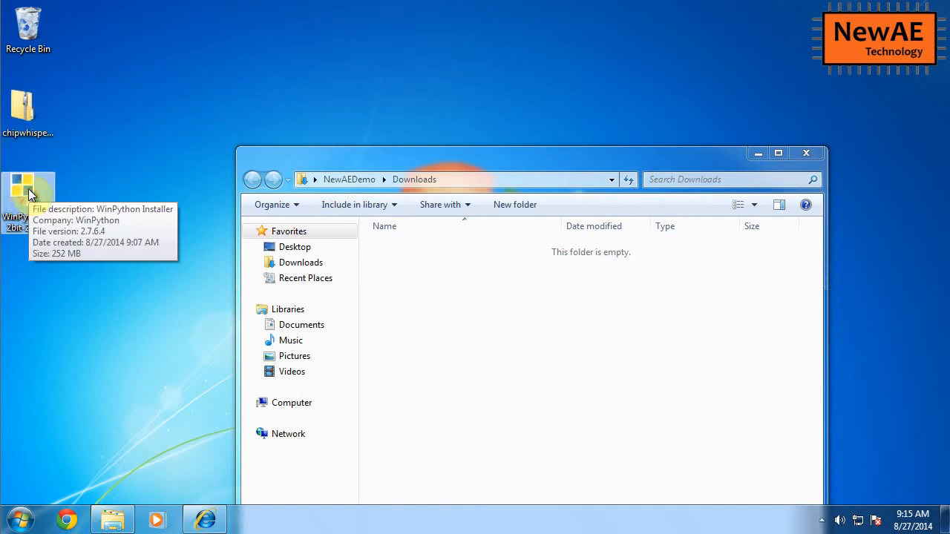
# Run the WinPython-32bit-2.7.6.4 installer despite its unverified publisher and accept the license agreement
pyautogui.doubleClick(29, 191)
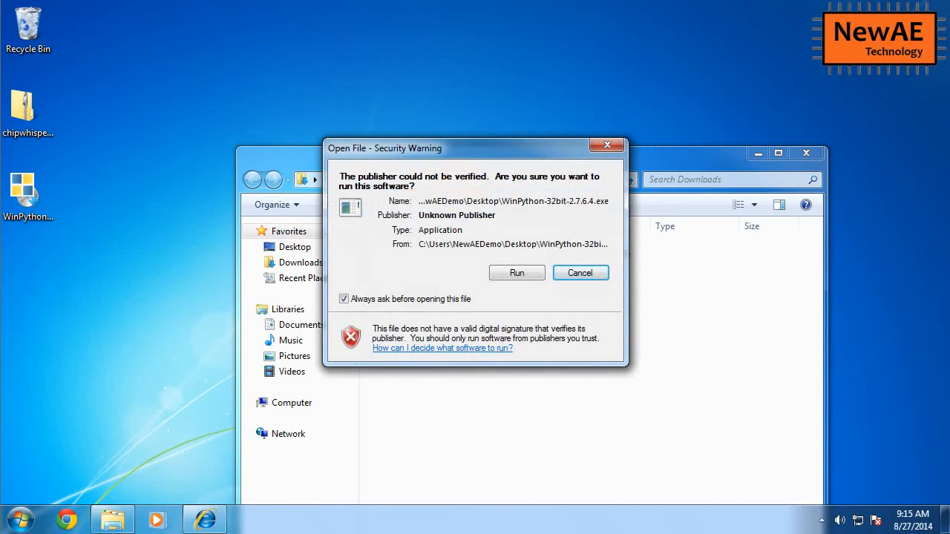
pyautogui.click(519, 273)
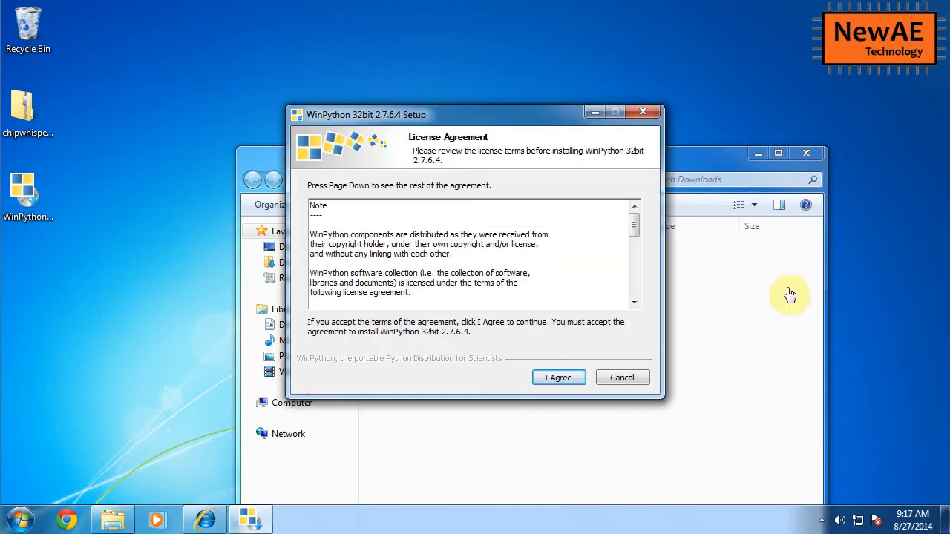
pyautogui.click(567, 387)
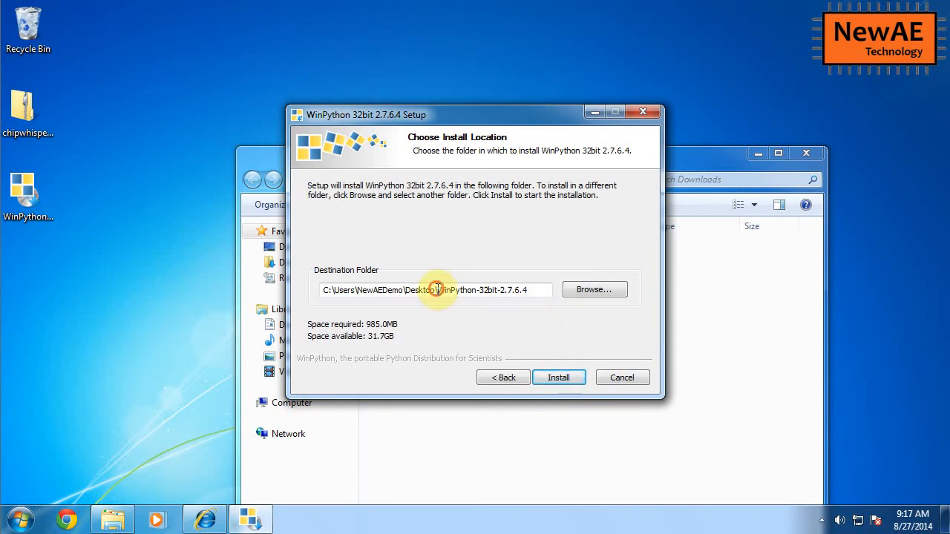
# Set the WinPython destination folder to c:\WinPython-32bit-2.7.6.4 and start the installation
pyautogui.moveTo(437, 289); pyautogui.dragTo(218, 265)
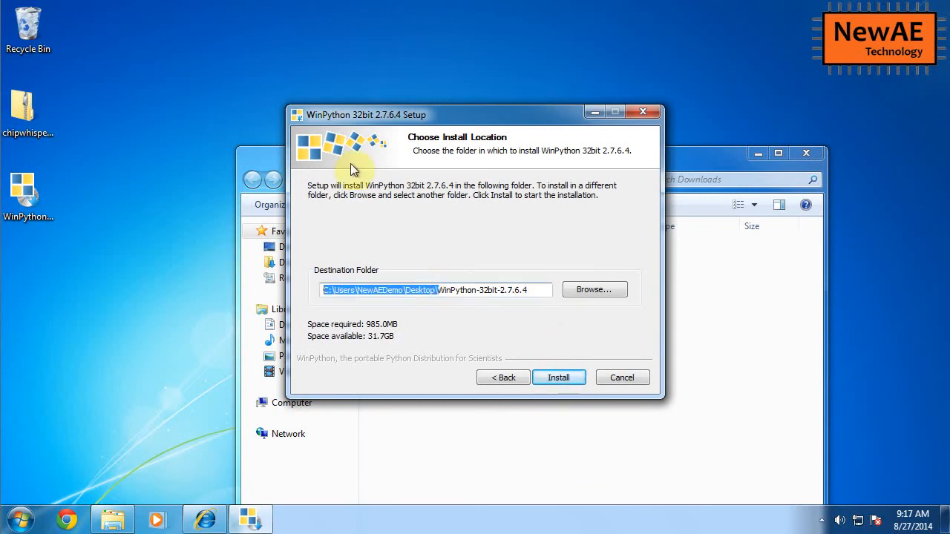
pyautogui.write('c:\\')
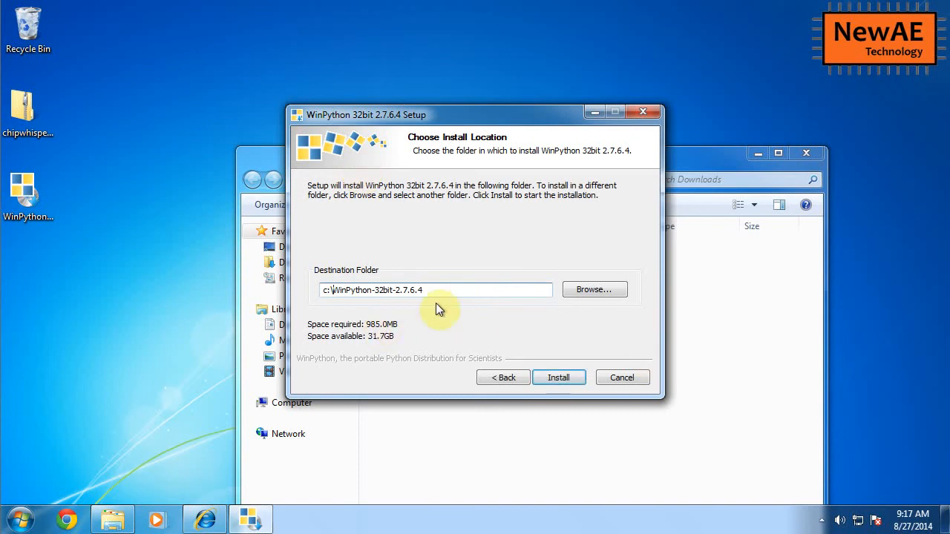
pyautogui.moveTo(448, 292); pyautogui.dragTo(324, 290)
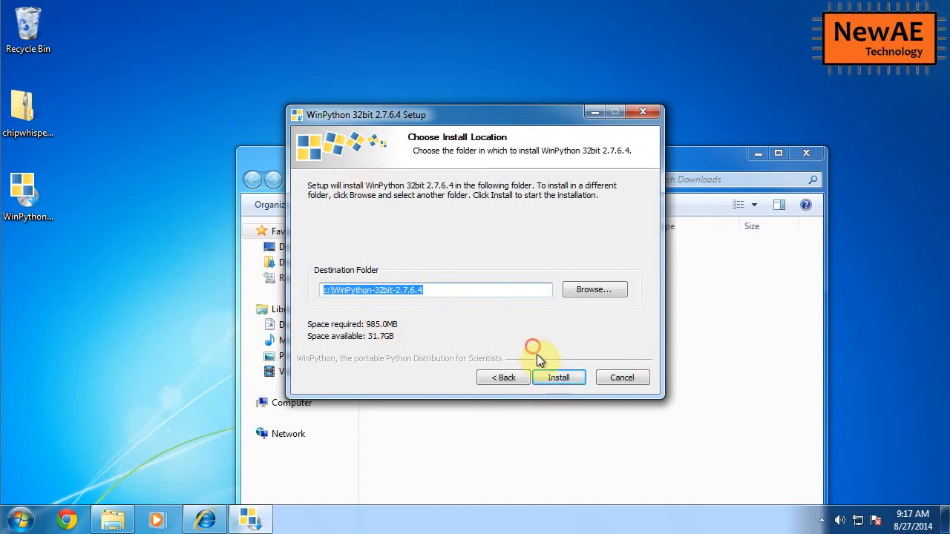
pyautogui.click(557, 385)
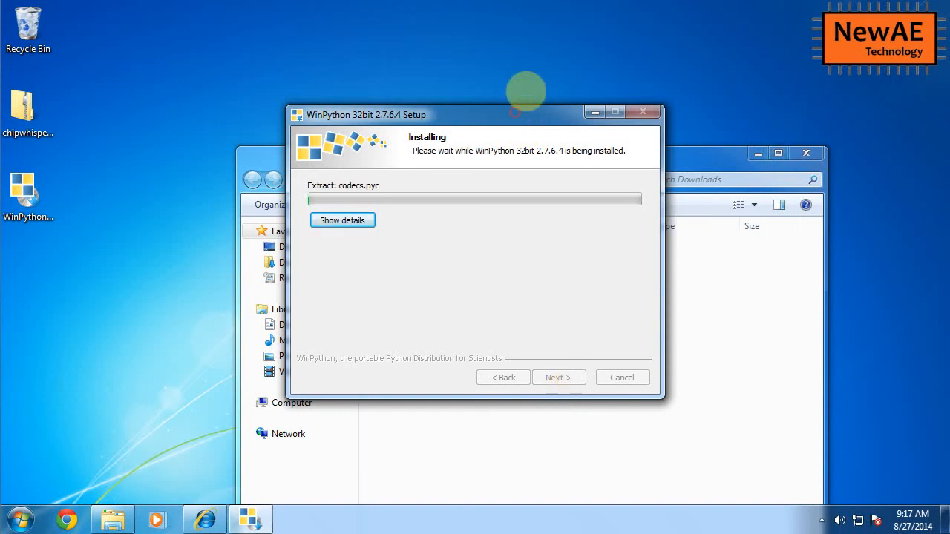
# Move the setup window higher on the desktop and finish the WinPython setup wizard once installation completes
pyautogui.moveTo(517, 118); pyautogui.dragTo(523, 42)
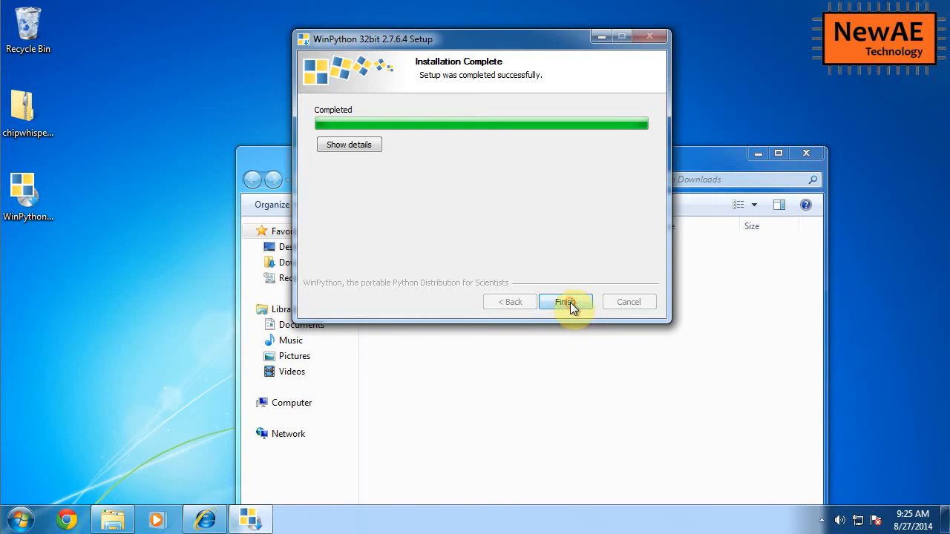
pyautogui.click(569, 302)
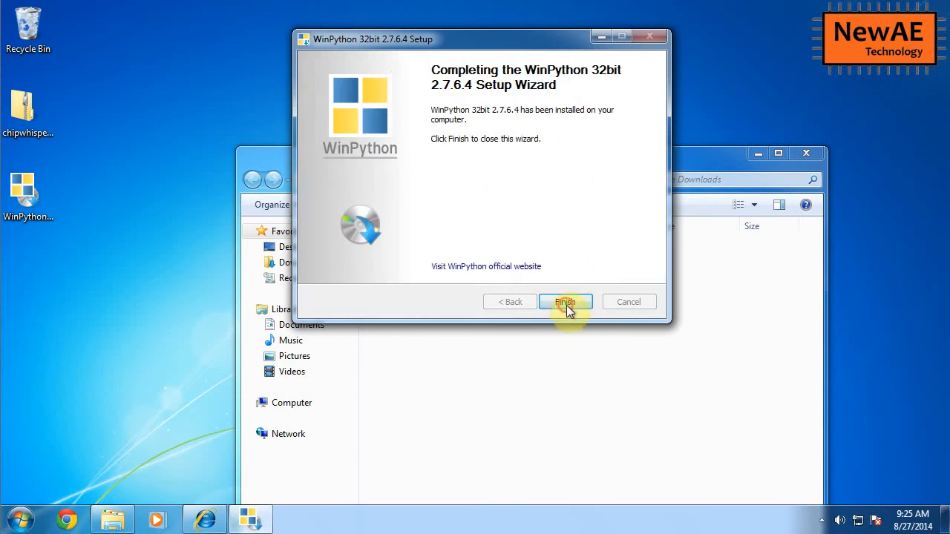
pyautogui.click(566, 303)
# Move the Downloads folder window up and go to the c:\WinPython-32bit-2.7.6.4 folder in it
pyautogui.moveTo(541, 148); pyautogui.dragTo(506, 107)
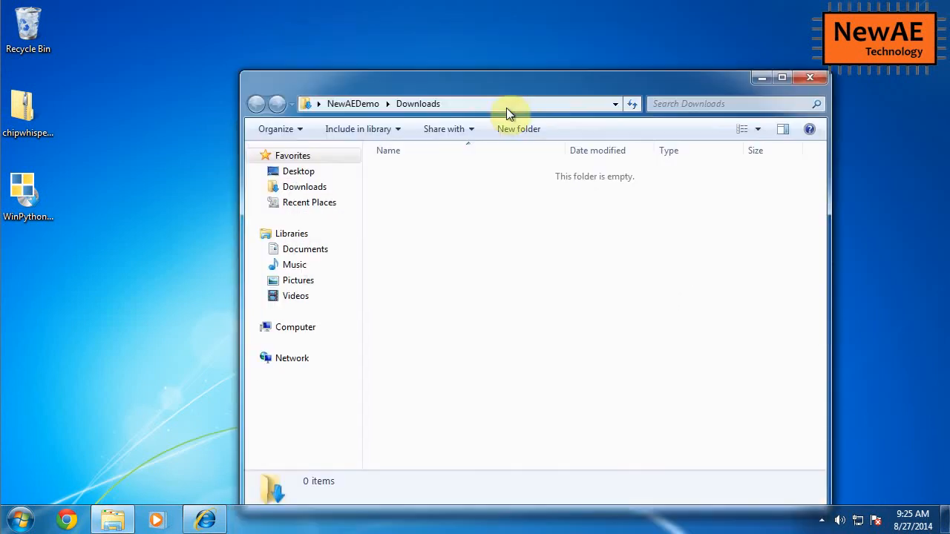
pyautogui.click(506, 107)
pyautogui.write('c:\\')
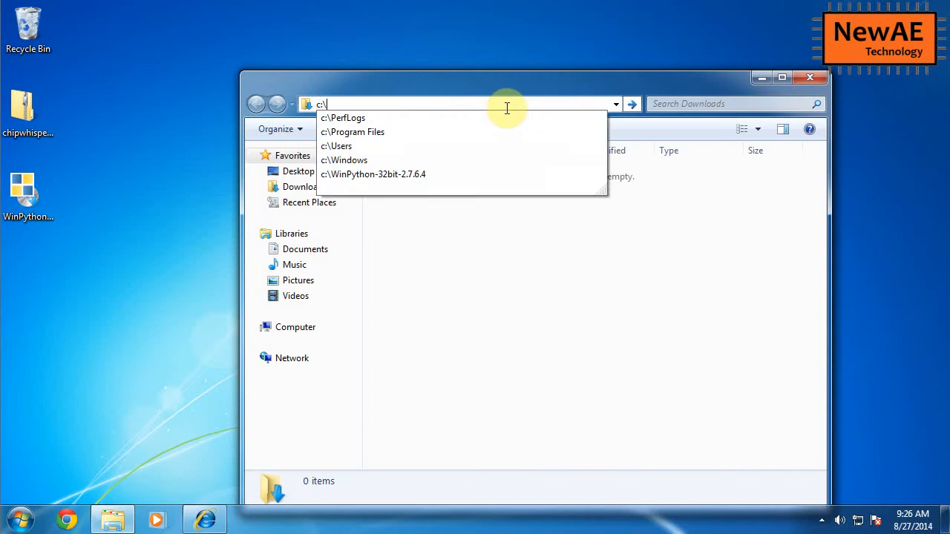
pyautogui.write('w')
pyautogui.press('Down')
pyautogui.press('Down')
pyautogui.press('Return')
# Delete the WinPython-32bit-2.7.6.4 installer from the desktop, sending it to the Recycle Bin
pyautogui.click(139, 258)
pyautogui.moveTo(35, 185); pyautogui.dragTo(33, 185)
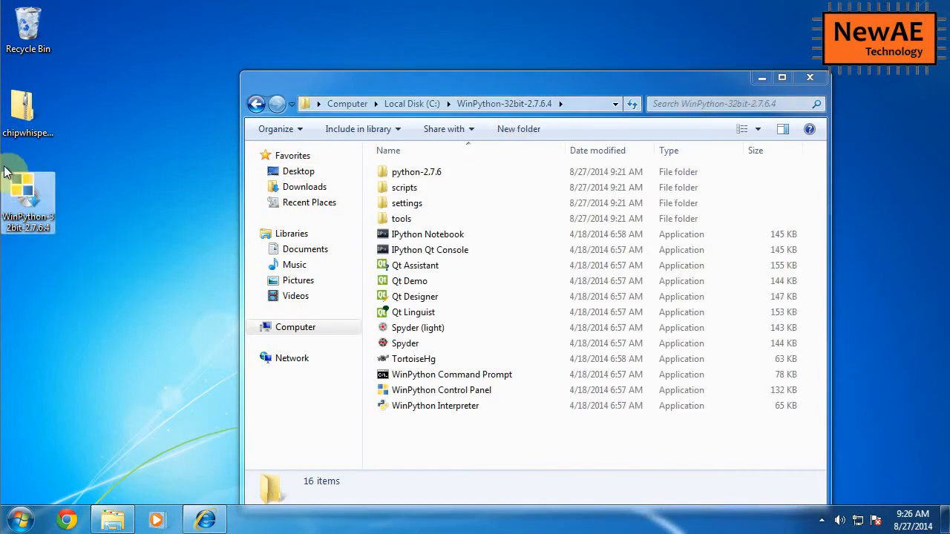
pyautogui.press('Delete')
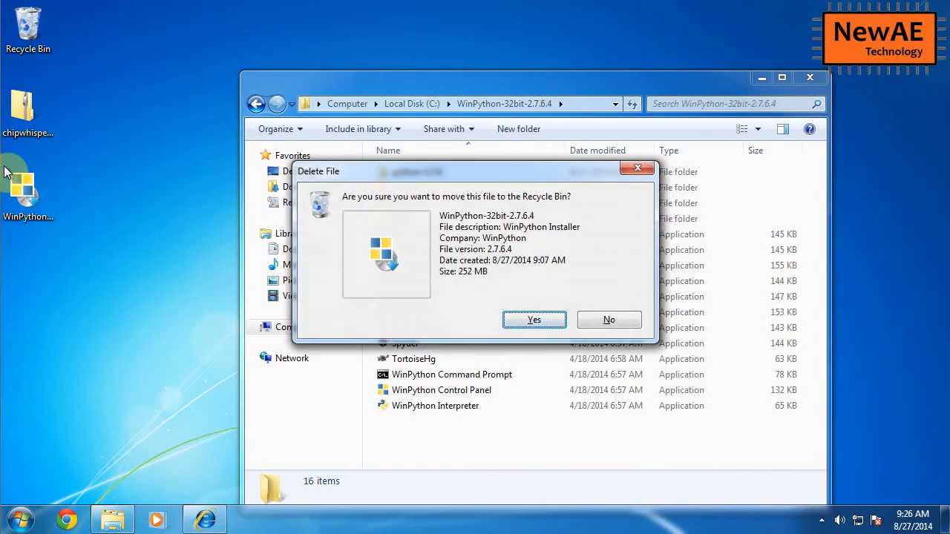
pyautogui.press('Return')
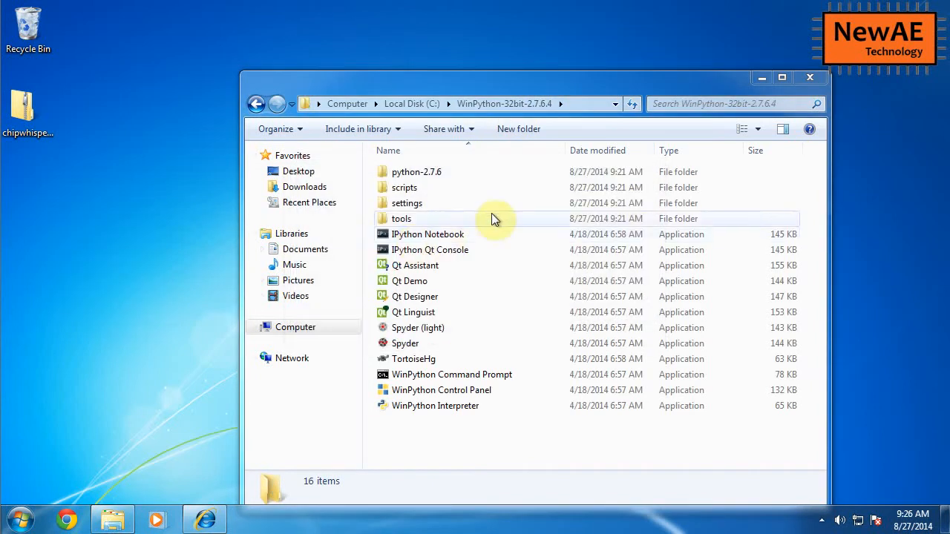
# Open WinPython Control Panel from the installation folder and register the Python distribution with Windows, allowing the administrator changes
pyautogui.click(527, 91)
pyautogui.moveTo(529, 94); pyautogui.dragTo(526, 55)
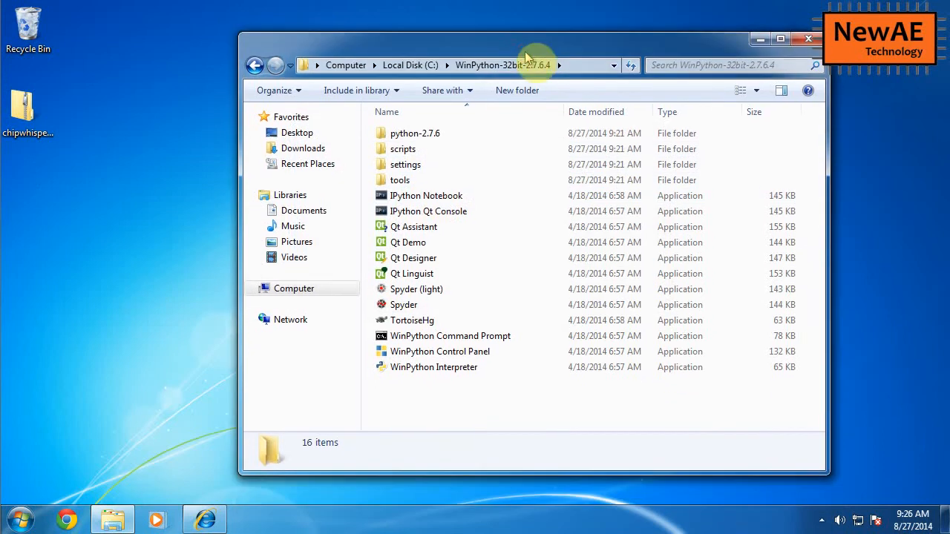
pyautogui.doubleClick(448, 356)
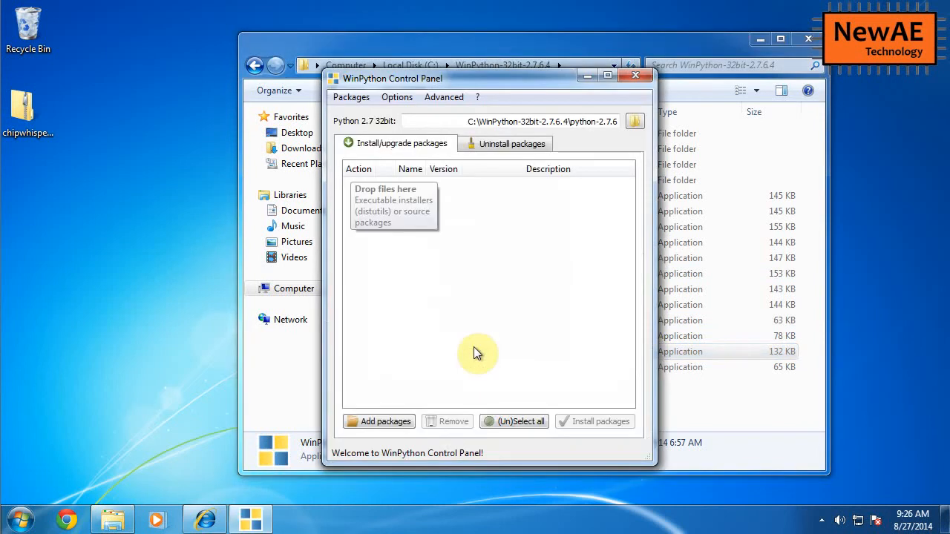
pyautogui.click(438, 99)
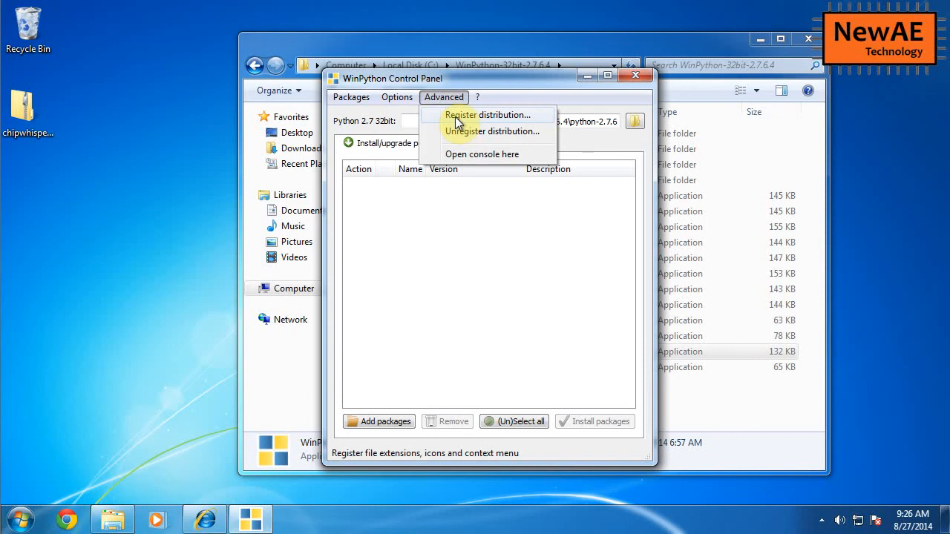
pyautogui.click(455, 116)
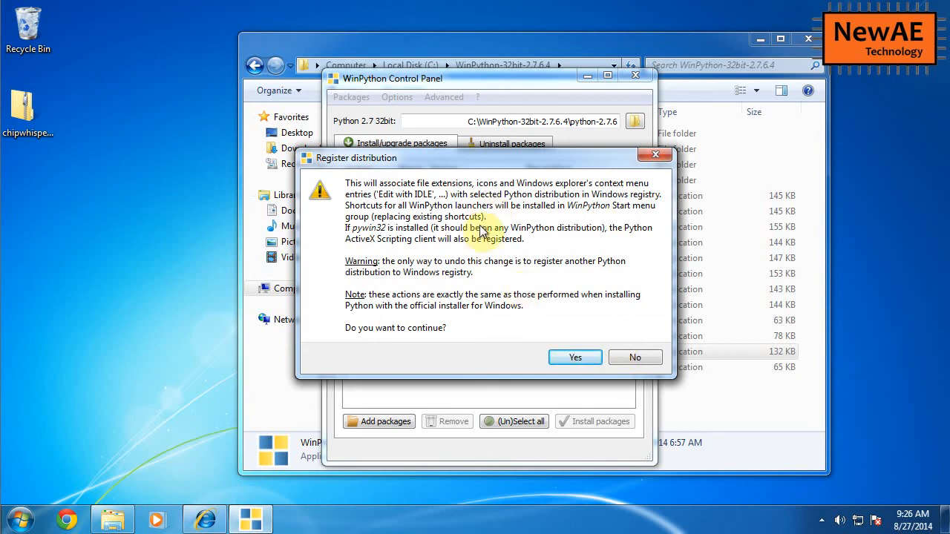
pyautogui.click(586, 357)
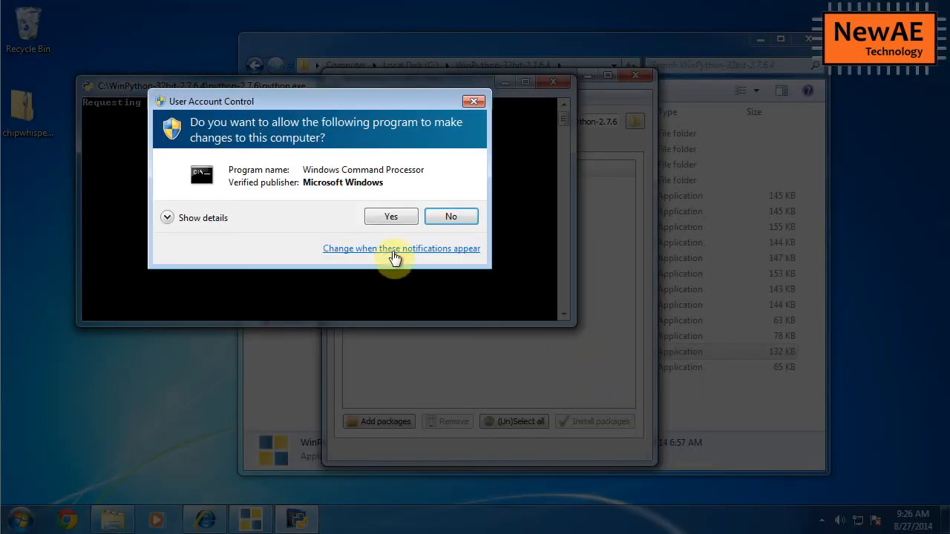
pyautogui.click(396, 216)
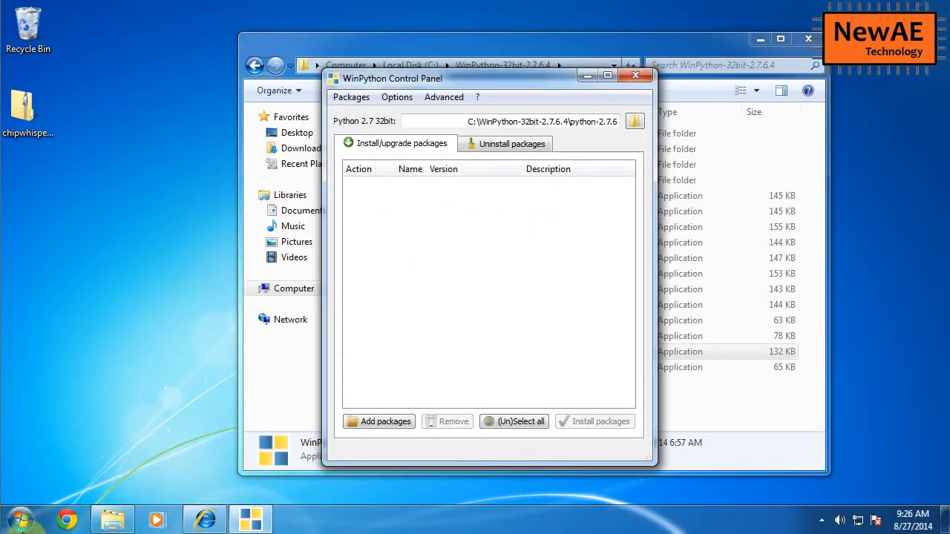
# Launch Spyder from the WinPython program group among the installed programs
pyautogui.click(20, 519)
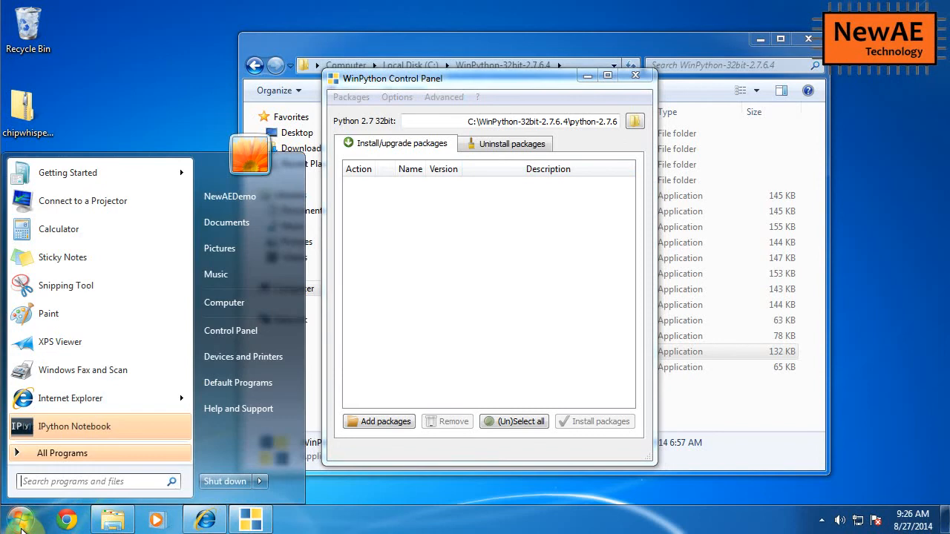
pyautogui.click(64, 451)
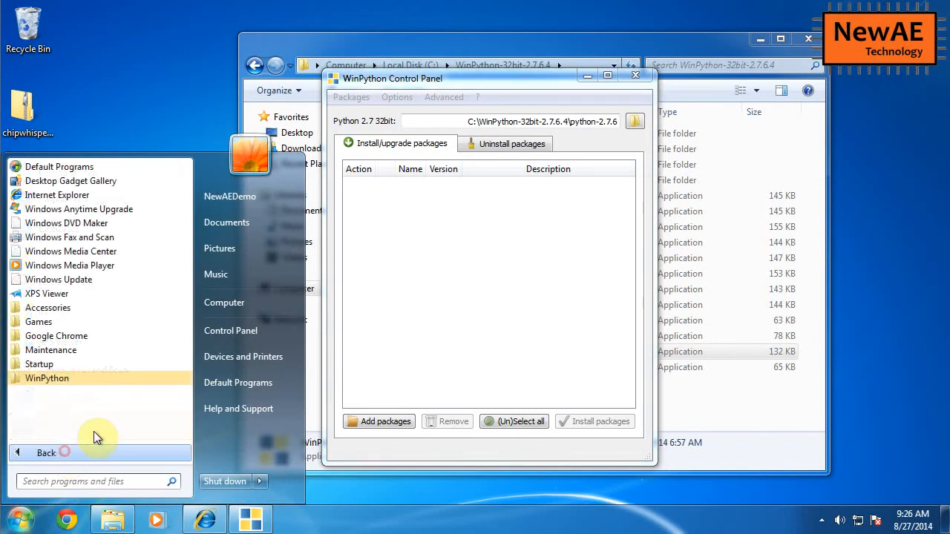
pyautogui.click(126, 379)
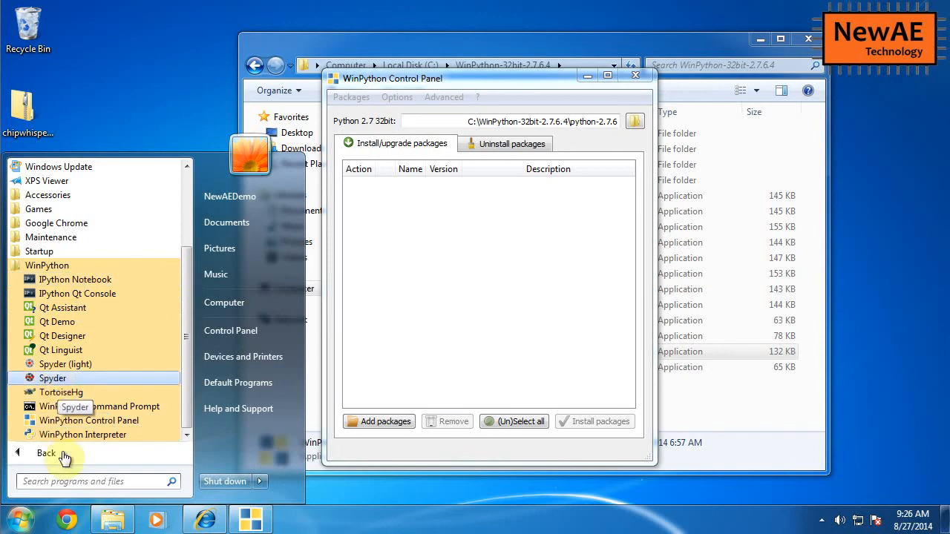
pyautogui.click(65, 378)
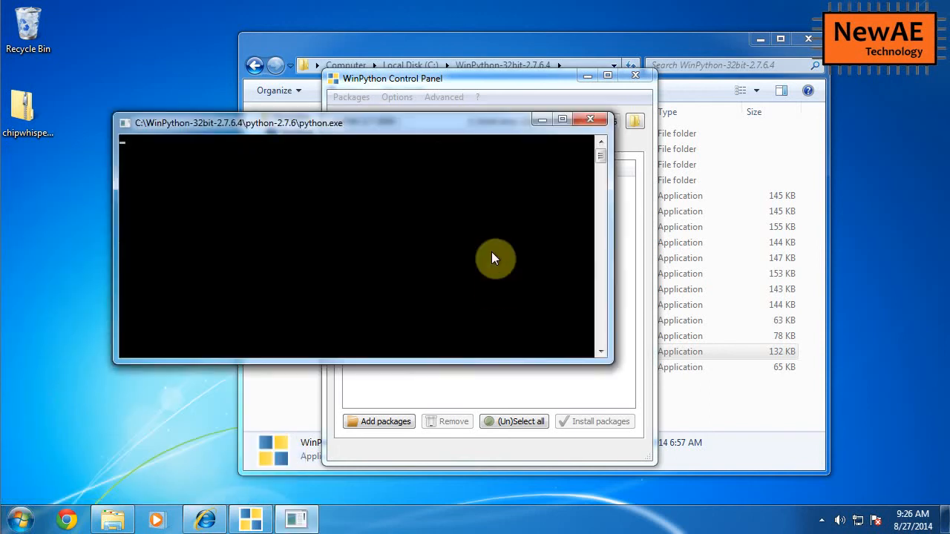
# Close WinPython Control Panel, shift the WinPython folder window aside, and go up to the root of Local Disk (C:)
pyautogui.click(641, 75)
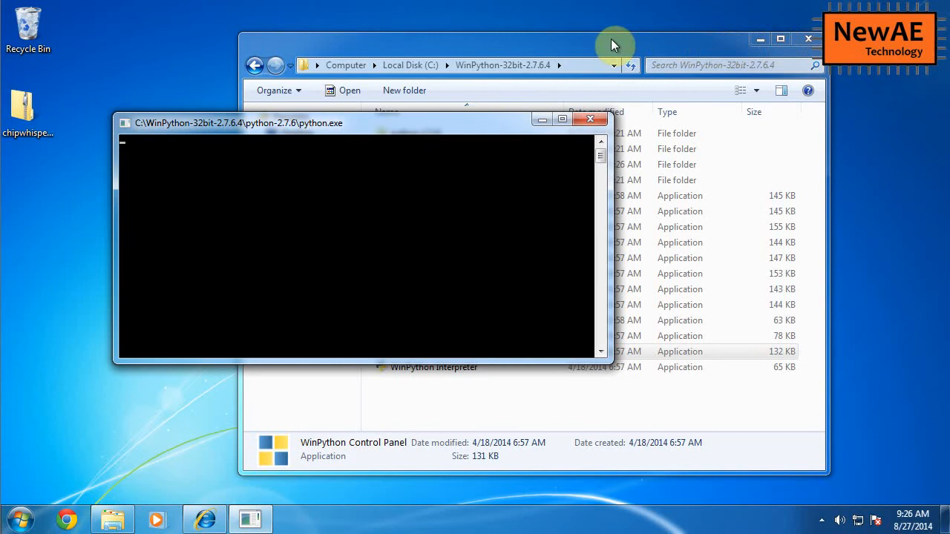
pyautogui.moveTo(611, 39); pyautogui.dragTo(662, 31)
pyautogui.click(82, 103)
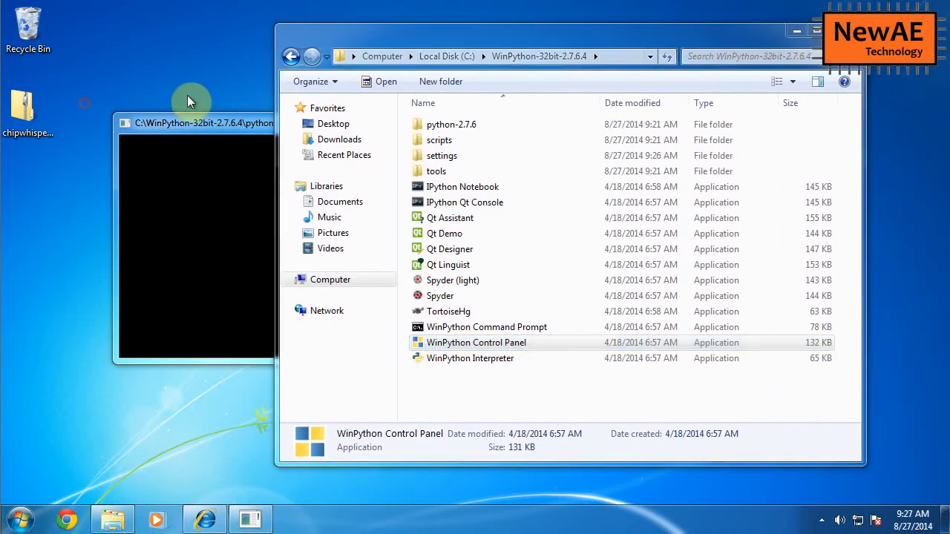
pyautogui.click(451, 56)
pyautogui.click(612, 241)
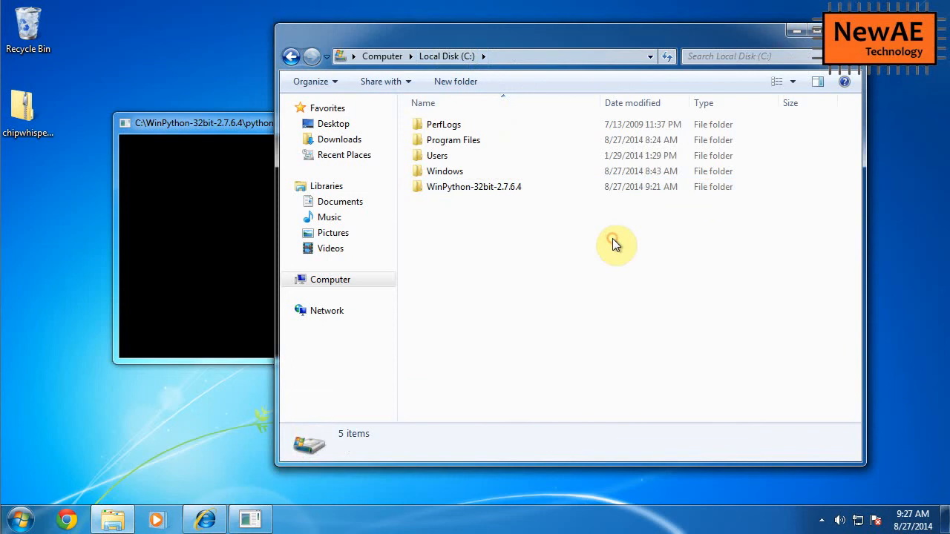
# Open the chipwhisperer-0.07 archive on the desktop and copy the chipwhisperer-0.07 folder inside it to the root of Local Disk (C:)
pyautogui.click(17, 130)
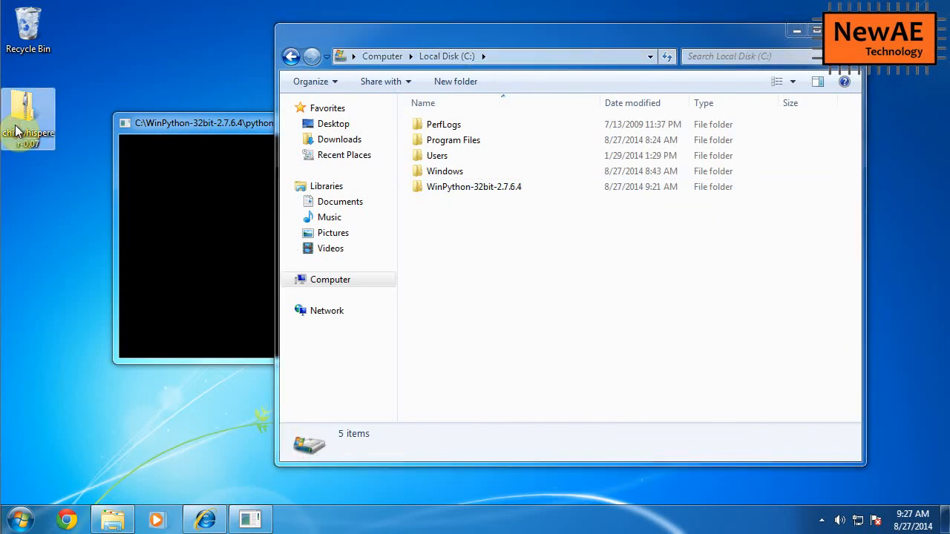
pyautogui.doubleClick(17, 130)
pyautogui.moveTo(517, 62); pyautogui.dragTo(256, 78)
pyautogui.click(239, 164)
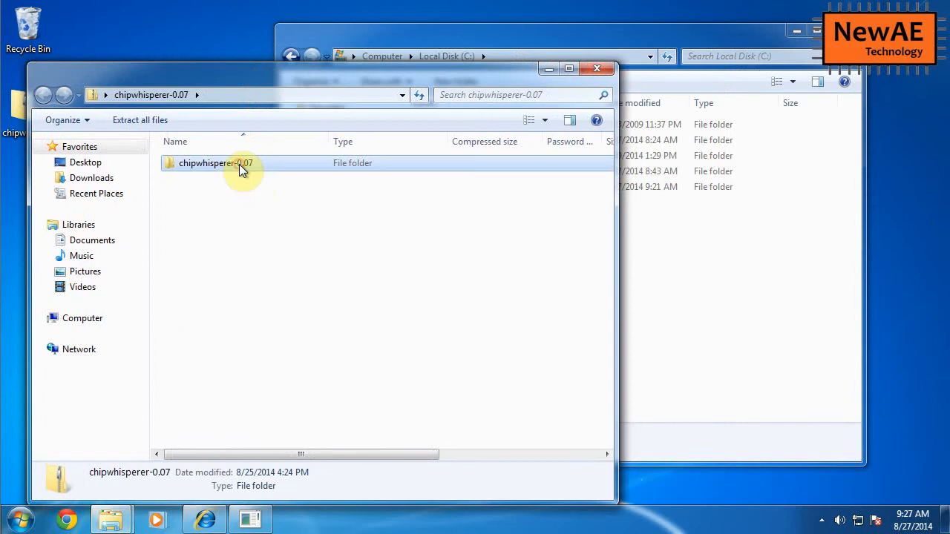
pyautogui.click(710, 299)
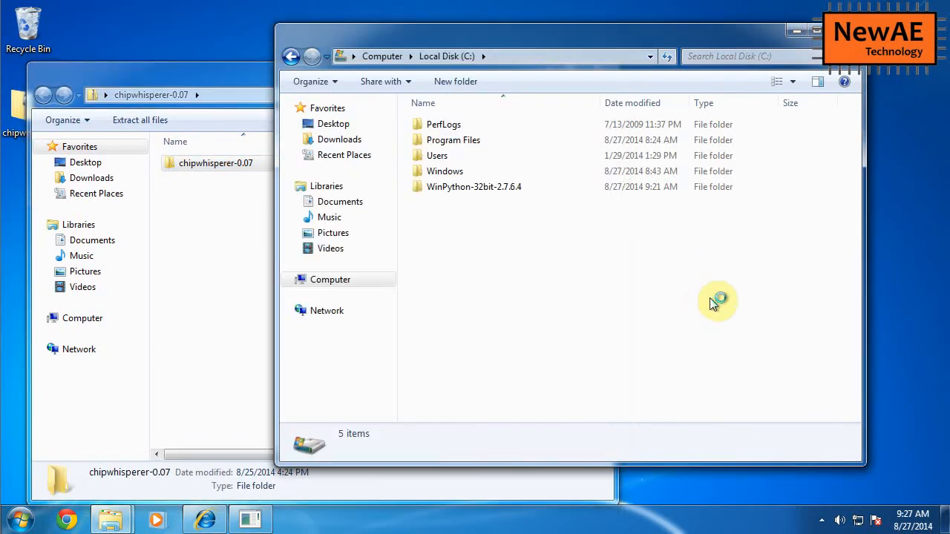
pyautogui.hotkey('ctrl', 'v')
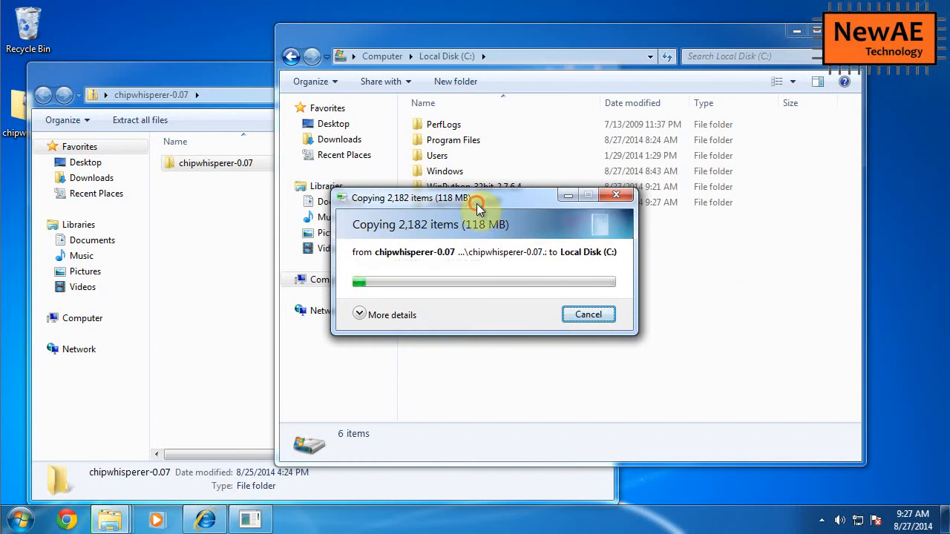
# Move the copy progress window aside and close the blank browser window
pyautogui.moveTo(477, 204); pyautogui.dragTo(567, 60)
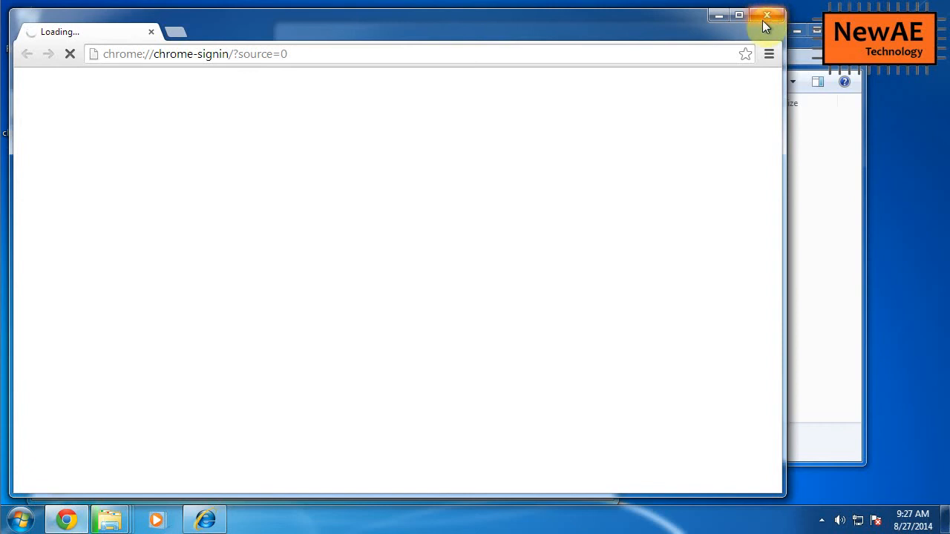
pyautogui.click(765, 17)
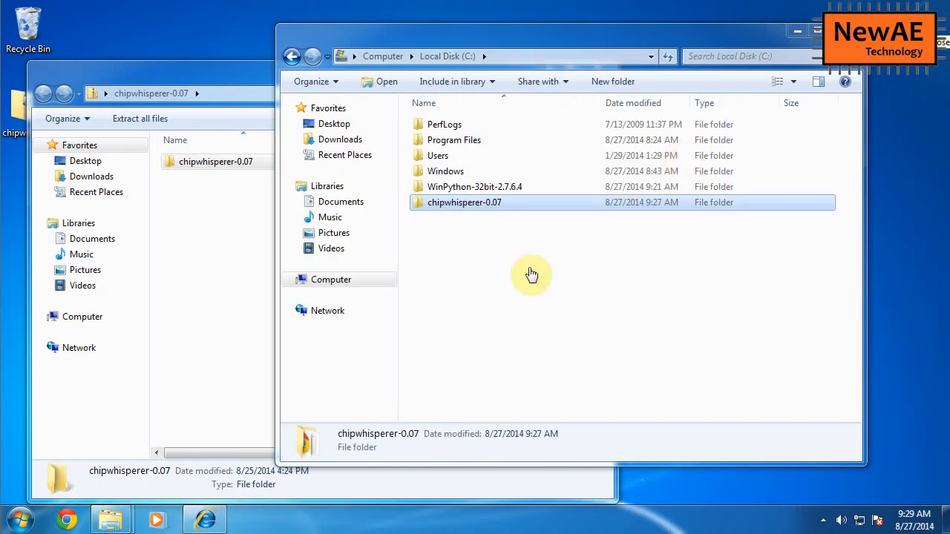
# Open ChipWhisperer Documentation from the copied chipwhisperer-0.07 folder, view the linked main HTML documentation, and dismiss the browser window
pyautogui.doubleClick(530, 206)
pyautogui.doubleClick(510, 230)
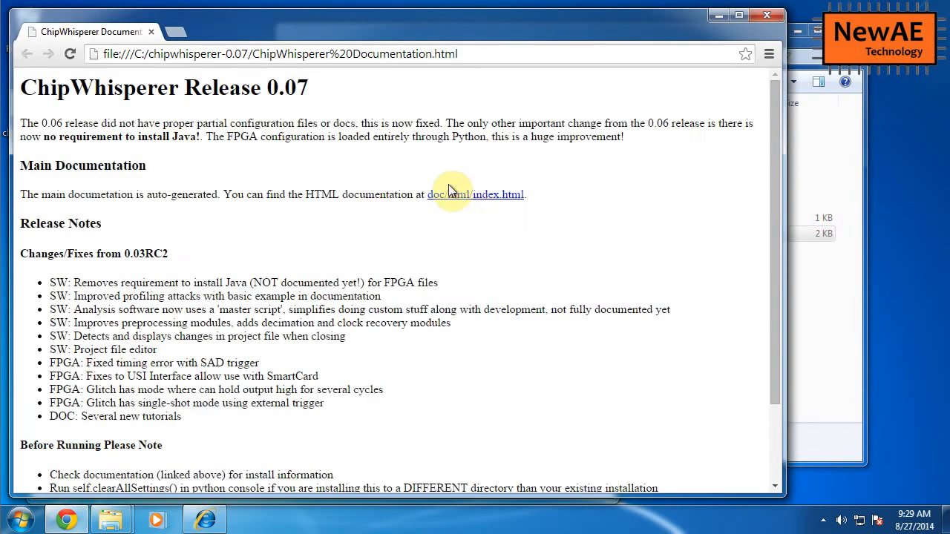
pyautogui.click(450, 193)
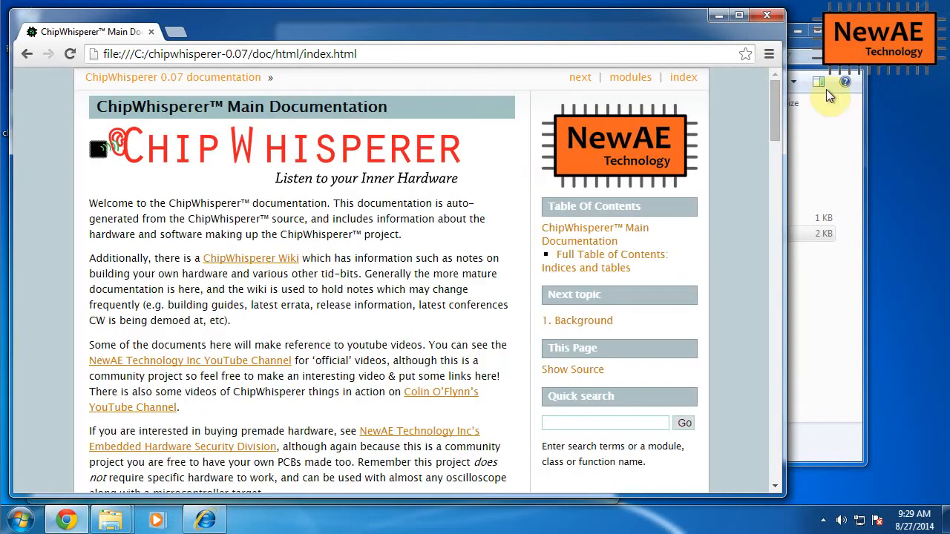
pyautogui.moveTo(774, 131)
pyautogui.mouseDown()
pyautogui.moveTo(780, 310)
pyautogui.moveTo(789, 140)
pyautogui.mouseUp()
pyautogui.click(812, 306)
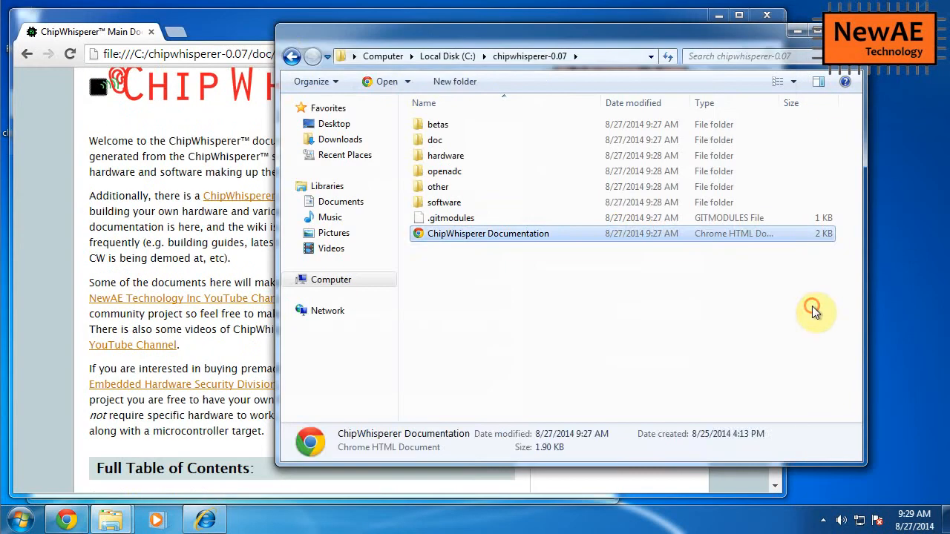
pyautogui.click(231, 26)
pyautogui.click(718, 15)
# Rename the chipwhisperer-0.07 folder at the root of Local Disk (C:) as chipwhisperer
pyautogui.click(437, 55)
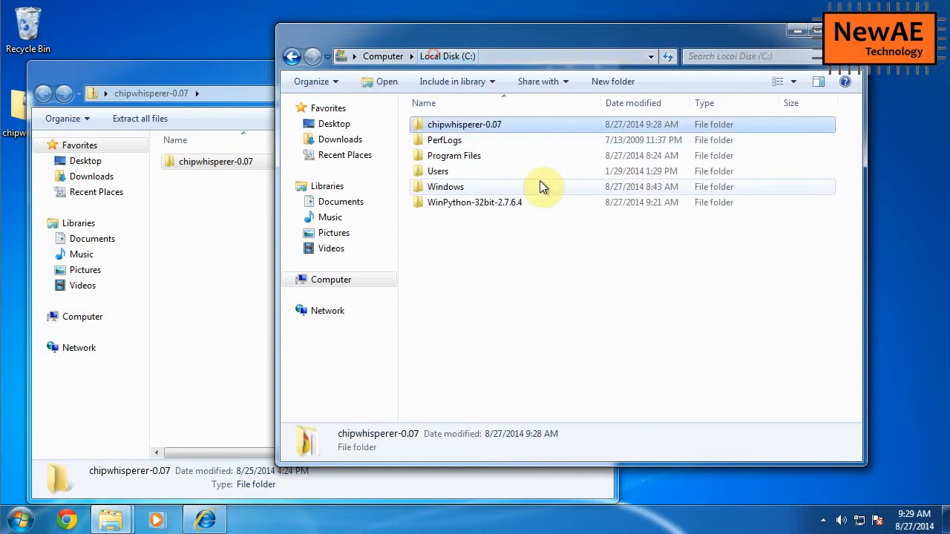
pyautogui.rightClick(486, 124)
pyautogui.click(523, 340)
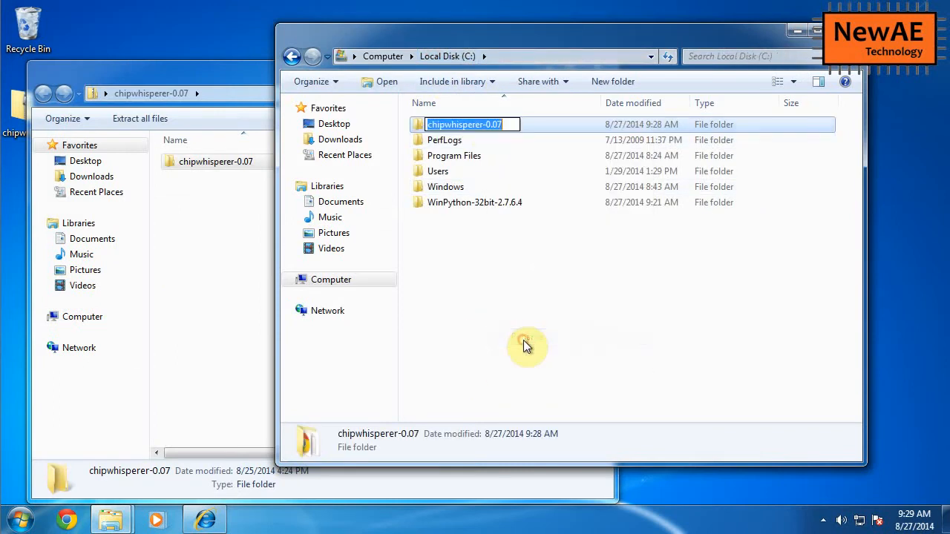
pyautogui.press('End')
pyautogui.press('BackSpace')
pyautogui.press('BackSpace')
pyautogui.press('BackSpace')
pyautogui.press('BackSpace')
pyautogui.press('BackSpace')
pyautogui.press('Return')
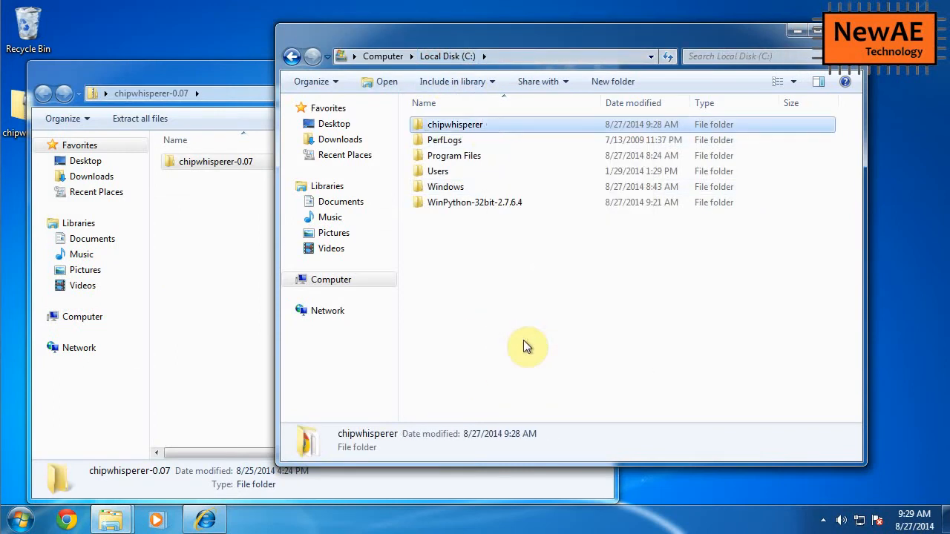
# Open ChipWhisperer Documentation from the chipwhisperer folder and bring up section 2.1.2, Getting & Installing ChipWhisperer, in the main documentation
pyautogui.press('Return')
pyautogui.doubleClick(508, 235)
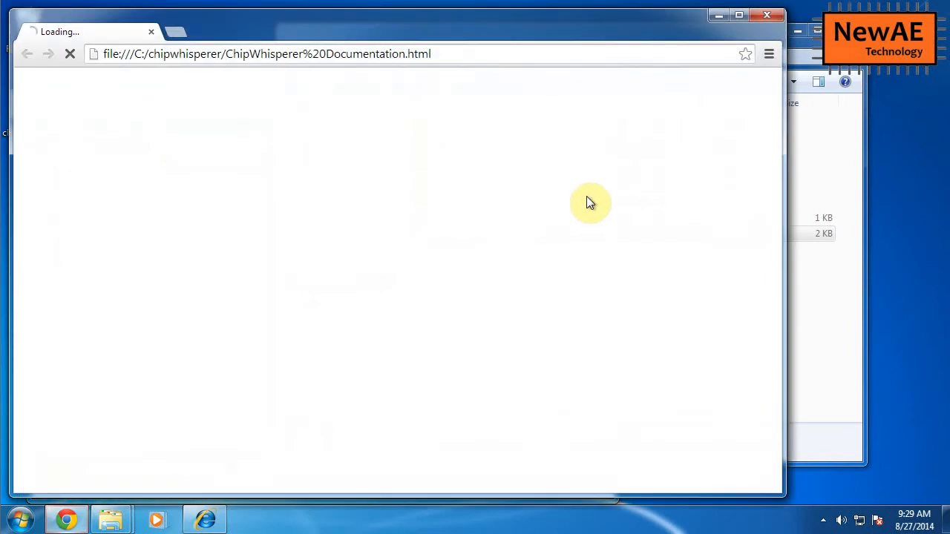
pyautogui.click(502, 196)
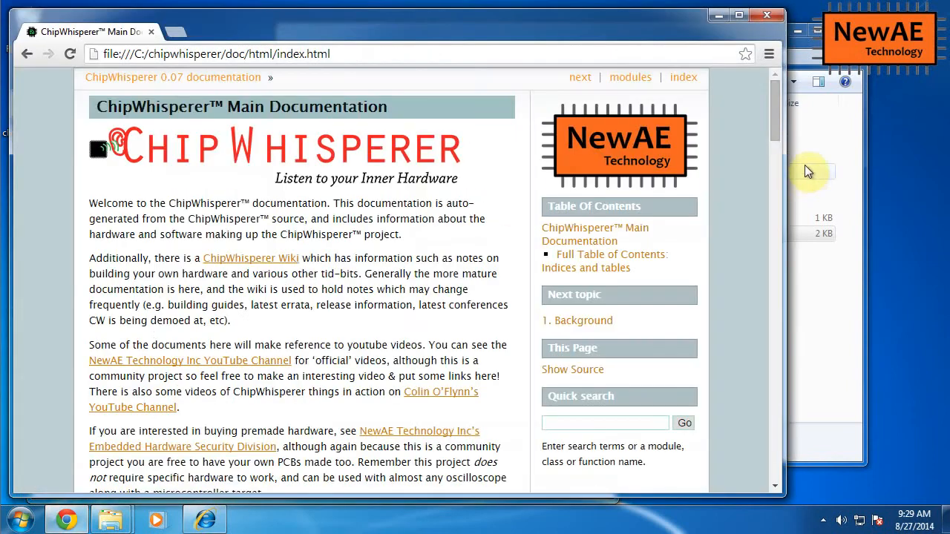
pyautogui.moveTo(774, 109); pyautogui.dragTo(788, 170)
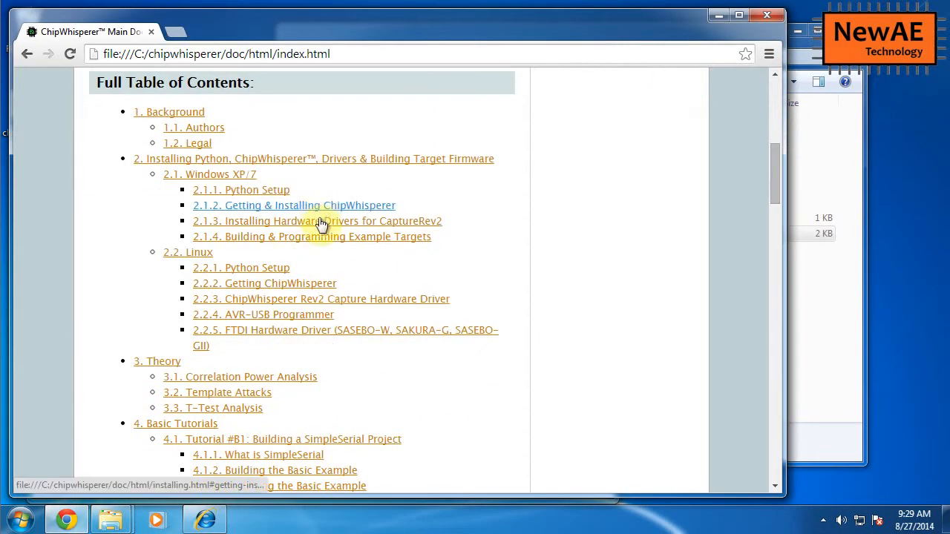
pyautogui.click(319, 206)
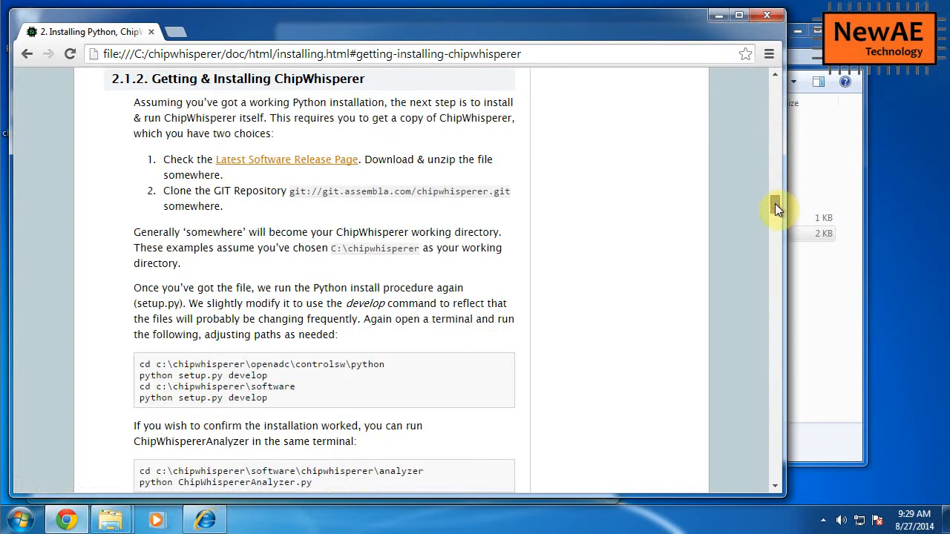
# Find the pip commands for the needed packages pyqtgraph and configobj in the WinPython setup instructions
pyautogui.moveTo(774, 203); pyautogui.dragTo(776, 112)
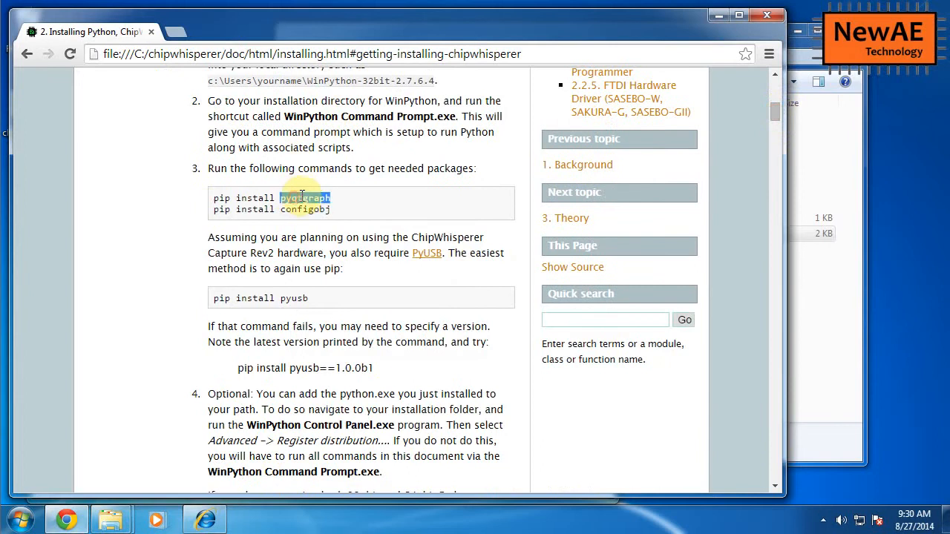
pyautogui.moveTo(213, 199); pyautogui.dragTo(356, 212)
pyautogui.click(356, 212)
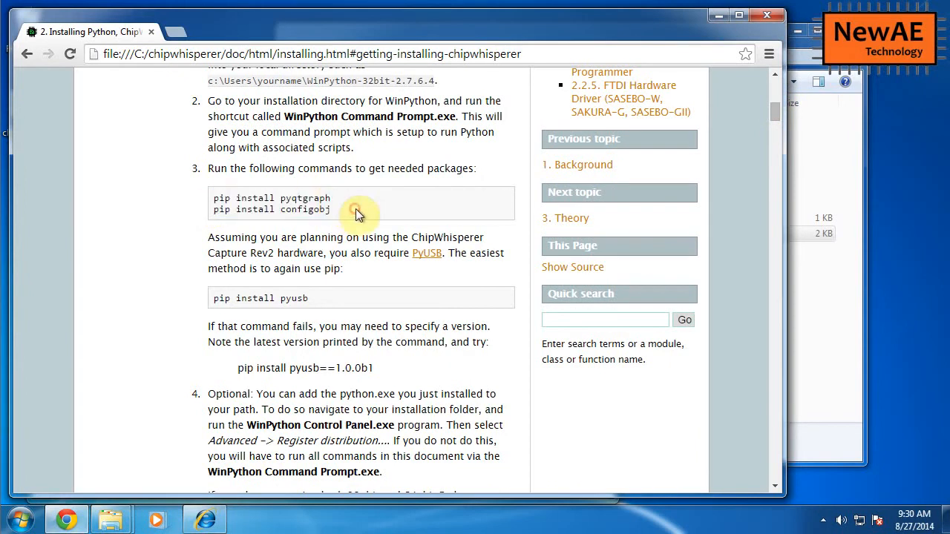
# Go to the WinPython-32bit-2.7.6.4 folder on the C: drive and launch WinPython Command Prompt
pyautogui.click(809, 327)
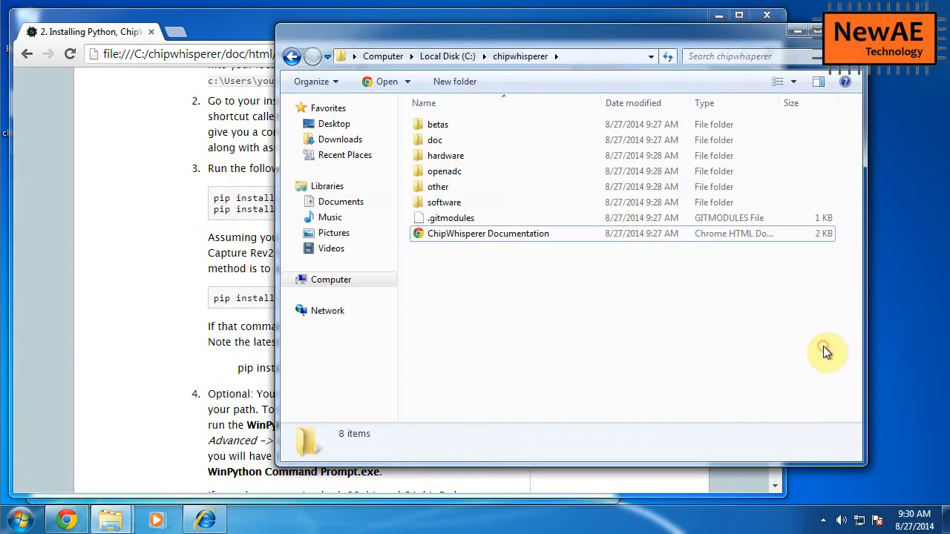
pyautogui.click(597, 62)
pyautogui.write('c:\\win')
pyautogui.press('Down')
pyautogui.press('Down')
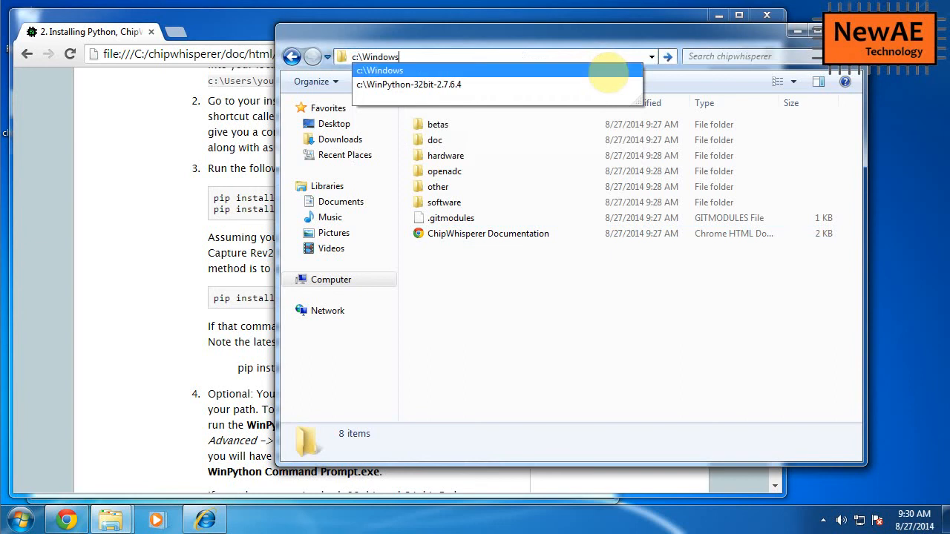
pyautogui.press('Return')
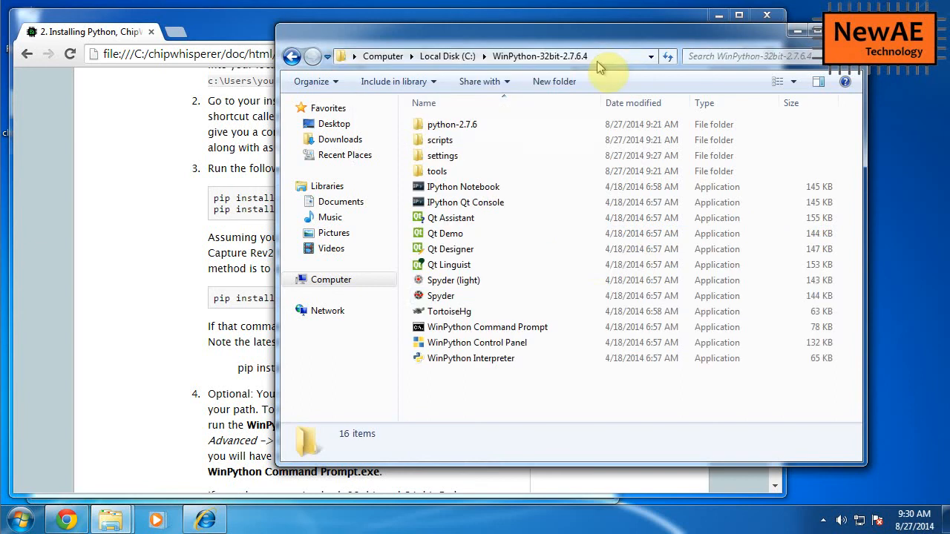
pyautogui.doubleClick(503, 333)
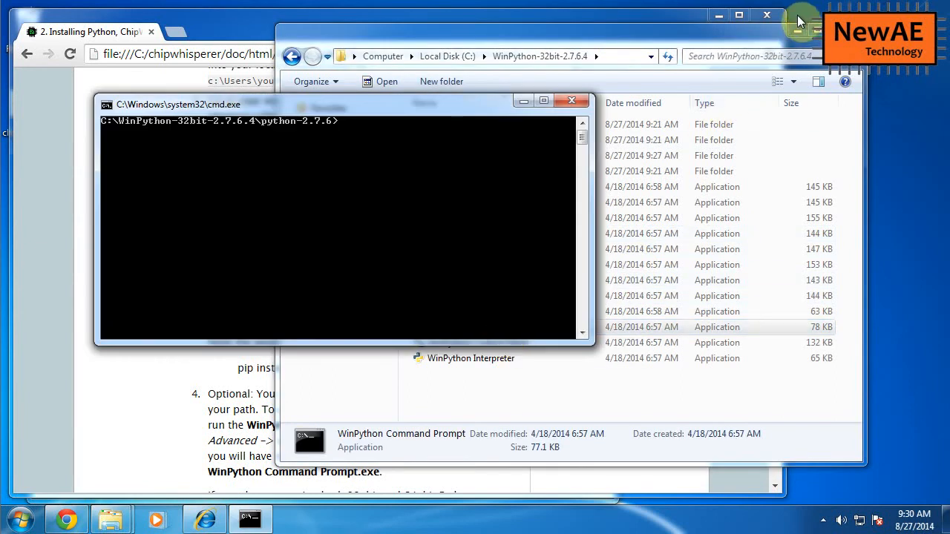
# Minimize the WinPython folder window and move the command prompt off the pip instructions
pyautogui.click(790, 31)
pyautogui.click(799, 33)
pyautogui.moveTo(416, 100); pyautogui.dragTo(603, 143)
# Install the pyqtgraph and configobj packages with pip from the WinPython command prompt
pyautogui.write('pip')
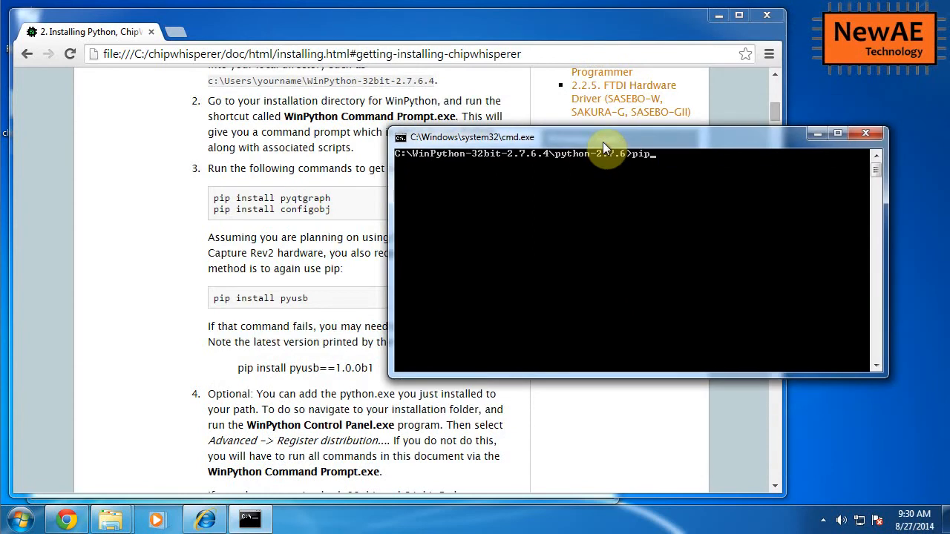
pyautogui.write(' install pyqtgraph')
pyautogui.press('Return')
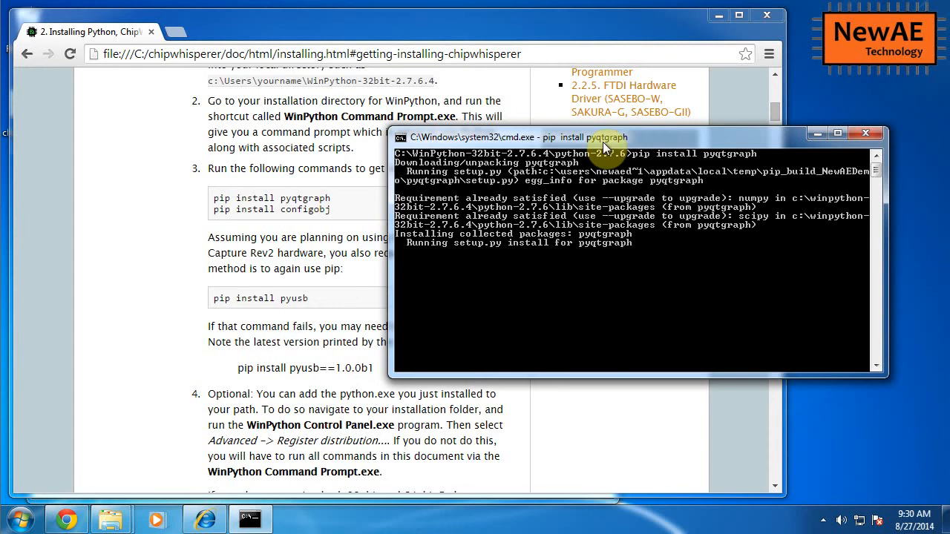
pyautogui.write('p')
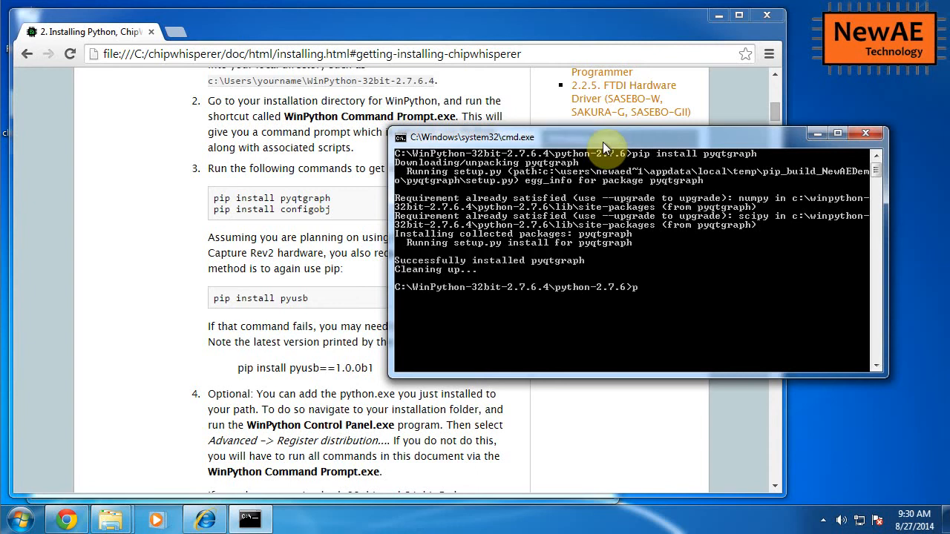
pyautogui.write('ip install configobj')
pyautogui.press('Return')
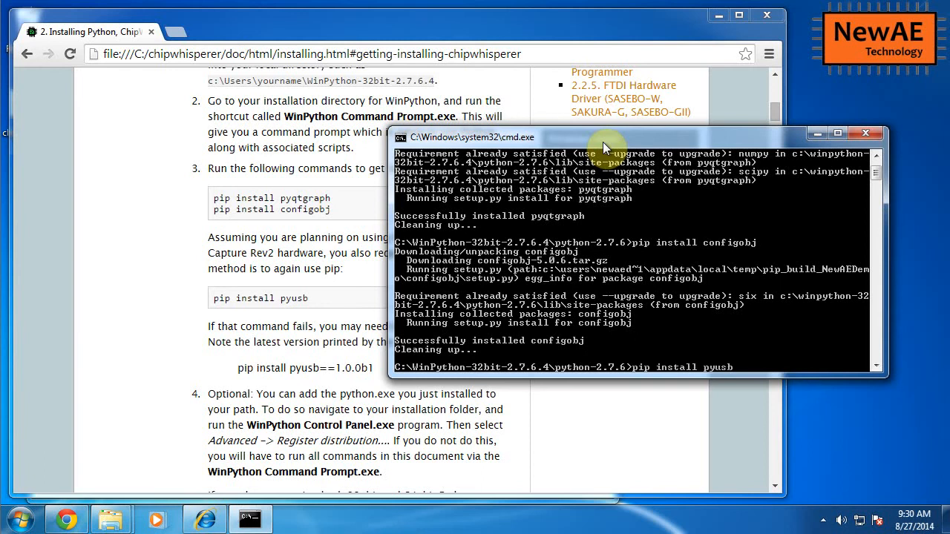
# Try to install pyusb with pip without a version, and install it with the version specified as pyusb==1.00b1
pyautogui.press('Return')
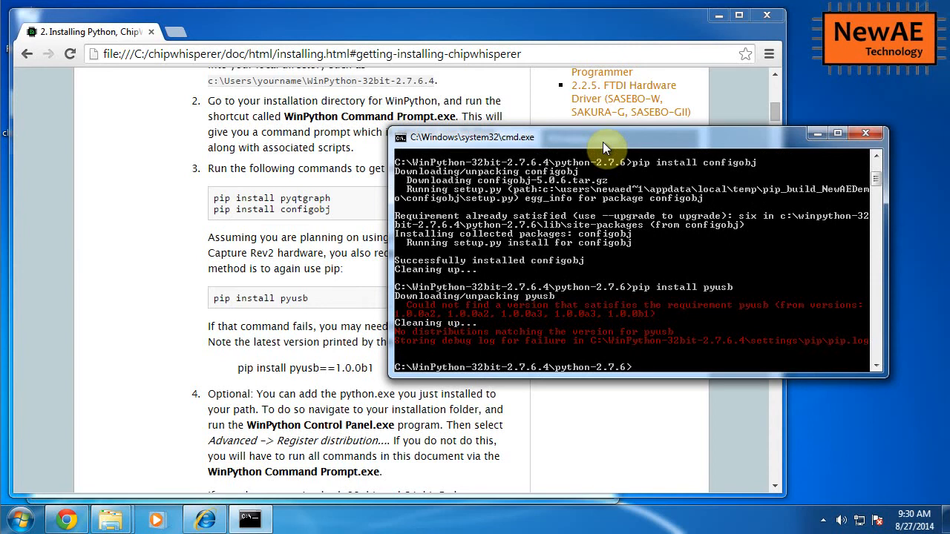
pyautogui.moveTo(619, 146); pyautogui.dragTo(419, 48)
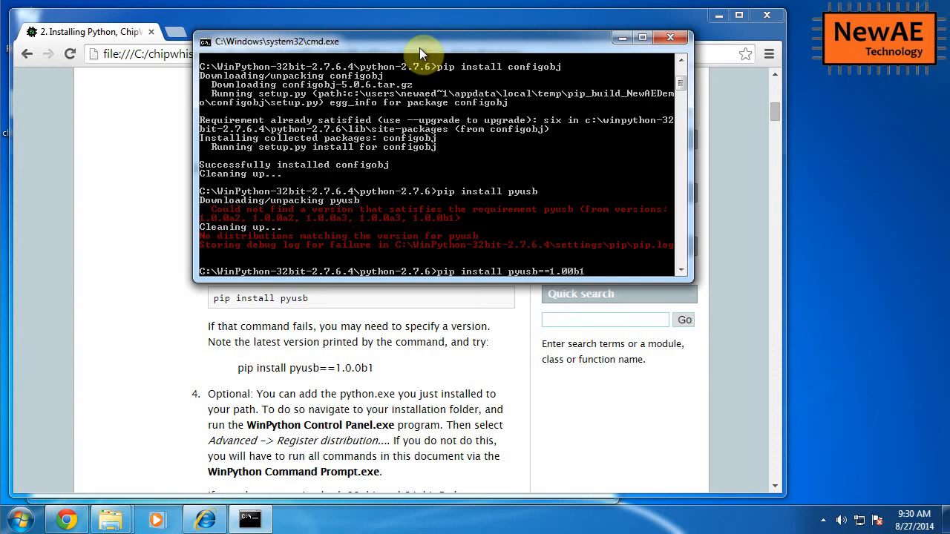
pyautogui.press('Return')
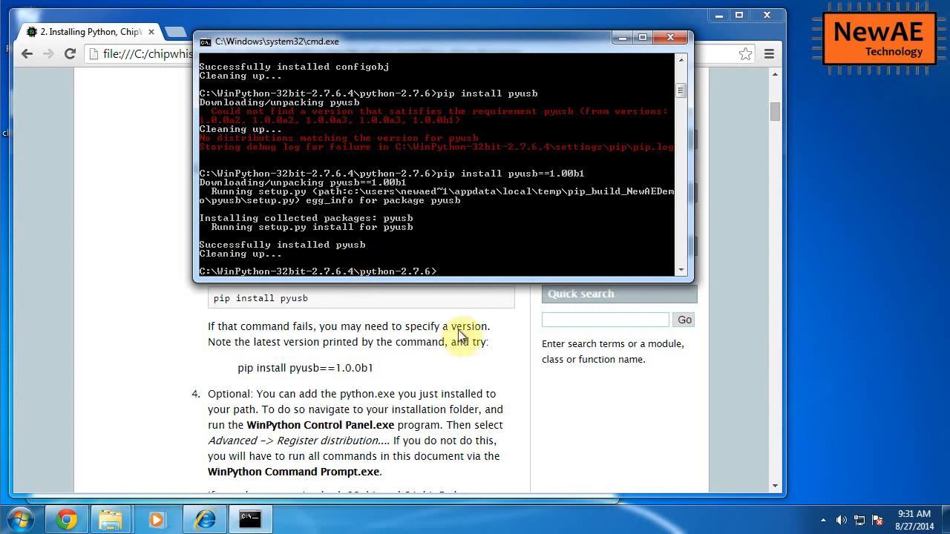
# Review the documentation on registering WinPython and installing Python regularly
pyautogui.click(478, 386)
pyautogui.scroll(-5, 478, 387)
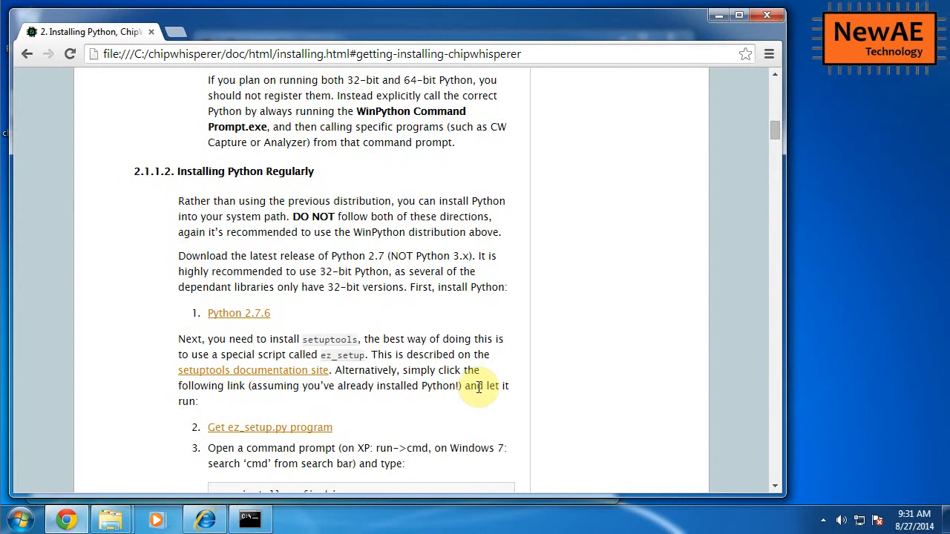
pyautogui.scroll(3, 479, 387)
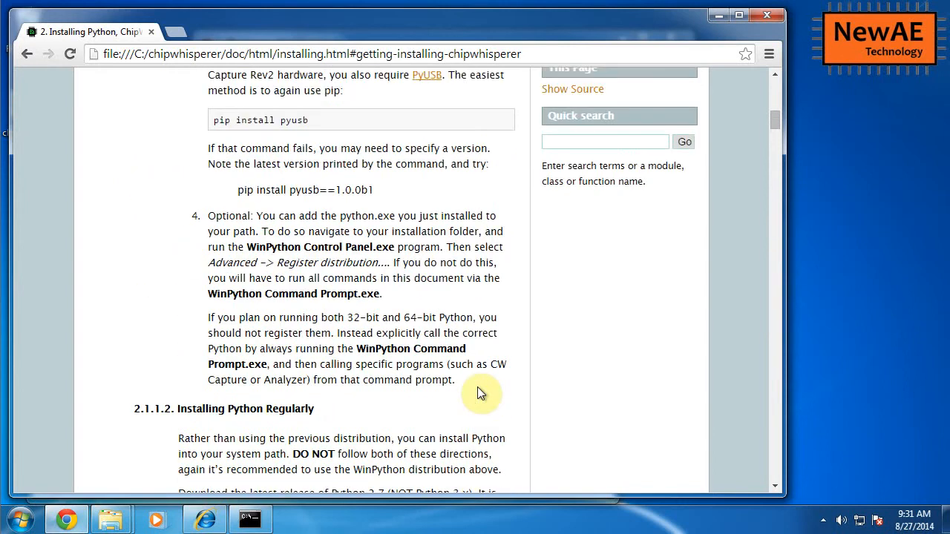
# Bring up the chipwhisperer-0.07 archive's folder window and navigate it to C:\chipwhisperer
pyautogui.moveTo(110, 519)
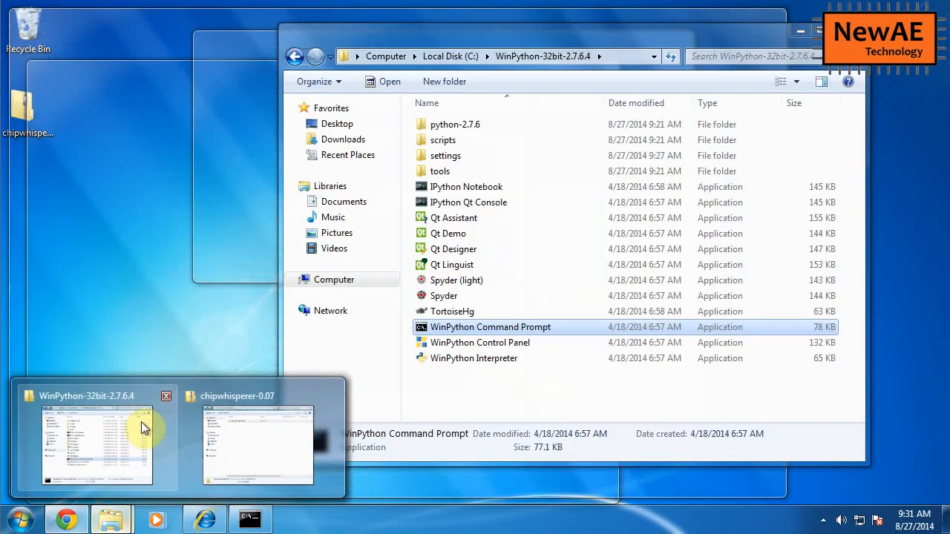
pyautogui.moveTo(270, 429)
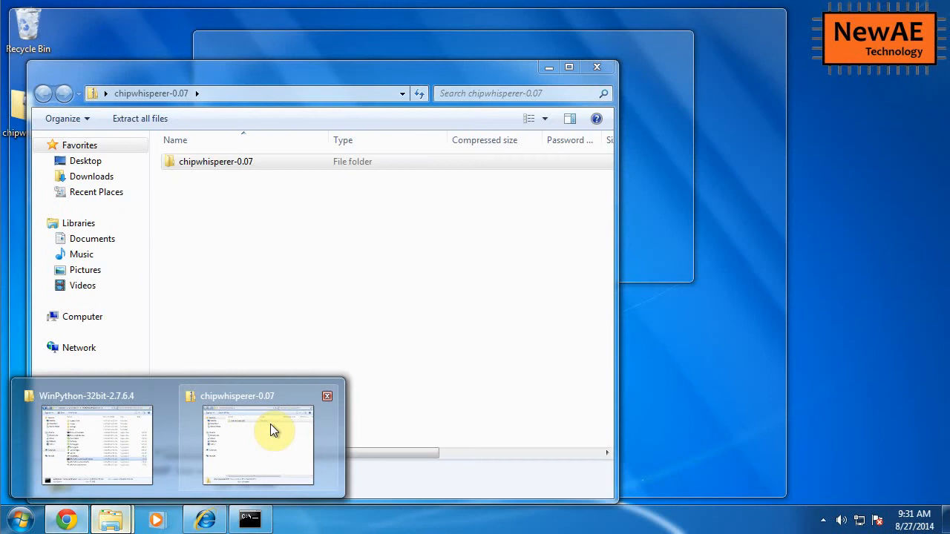
pyautogui.click(272, 427)
pyautogui.click(296, 93)
pyautogui.write('c')
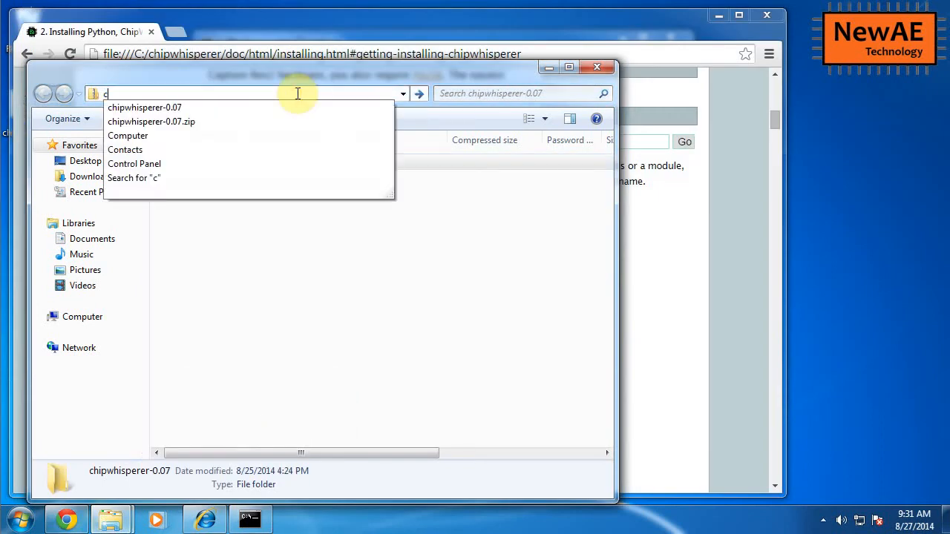
pyautogui.write(':\\chipwhisperer')
pyautogui.press('Return')
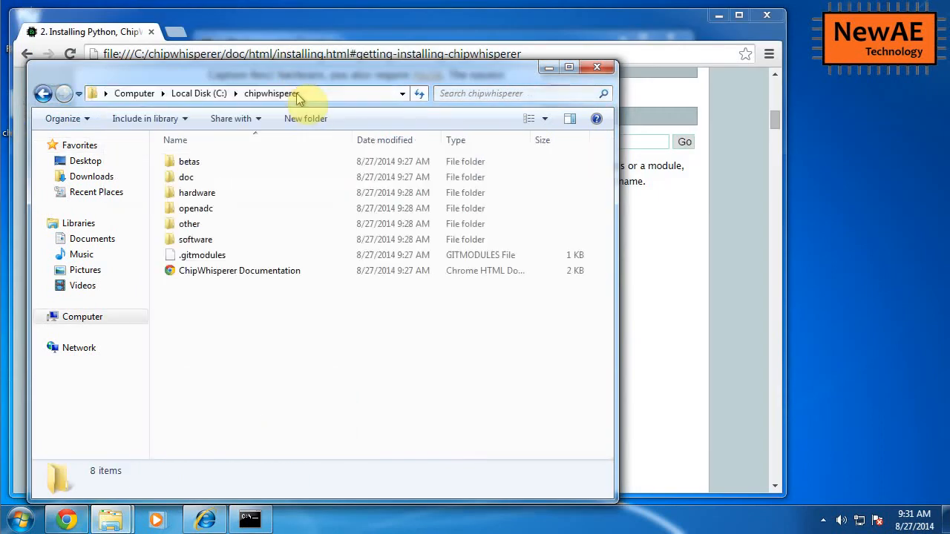
# Open the software\chipwhisperer\capture folder, select the ChipWhispererCapture Python file, and move the browser window aside
pyautogui.doubleClick(221, 241)
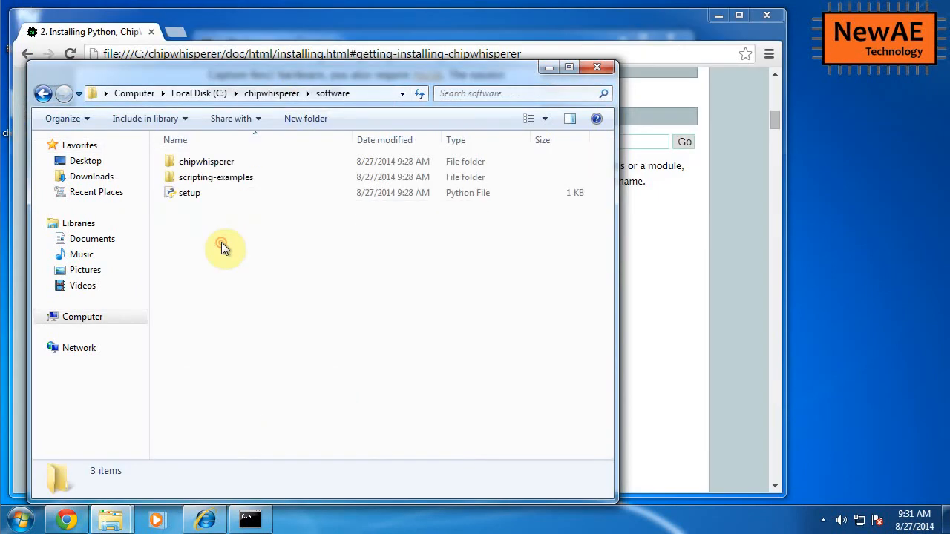
pyautogui.doubleClick(259, 161)
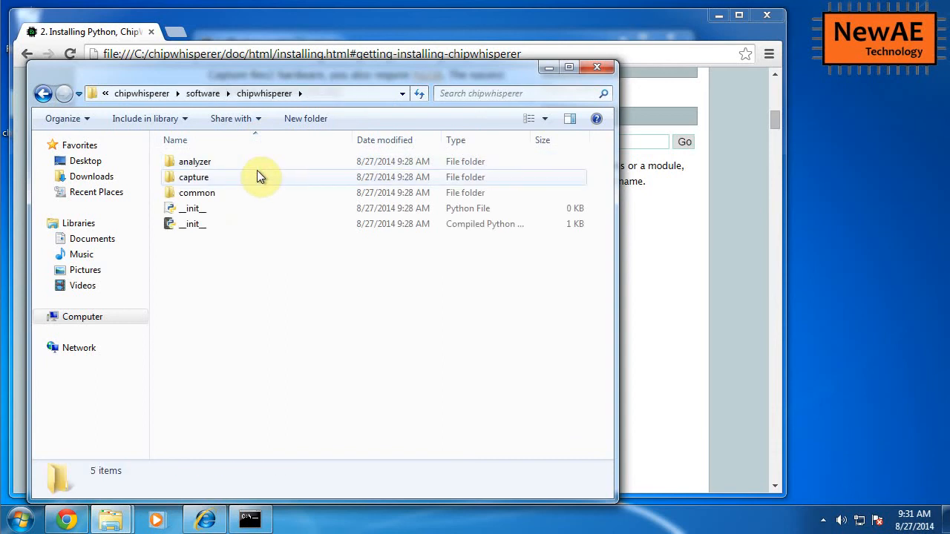
pyautogui.doubleClick(257, 173)
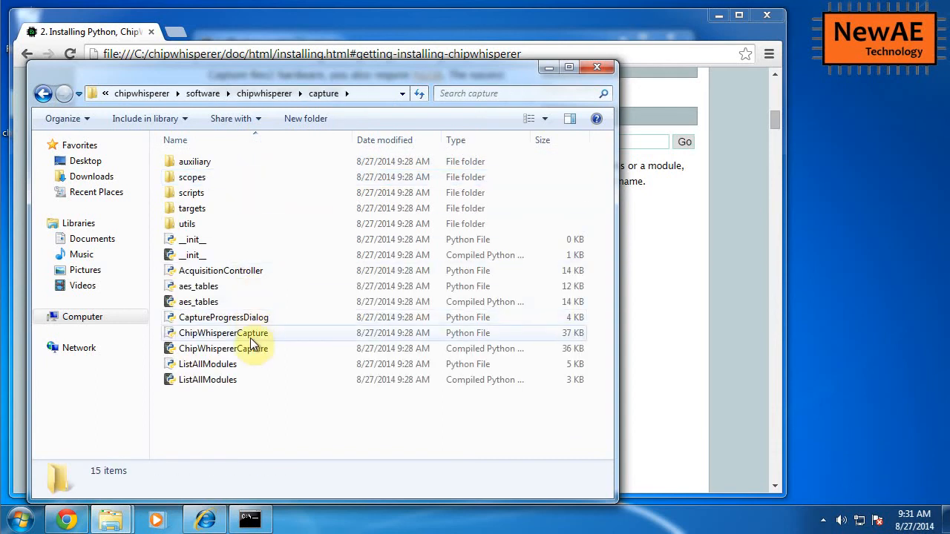
pyautogui.click(252, 337)
pyautogui.moveTo(248, 22); pyautogui.dragTo(620, 32)
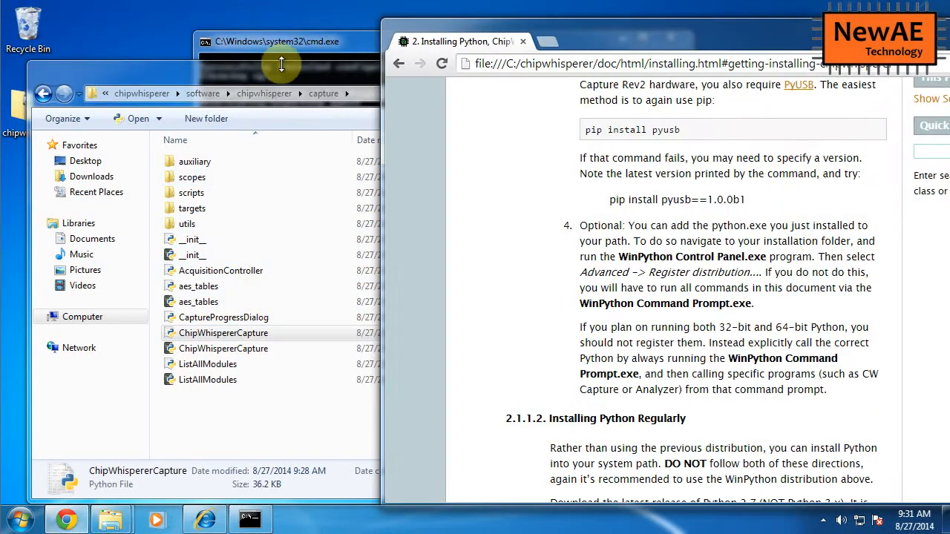
# Copy the capture folder's path, change the command prompt's directory to C:\chipwhisperer\software\chipwhisperer\capture, and list the directory contents
pyautogui.moveTo(282, 65); pyautogui.dragTo(559, 64)
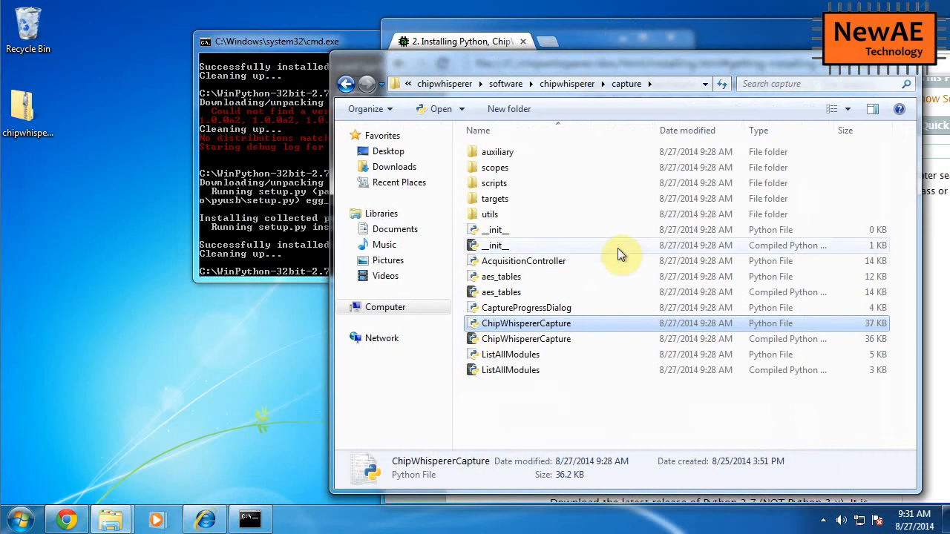
pyautogui.click(670, 83)
pyautogui.click(212, 259)
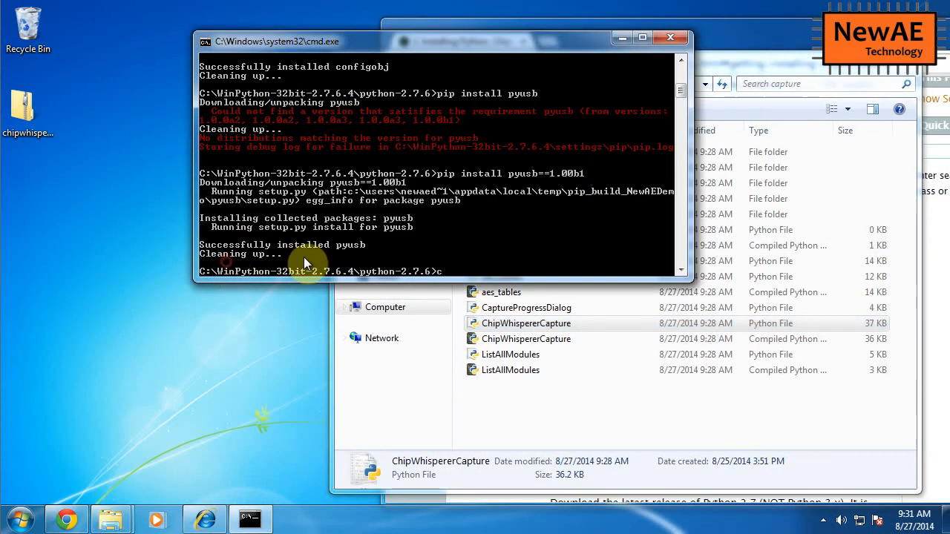
pyautogui.write('cd')
pyautogui.rightClick(303, 257)
pyautogui.click(385, 294)
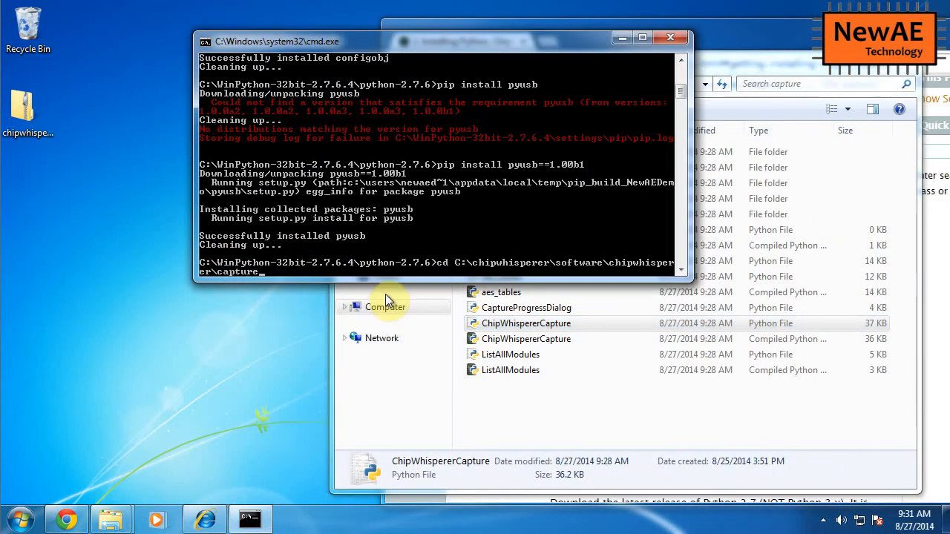
pyautogui.press('Return')
pyautogui.write('dir')
pyautogui.press('Return')
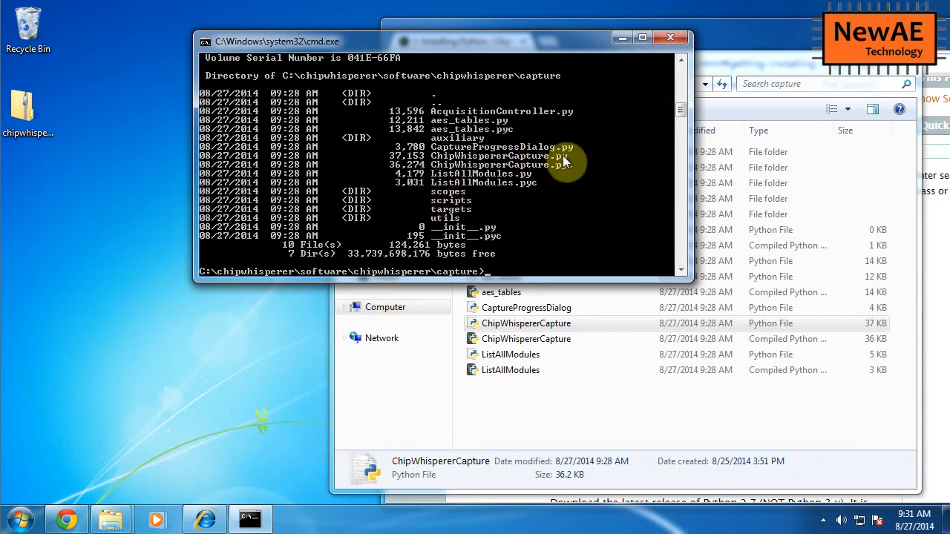
# Try to run ChipWhispererCapture.py with Python from the command prompt
pyautogui.write('python Chip')
pyautogui.press('Tab')
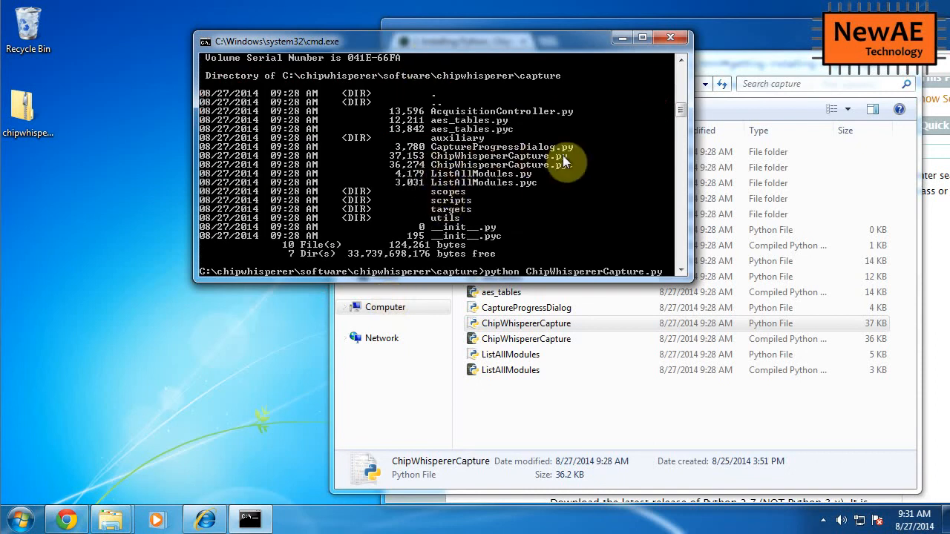
pyautogui.press('Return')
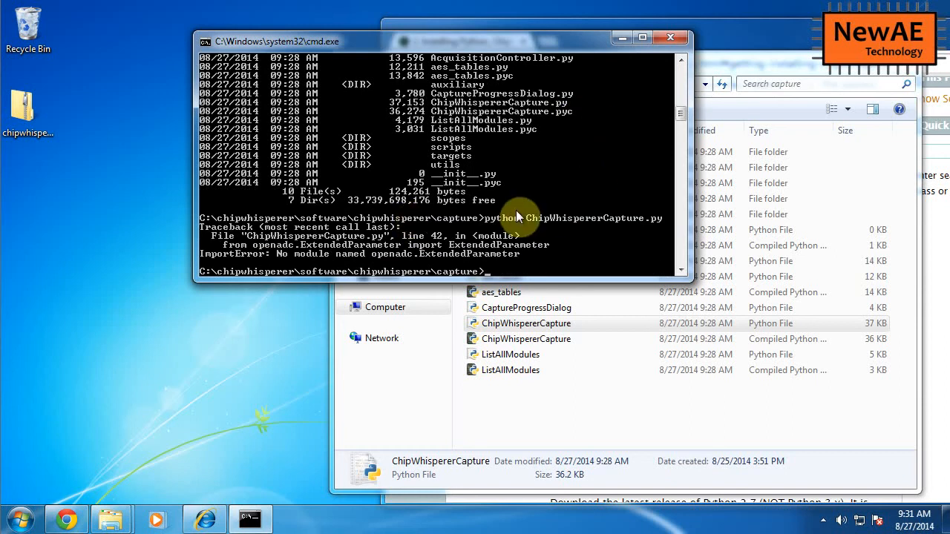
# Find the setup.py develop instructions in the installation documentation and place the browser beside the command prompt
pyautogui.click(77, 517)
pyautogui.moveTo(693, 34); pyautogui.dragTo(494, 20)
pyautogui.click(581, 298)
pyautogui.scroll(-10, 580, 305)
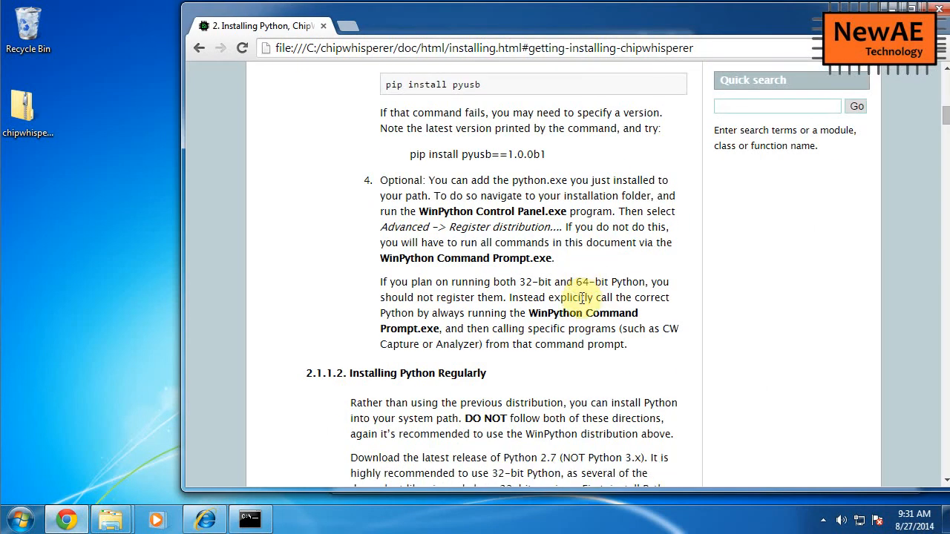
pyautogui.scroll(-15, 580, 297)
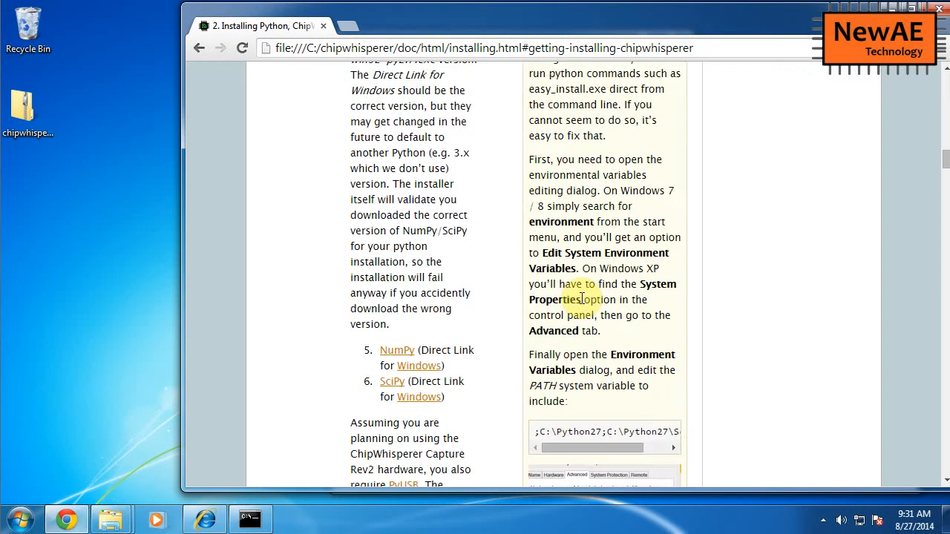
pyautogui.scroll(-5, 581, 301)
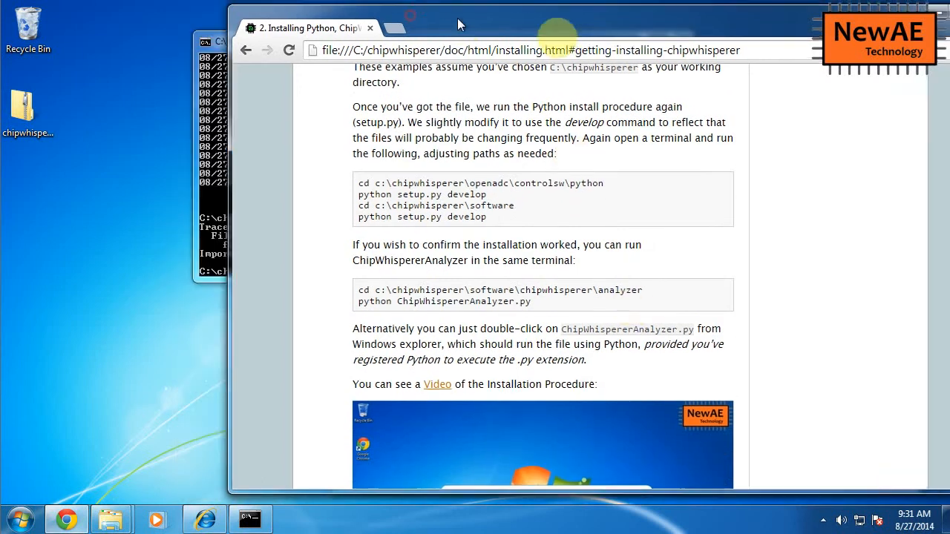
pyautogui.moveTo(408, 22); pyautogui.dragTo(601, 33)
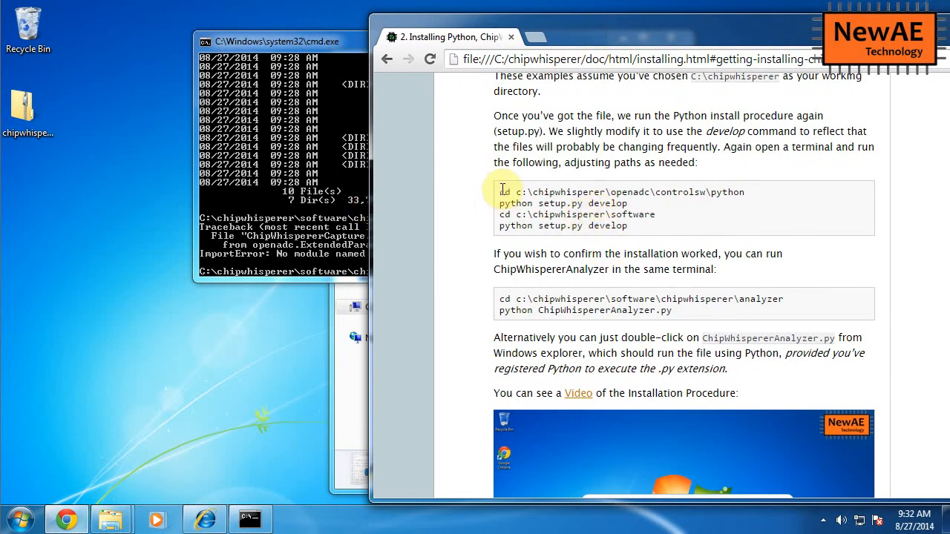
# Copy the documentation's cd command for openadc\controlsw\python and try to run it in the command prompt with an extra cd in front
pyautogui.moveTo(499, 191); pyautogui.dragTo(744, 192)
pyautogui.rightClick(699, 191)
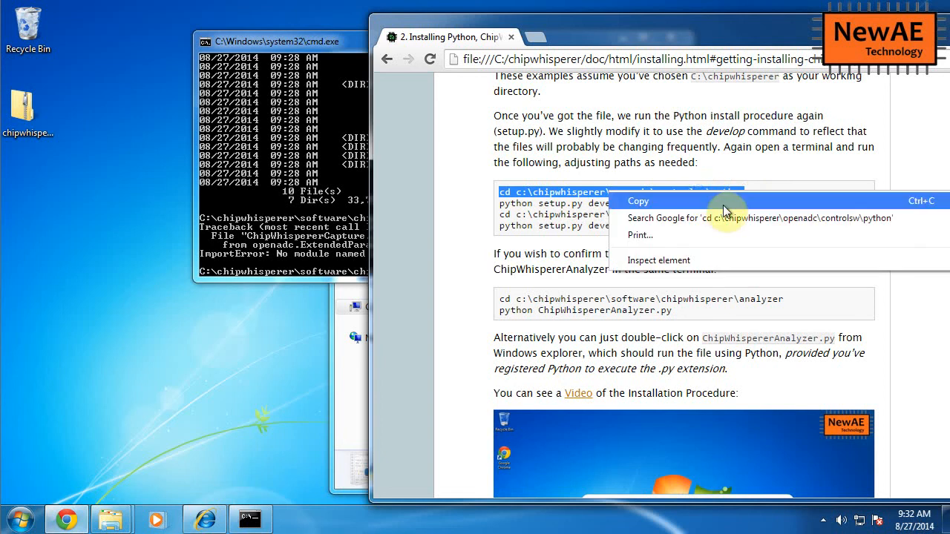
pyautogui.click(718, 204)
pyautogui.click(347, 209)
pyautogui.rightClick(354, 214)
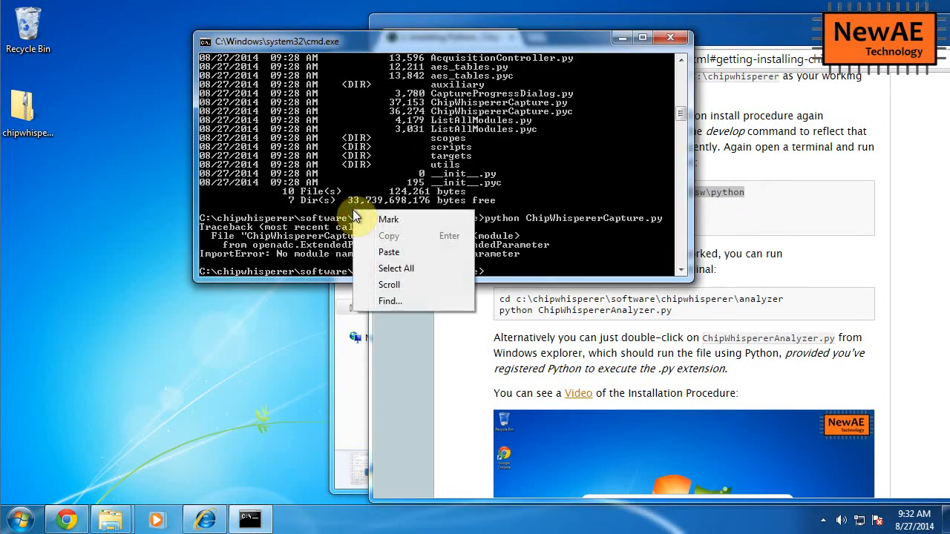
pyautogui.click(304, 217)
pyautogui.write('cd')
pyautogui.rightClick(323, 216)
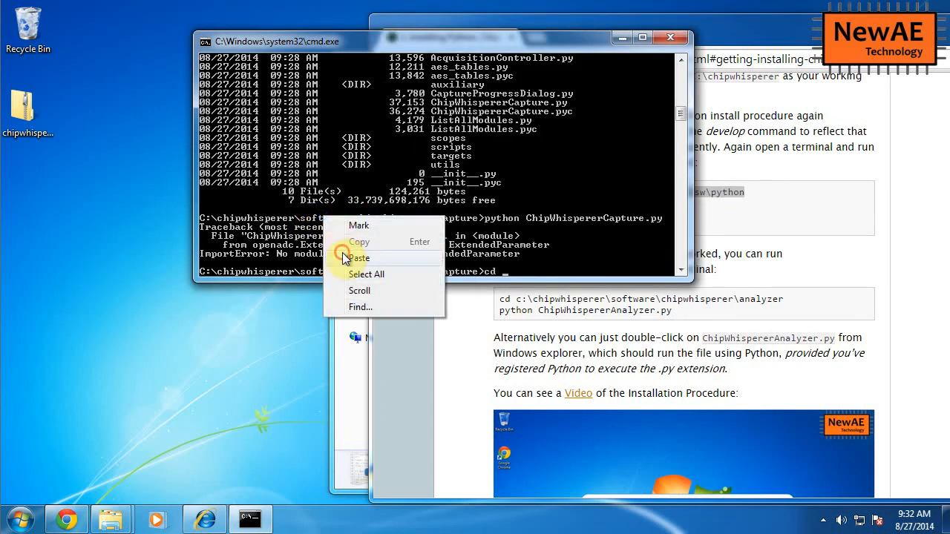
pyautogui.click(349, 258)
pyautogui.press('Return')
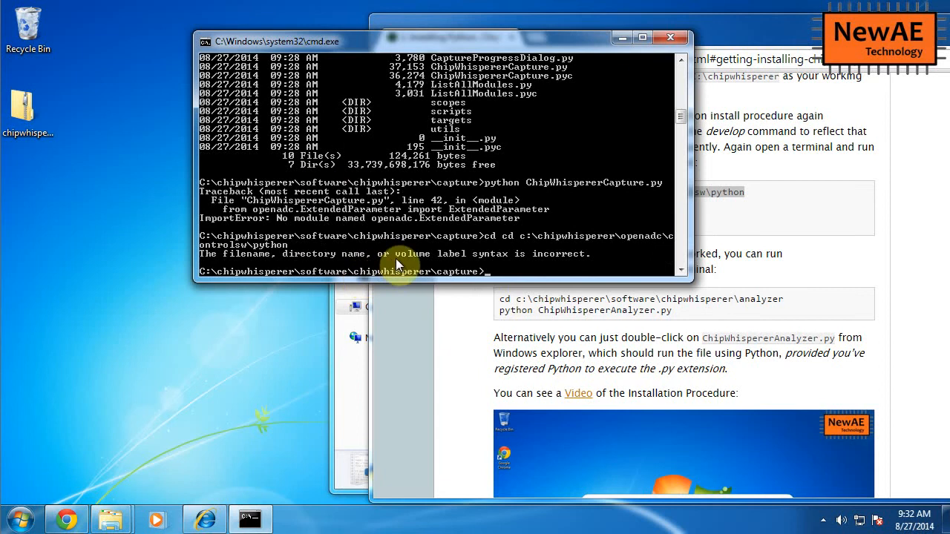
# Remove the duplicate cd from the previous command and change the directory to c:\chipwhisperer\openadc\controlsw\python
pyautogui.press('Up')
pyautogui.press('Home')
pyautogui.press('Delete')
pyautogui.press('Delete')
pyautogui.press('Delete')
pyautogui.press('Return')
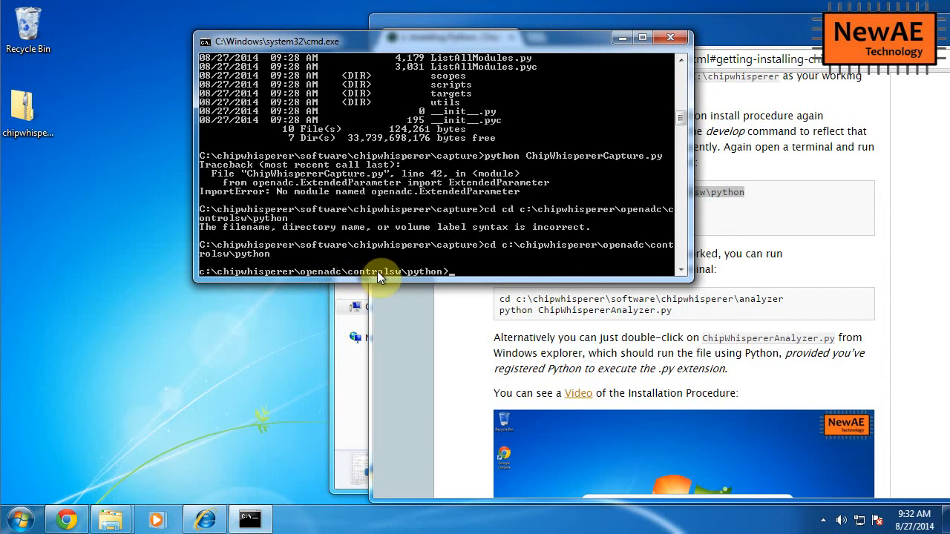
# List the openadc Python directory and install the package with python setup.py develop
pyautogui.write('dir')
pyautogui.press('Return')
pyautogui.write('python se')
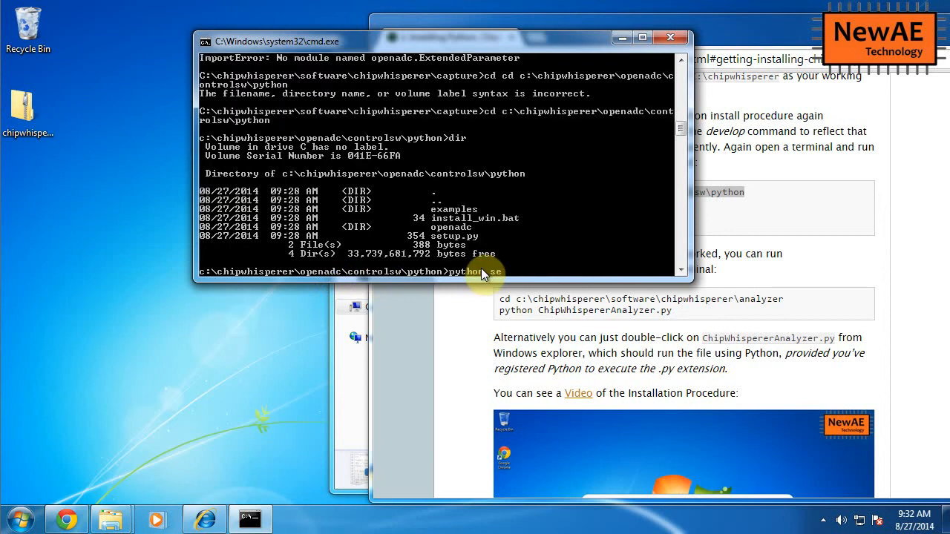
pyautogui.write('tup.py develop')
pyautogui.press('Return')
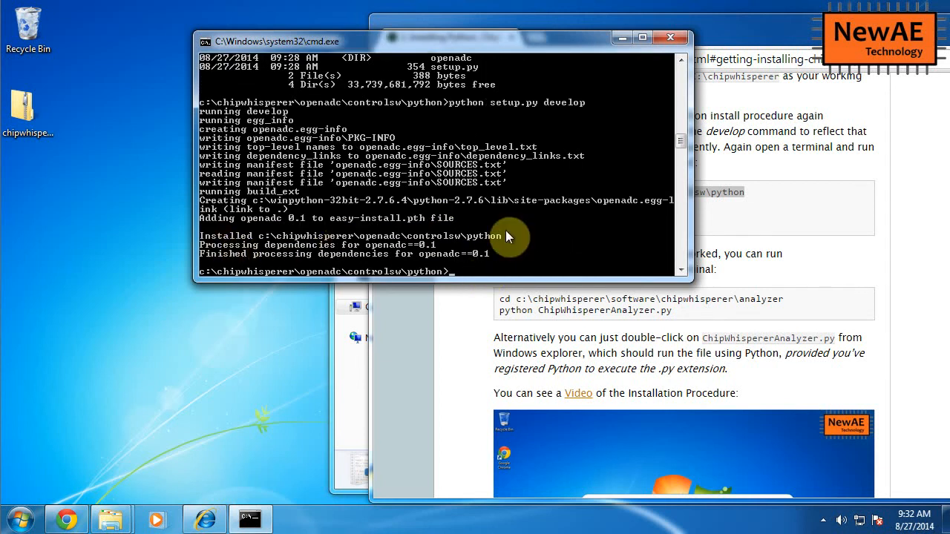
# Go up three directory levels in the command prompt to c:\chipwhisperer
pyautogui.write('cd ..')
pyautogui.press('Return')
pyautogui.write('cd ..')
pyautogui.press('Return')
pyautogui.write('cd ..')
pyautogui.press('Return')
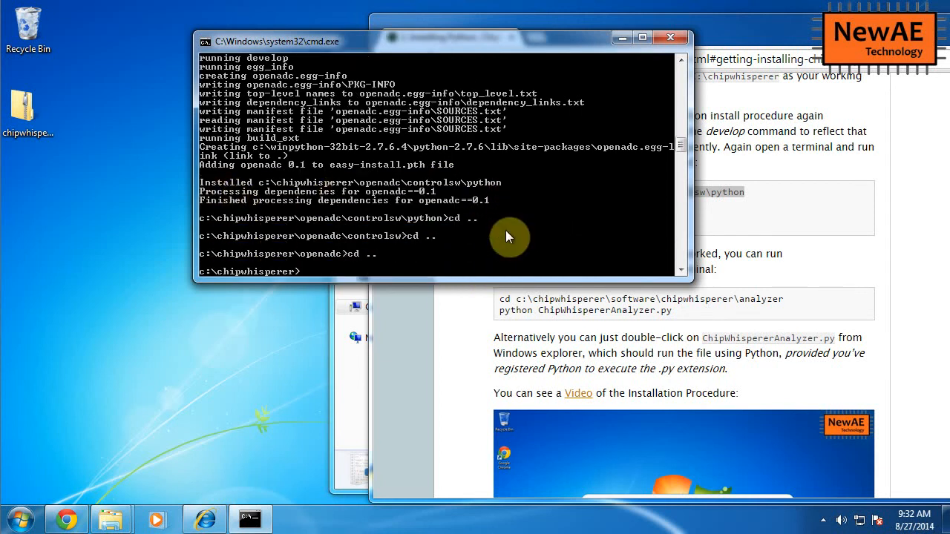
# Check the documentation's remaining commands, change to the software directory, and install the package there with python setup.py develop
pyautogui.click(701, 230)
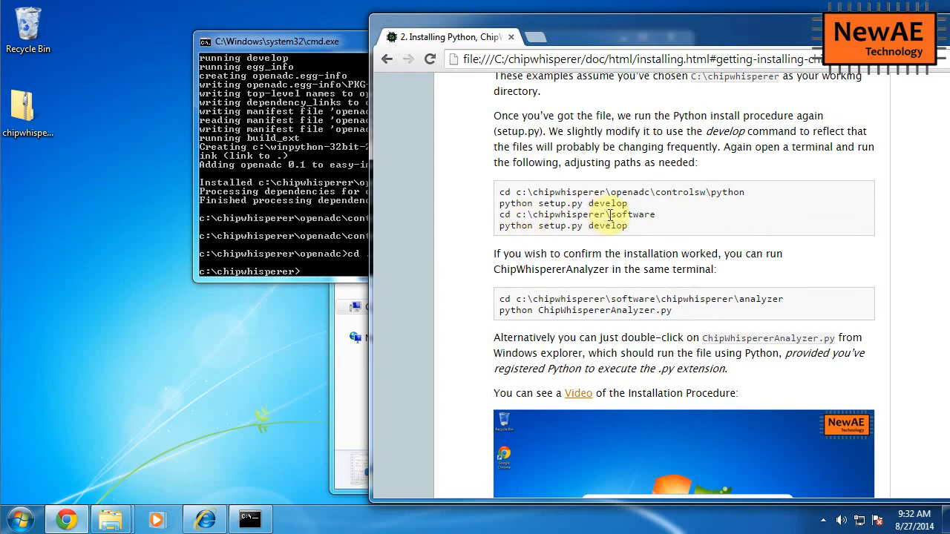
pyautogui.click(342, 243)
pyautogui.write('cd software')
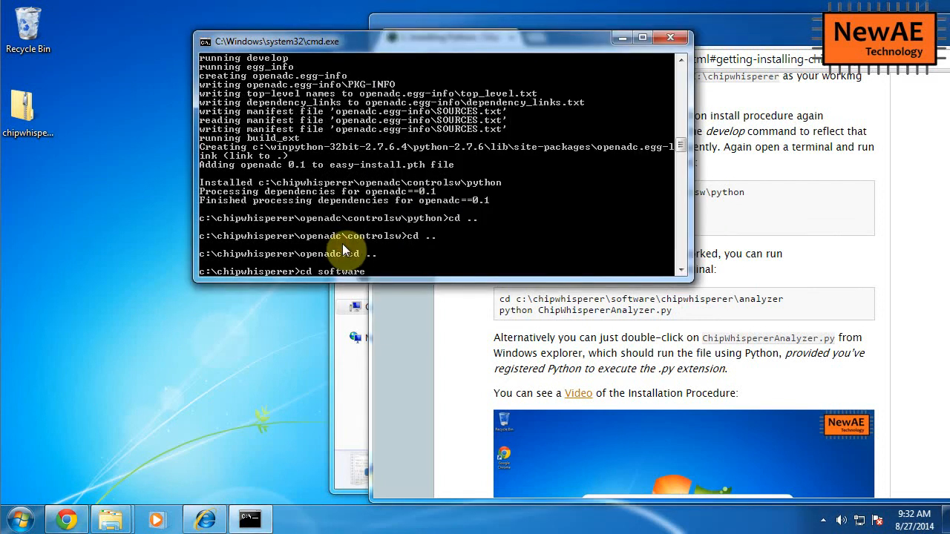
pyautogui.press('Return')
pyautogui.write('dir')
pyautogui.press('Return')
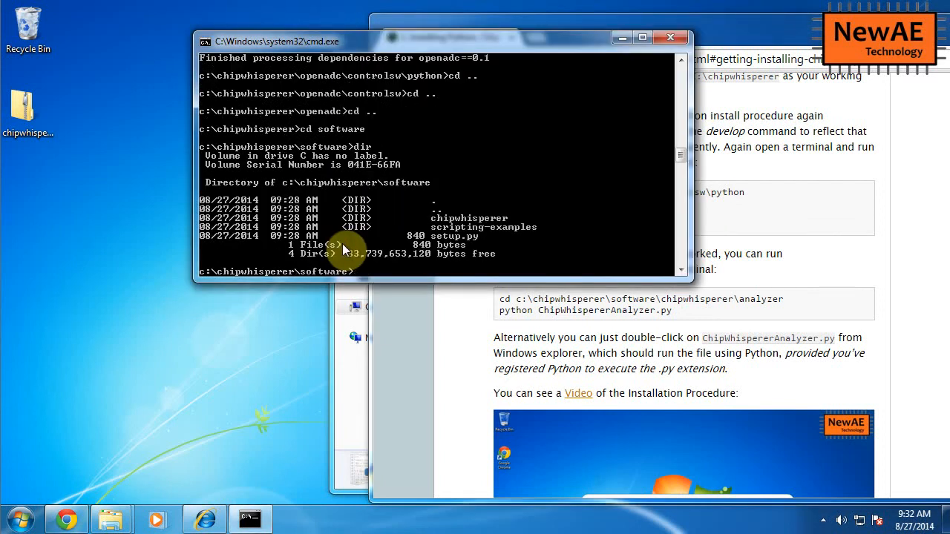
pyautogui.write('python setup.py develop')
pyautogui.press('Return')
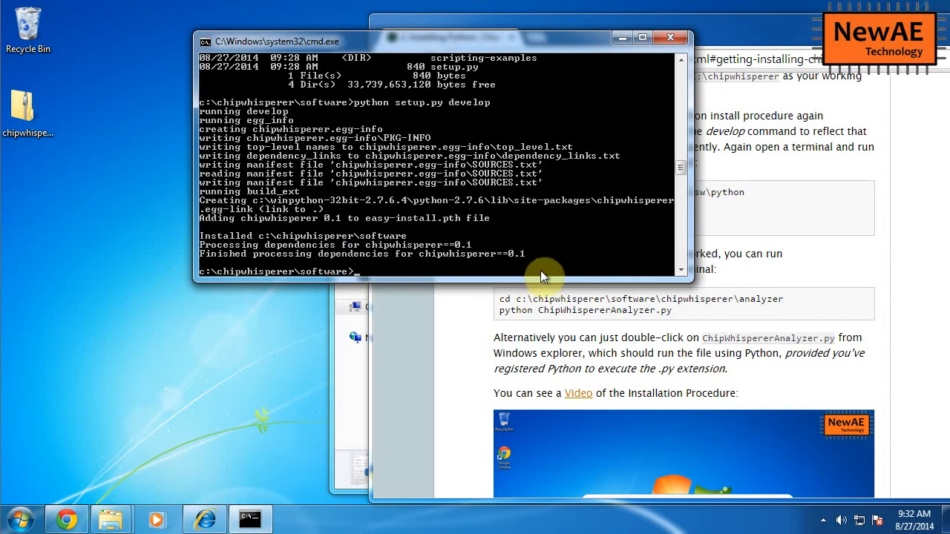
# Change to the chipwhisperer\capture directory and run ChipWhispererCapture.py with Python
pyautogui.write('cd chipwhisperer')
pyautogui.press('Return')
pyautogui.write('cd capture')
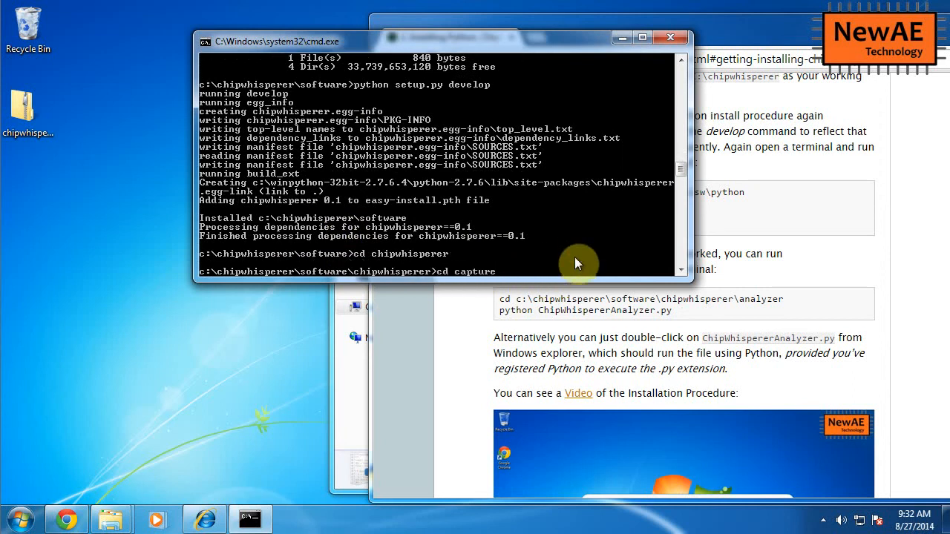
pyautogui.press('Return')
pyautogui.write('python ')
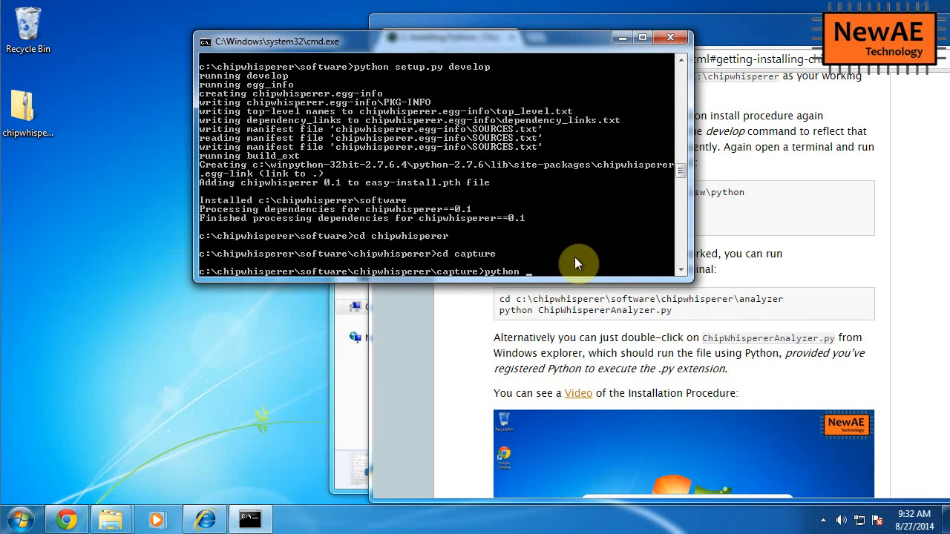
pyautogui.write('C')
pyautogui.press('Tab')
pyautogui.press('Return')
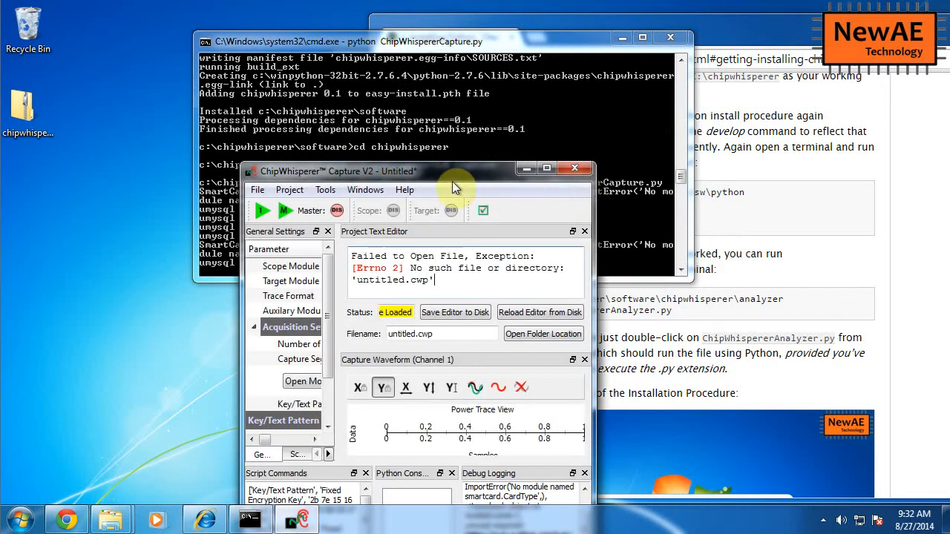
# Move the ChipWhisperer Capture window up and close it without saving the changes
pyautogui.moveTo(451, 180); pyautogui.dragTo(412, 75)
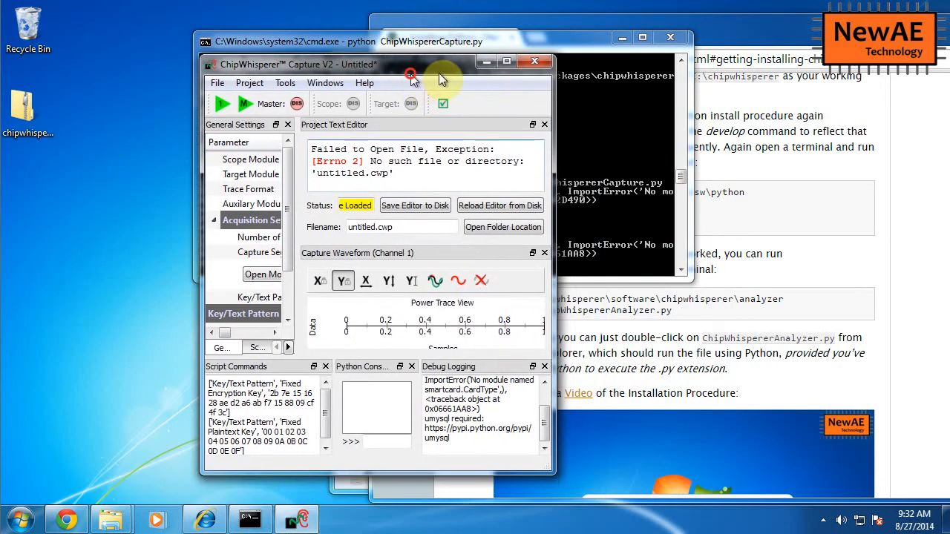
pyautogui.click(534, 65)
pyautogui.click(373, 269)
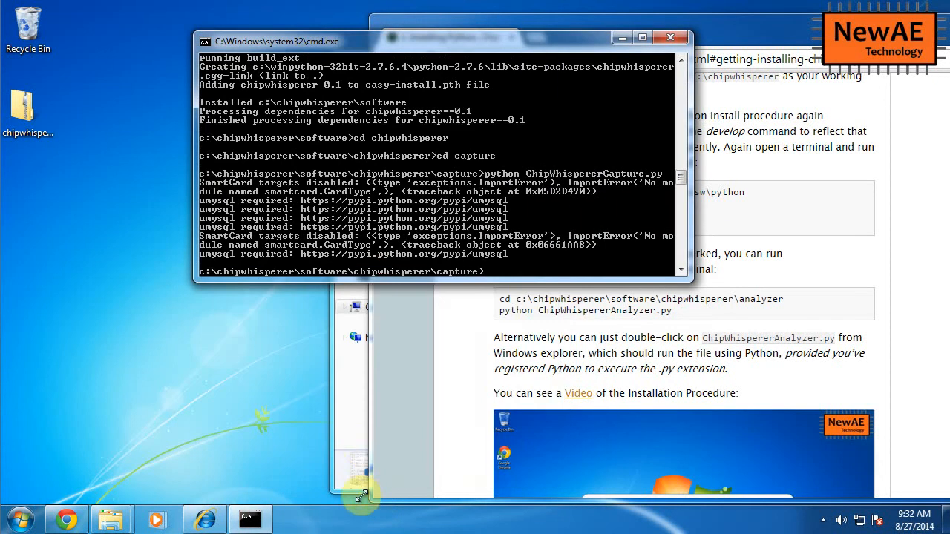
# Launch the ChipWhispererCapture Python file directly from the capture folder window, and close the program without saving
pyautogui.click(356, 441)
pyautogui.click(519, 369)
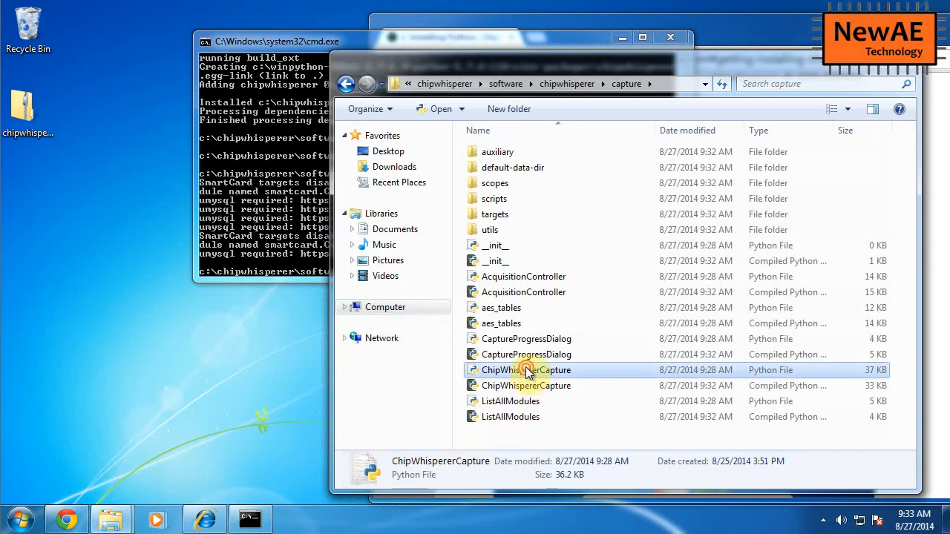
pyautogui.doubleClick(526, 371)
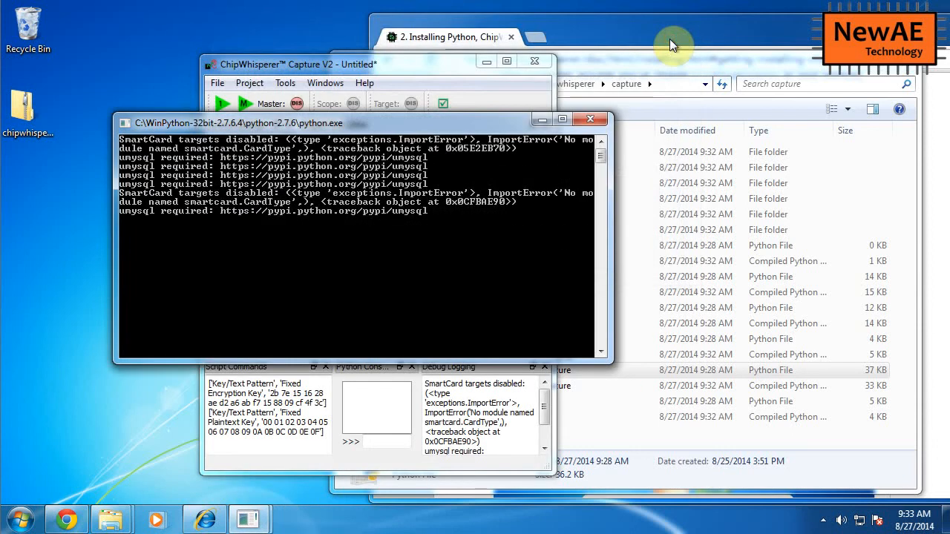
pyautogui.click(503, 393)
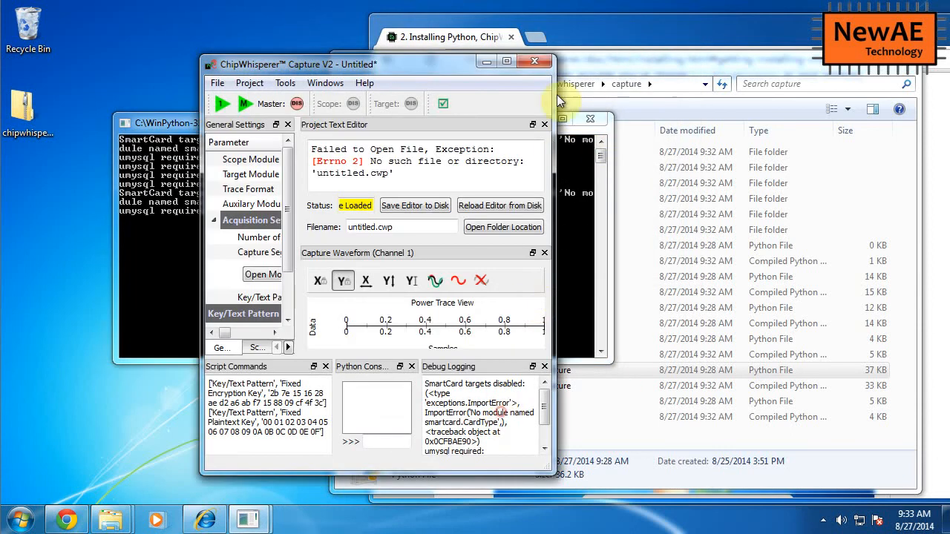
pyautogui.click(534, 61)
pyautogui.click(379, 270)
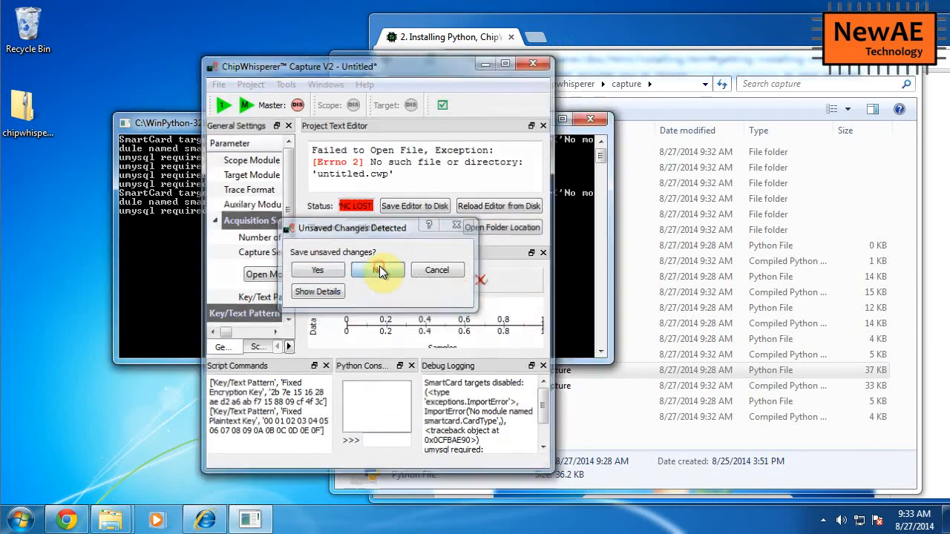
# Close the capture folder window and minimize the documentation browser to clear the desktop
pyautogui.click(900, 58)
pyautogui.moveTo(912, 32); pyautogui.dragTo(523, 43)
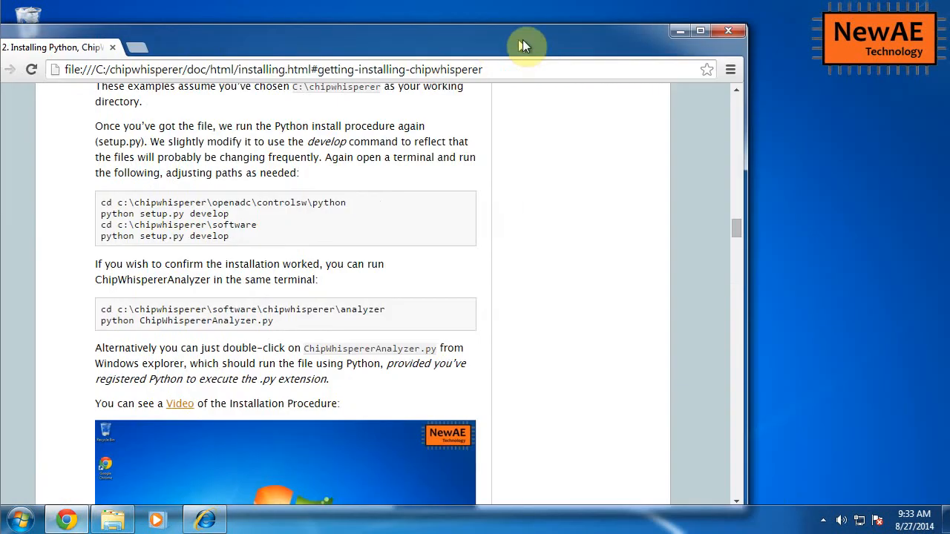
pyautogui.click(684, 33)
pyautogui.click(233, 138)
# Delete the chipwhisperer-0.07 archive from the desktop
pyautogui.moveTo(134, 186); pyautogui.dragTo(1, 111)
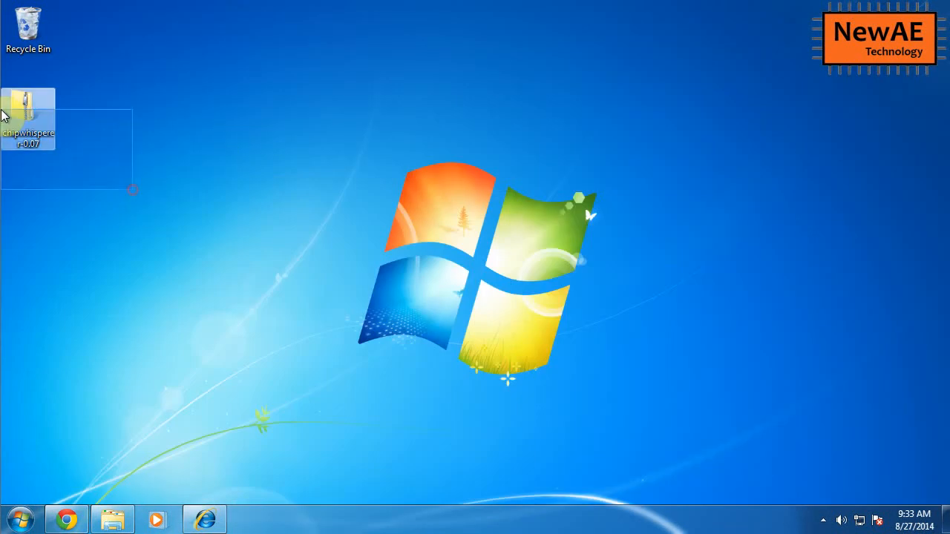
pyautogui.press('Delete')
pyautogui.press('Return')
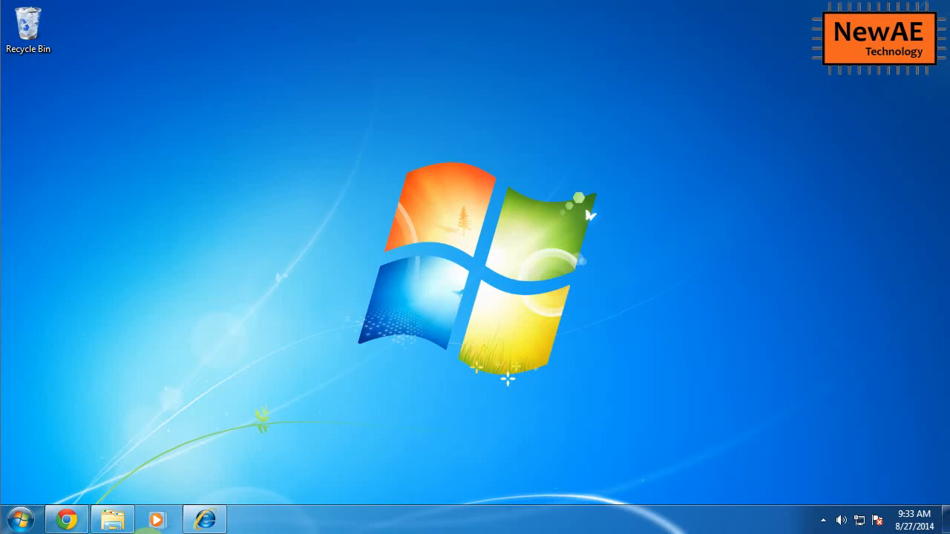
# Bring back the WinPython folder window and go to c:\chipwhisperer\software
pyautogui.click(113, 519)
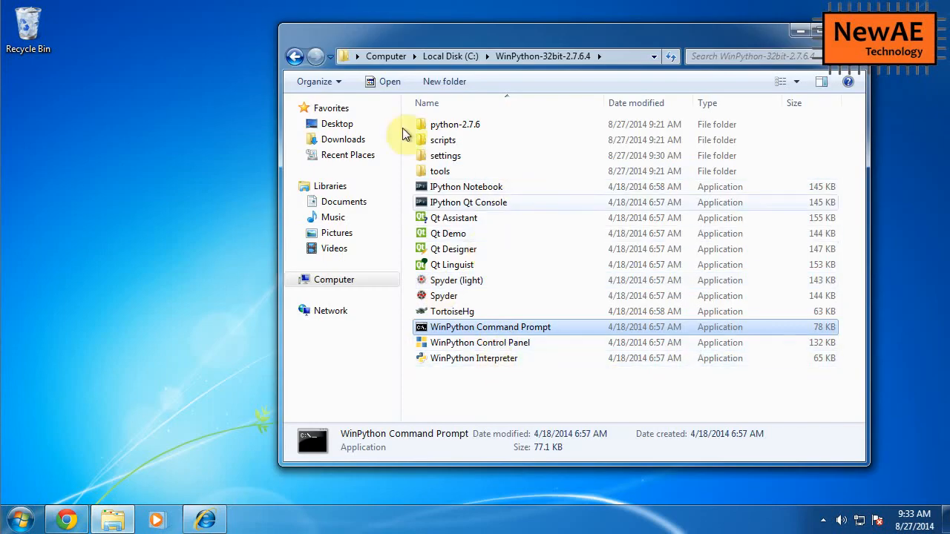
pyautogui.click(634, 56)
pyautogui.write('c:\\')
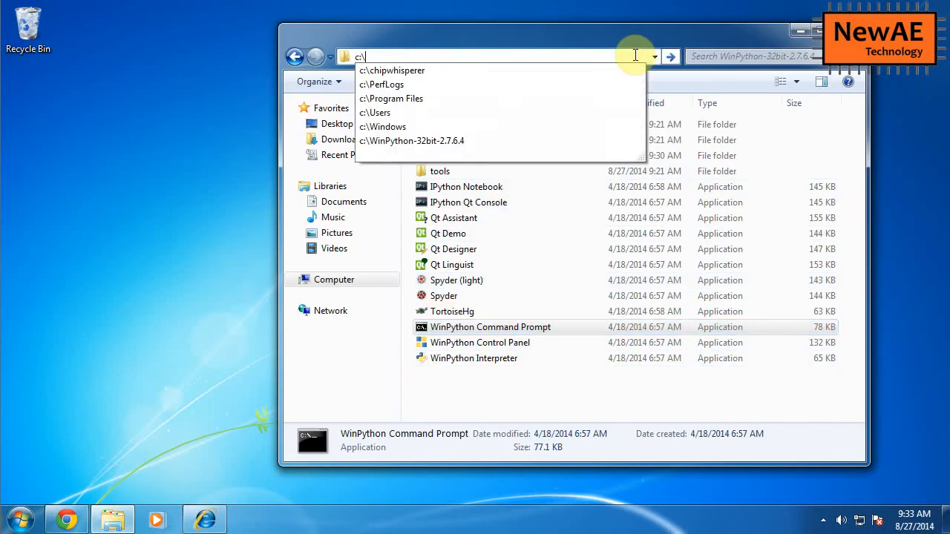
pyautogui.write('chipwhisperer\\software')
pyautogui.press('Return')
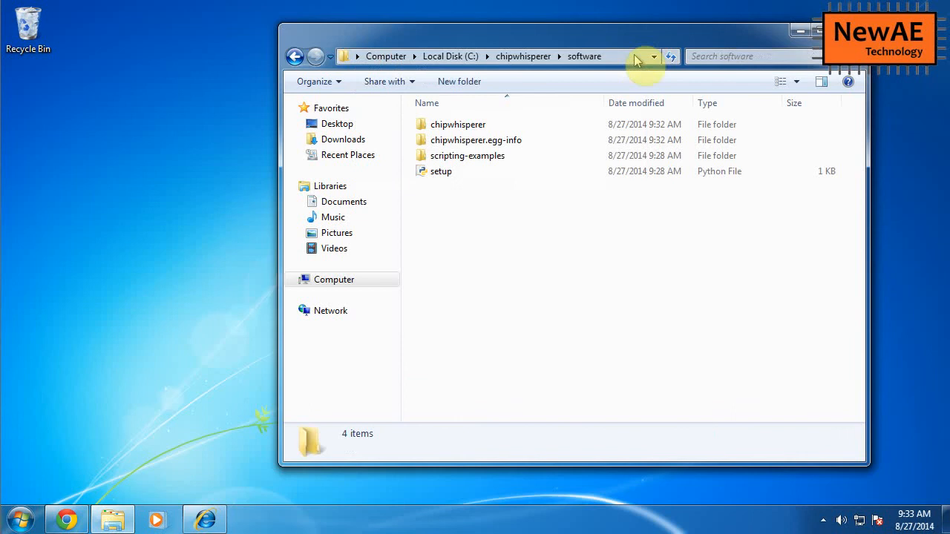
# Create a desktop shortcut to the ChipWhispererCapture Python file from the chipwhisperer\capture subfolder
pyautogui.doubleClick(534, 128)
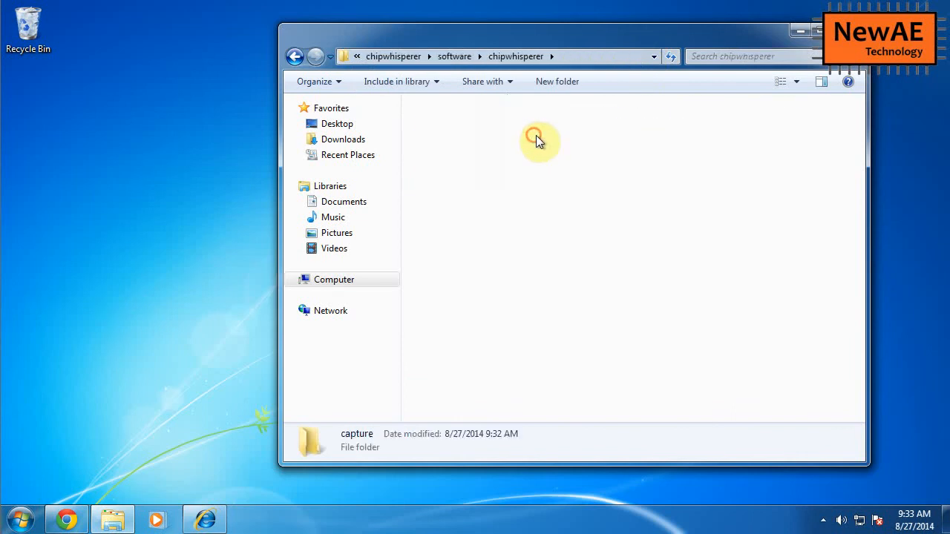
pyautogui.doubleClick(535, 135)
pyautogui.click(499, 344)
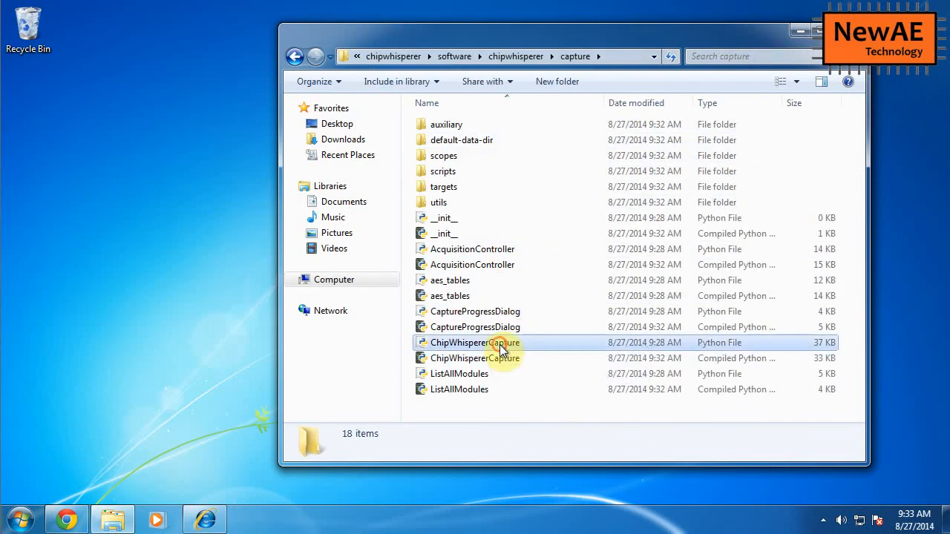
pyautogui.moveTo(500, 343); pyautogui.dragTo(45, 121)
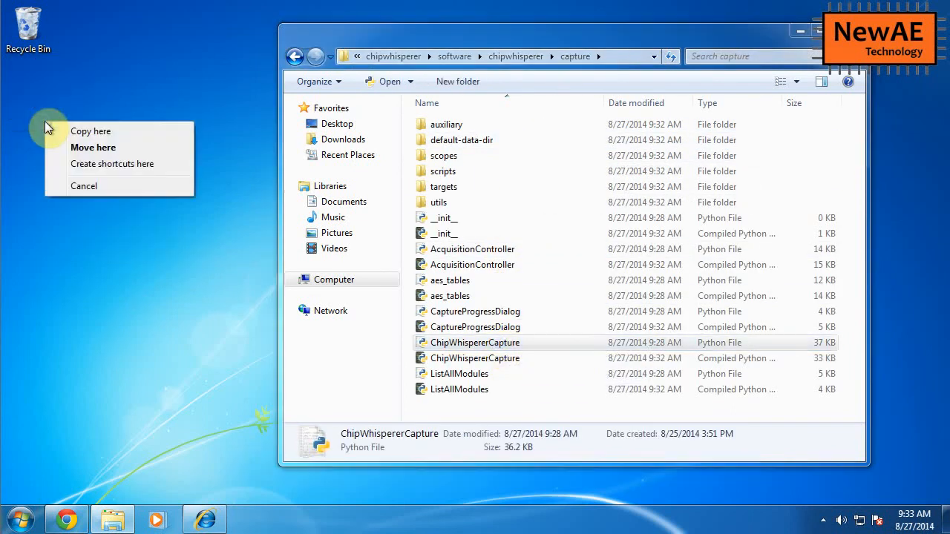
pyautogui.click(84, 164)
# Create a desktop shortcut to the ChipWhispererAnalyzer Python file from the neighbouring analyzer folder, and close the folder window
pyautogui.click(529, 56)
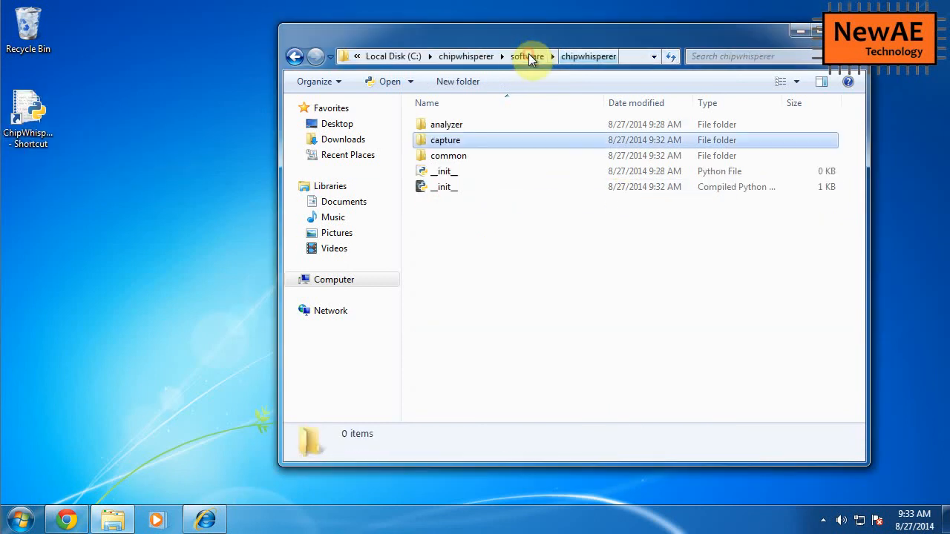
pyautogui.doubleClick(486, 125)
pyautogui.click(495, 220)
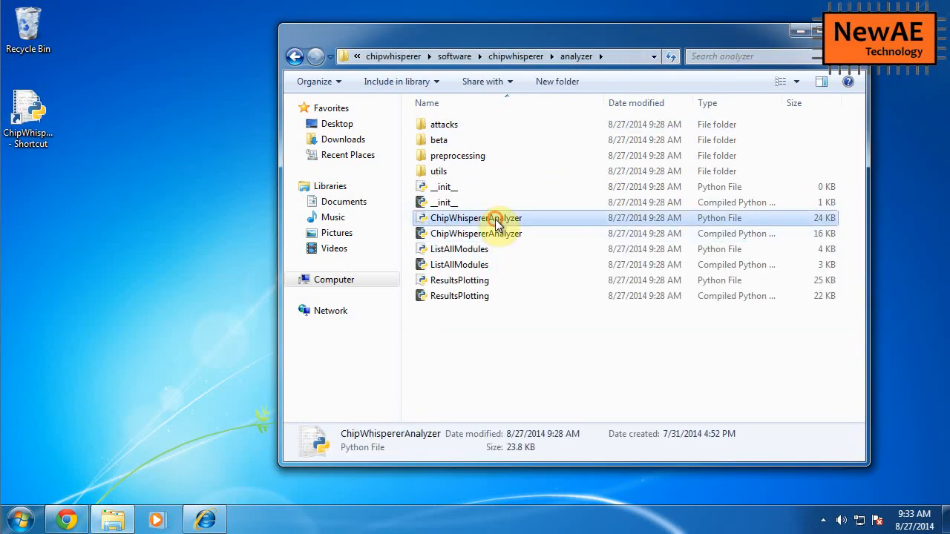
pyautogui.moveTo(495, 222); pyautogui.dragTo(80, 208)
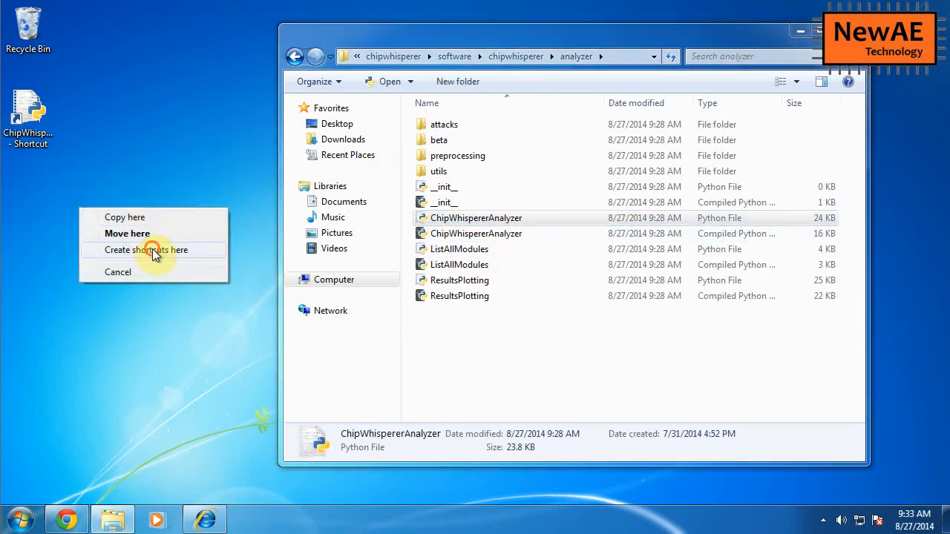
pyautogui.click(152, 252)
pyautogui.click(851, 31)
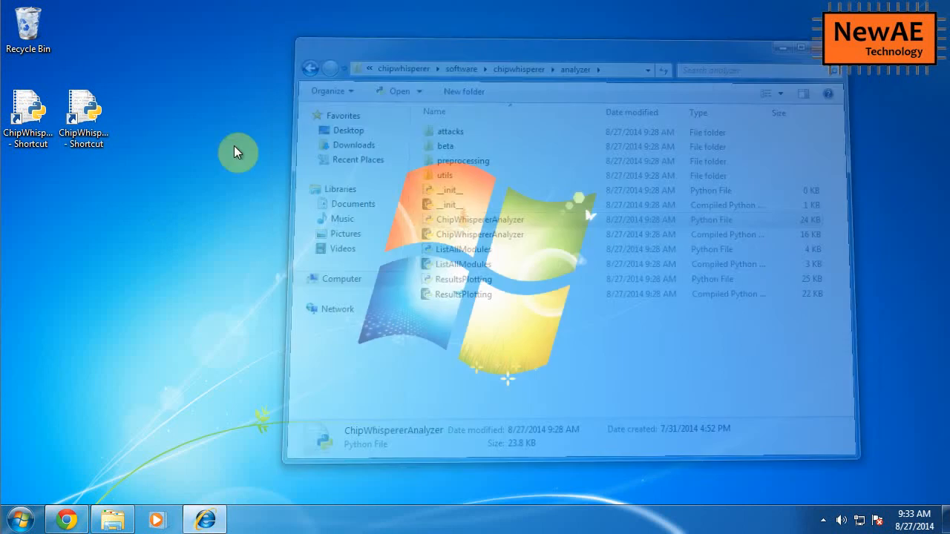
# Rename the ChipWhispererAnalyzer shortcut on the desktop to CWAnalyzer
pyautogui.rightClick(76, 142)
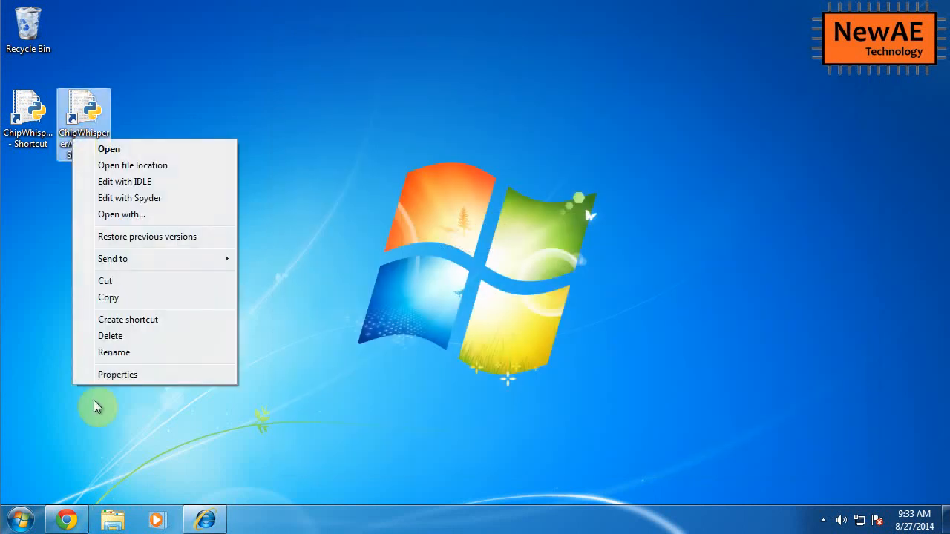
pyautogui.click(113, 356)
pyautogui.write('CWAnalky')
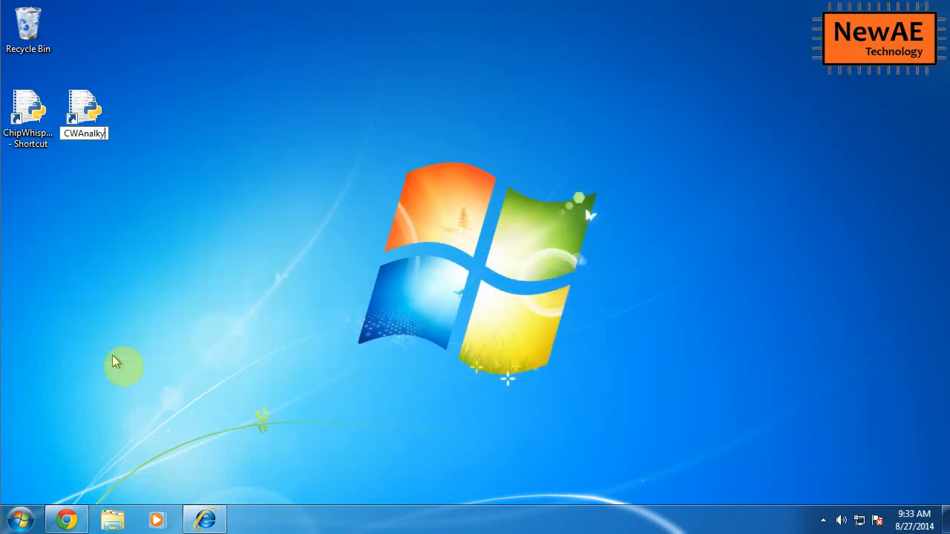
pyautogui.press('BackSpace')
pyautogui.write('yzer')
pyautogui.press('Return')
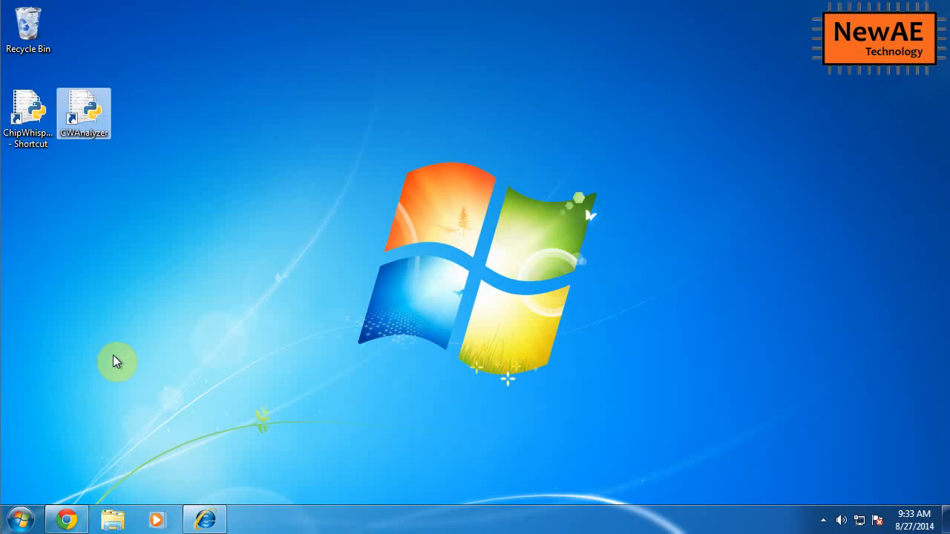
# Rename the ChipWhispererCapture shortcut to CWCapture and place the CWAnalyzer icon below it on the desktop
pyautogui.rightClick(23, 139)
pyautogui.click(66, 356)
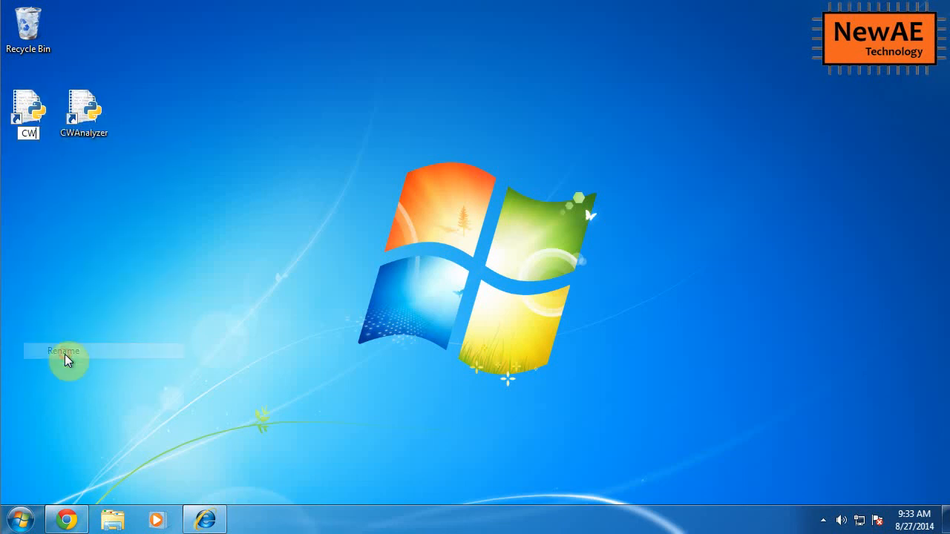
pyautogui.write('CWCapture')
pyautogui.press('Return')
pyautogui.moveTo(84, 111); pyautogui.dragTo(37, 195)
# Launch the capture program from the CWCapture shortcut, then move its window towards the desktop's upper edge and enlarge it
pyautogui.click(12, 119)
pyautogui.doubleClick(13, 119)
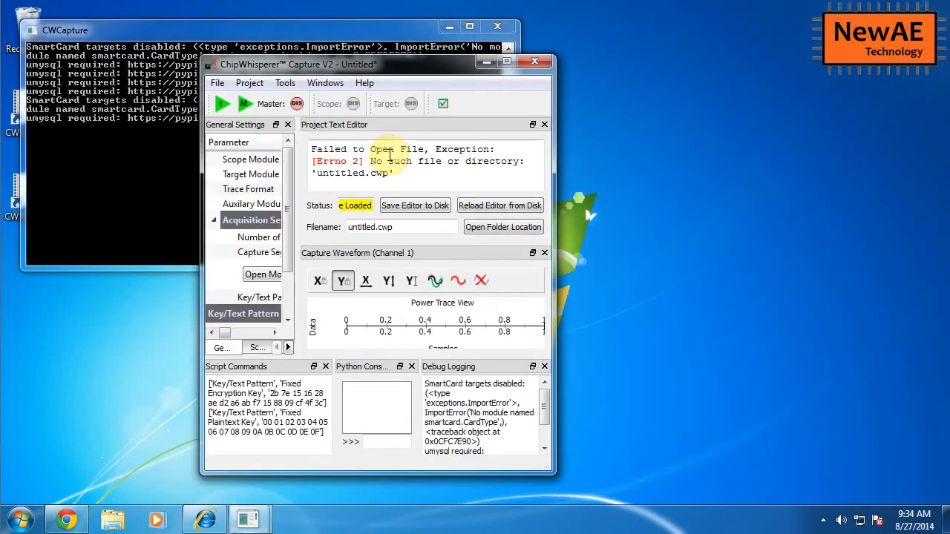
pyautogui.moveTo(327, 64); pyautogui.dragTo(194, 23)
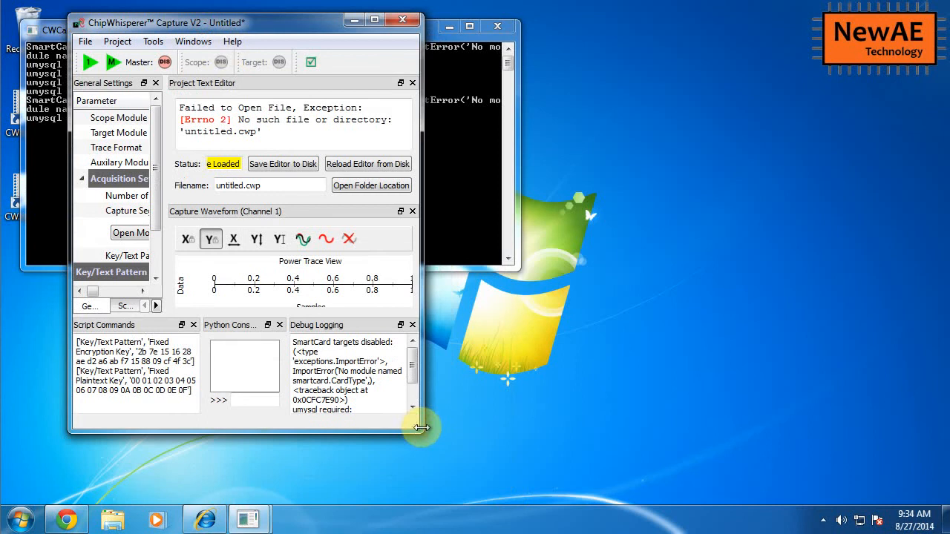
pyautogui.moveTo(421, 429); pyautogui.dragTo(838, 502)
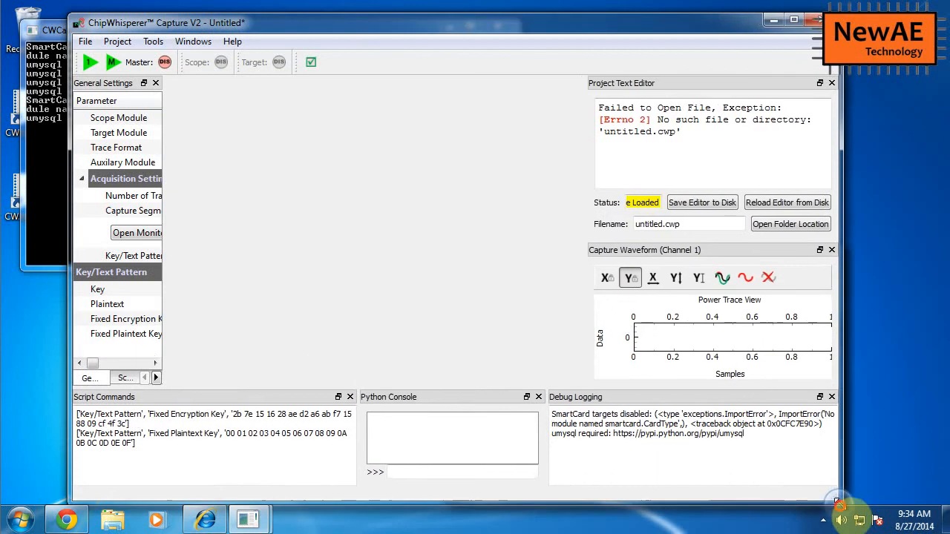
# Widen the Project Text Editor and General Settings areas to fill the gap, and close the Project Text Editor
pyautogui.moveTo(586, 68); pyautogui.dragTo(331, 75)
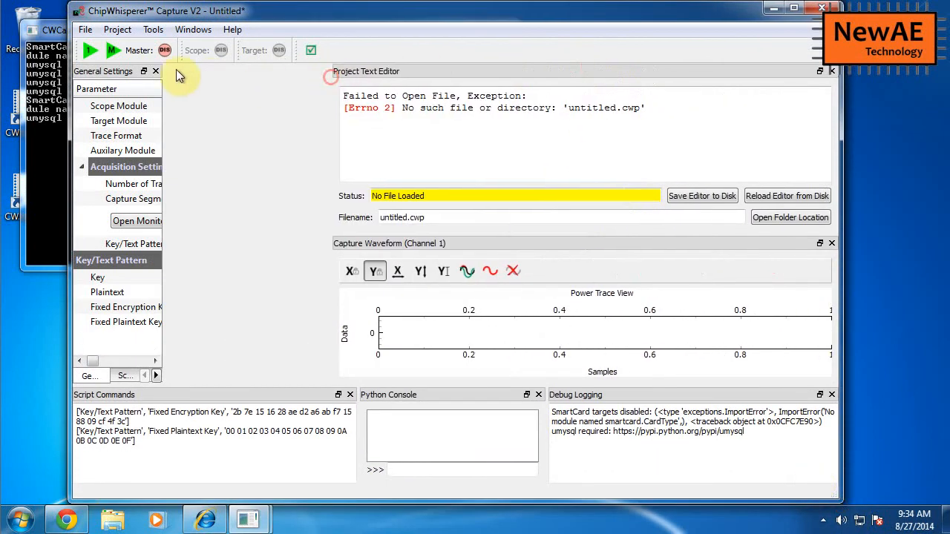
pyautogui.moveTo(158, 71); pyautogui.dragTo(347, 71)
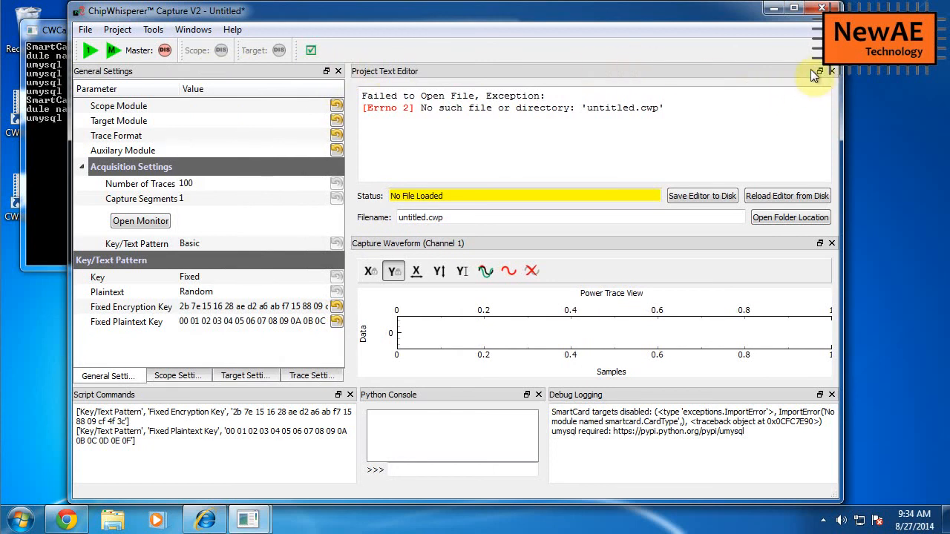
pyautogui.click(832, 71)
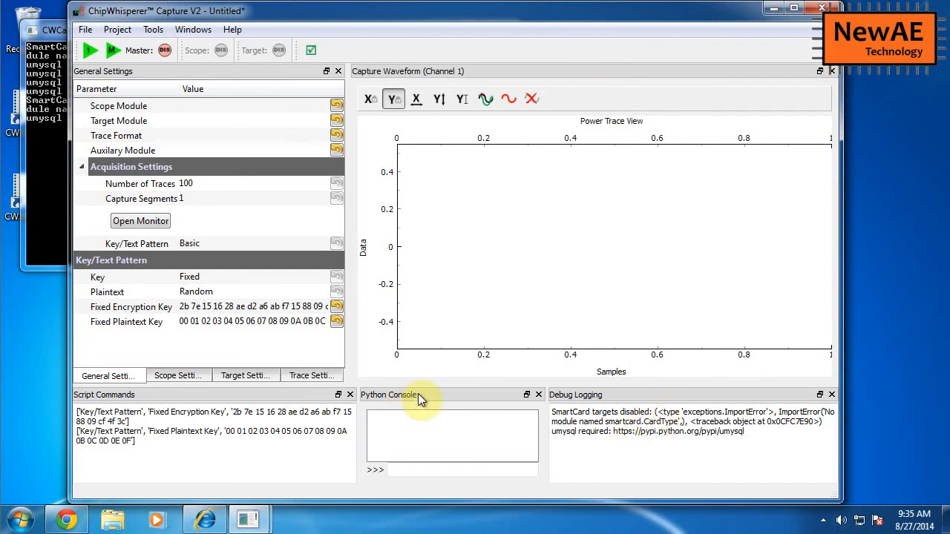
# Stack Script Commands, Python Console and Debug Logging into one tabbed group, view each tab, and slightly reduce the group's height
pyautogui.moveTo(417, 393); pyautogui.dragTo(259, 397)
pyautogui.moveTo(586, 376); pyautogui.dragTo(373, 414)
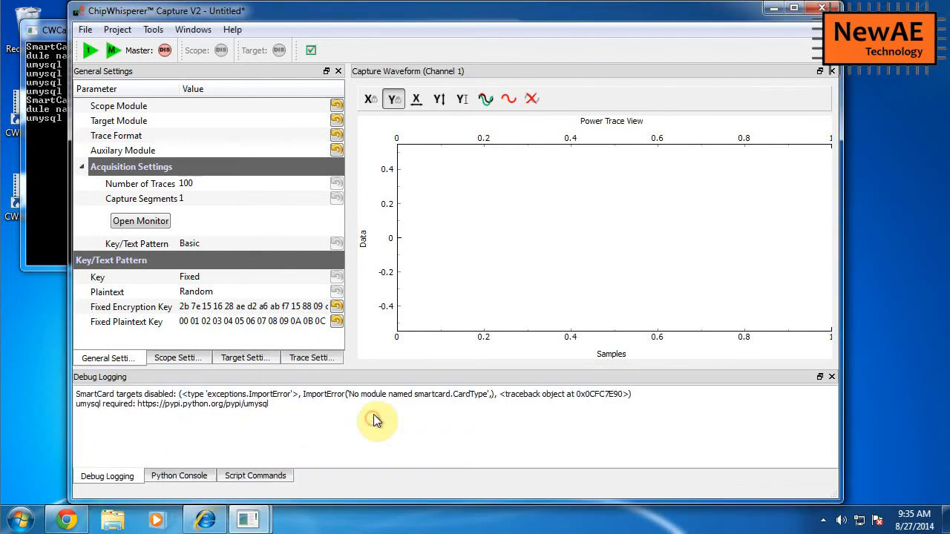
pyautogui.click(182, 476)
pyautogui.click(120, 475)
pyautogui.click(164, 481)
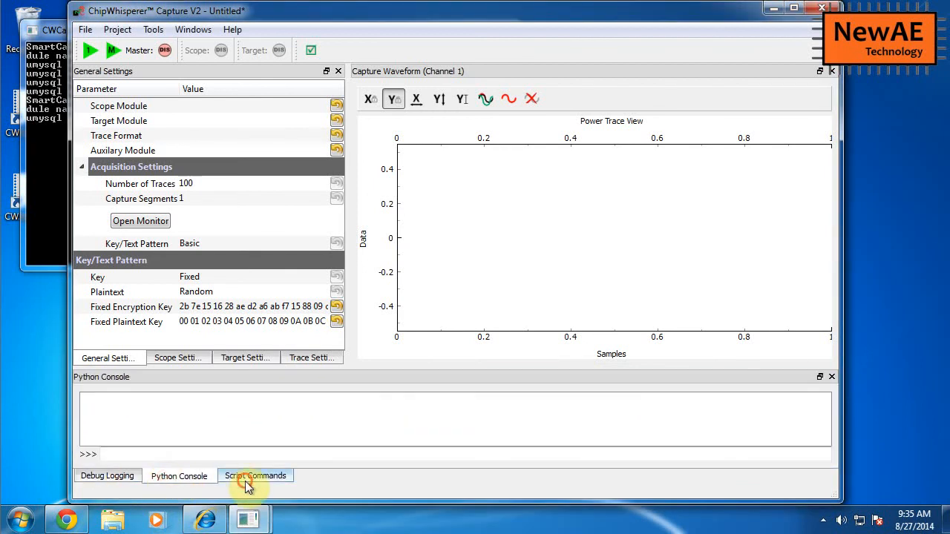
pyautogui.click(245, 479)
pyautogui.click(93, 477)
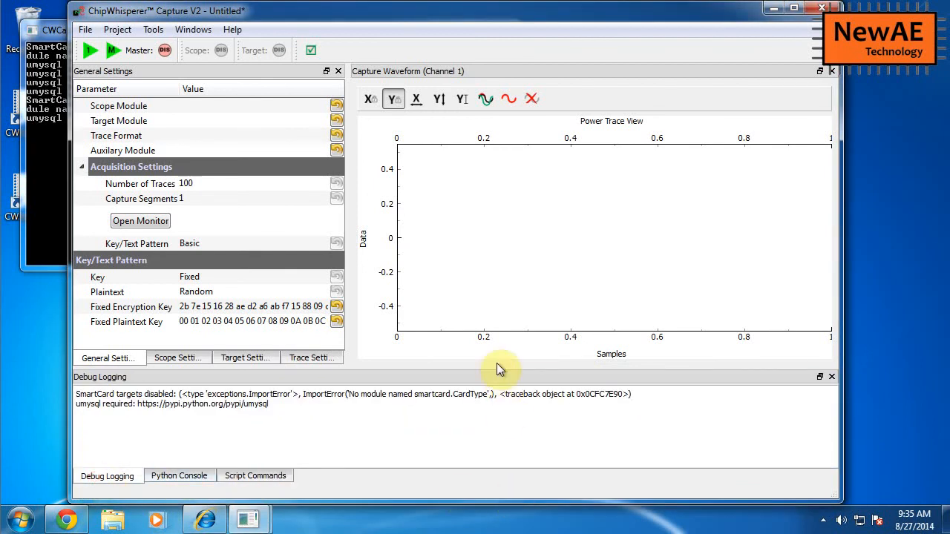
pyautogui.moveTo(497, 370); pyautogui.dragTo(497, 386)
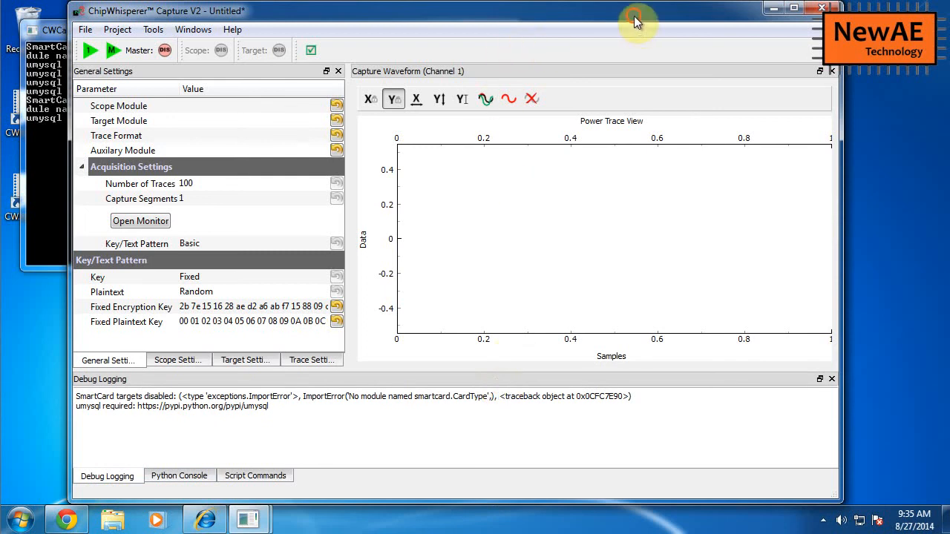
pyautogui.moveTo(637, 17); pyautogui.dragTo(647, 19)
pyautogui.click(162, 30)
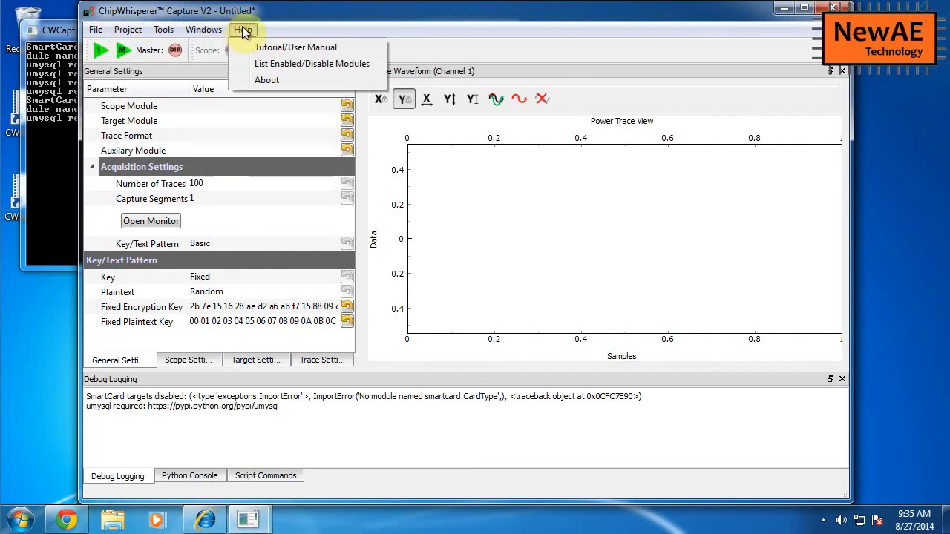
pyautogui.click(322, 32)
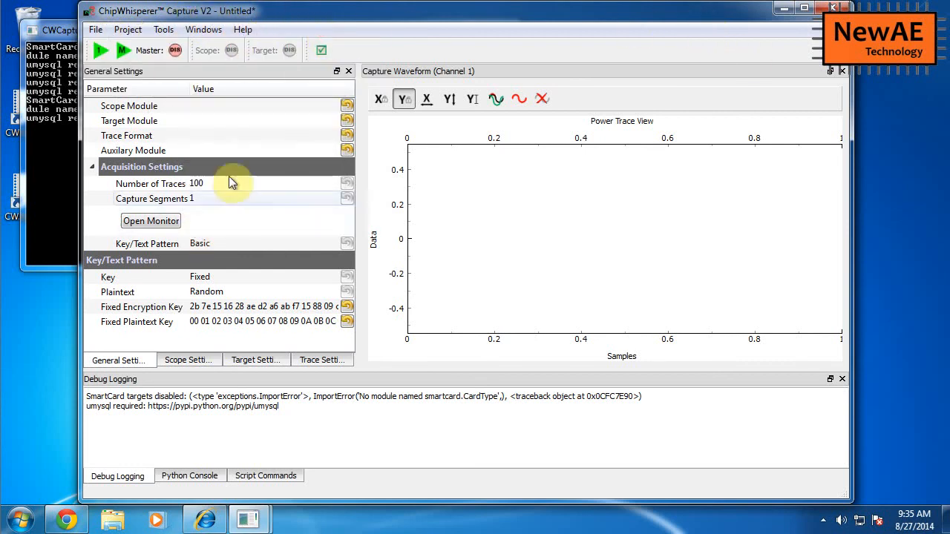
# Set the Scope Module to ChipWhisperer/OpenADC in the General Settings
pyautogui.click(252, 103)
pyautogui.click(252, 104)
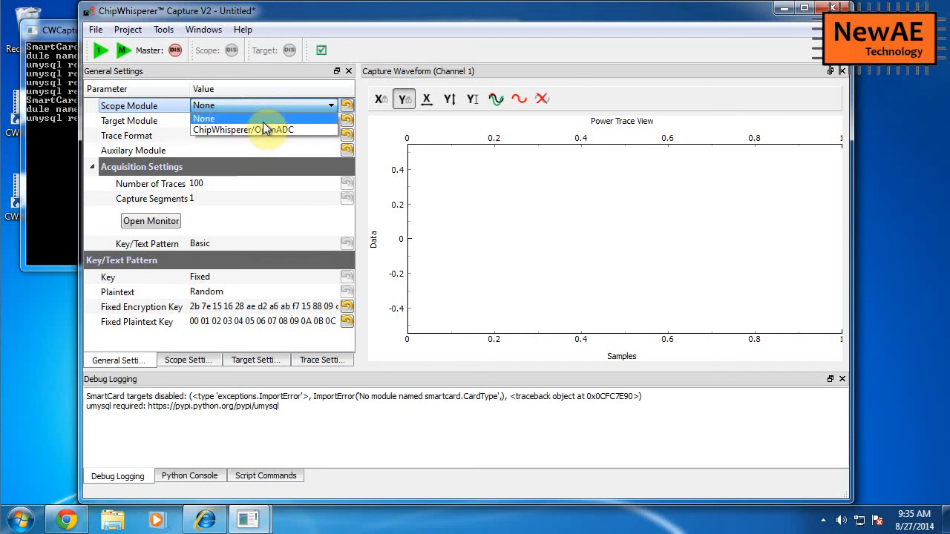
pyautogui.click(263, 129)
# Examine the choices offered for Target Module and Trace Format, leaving both as they are
pyautogui.click(261, 125)
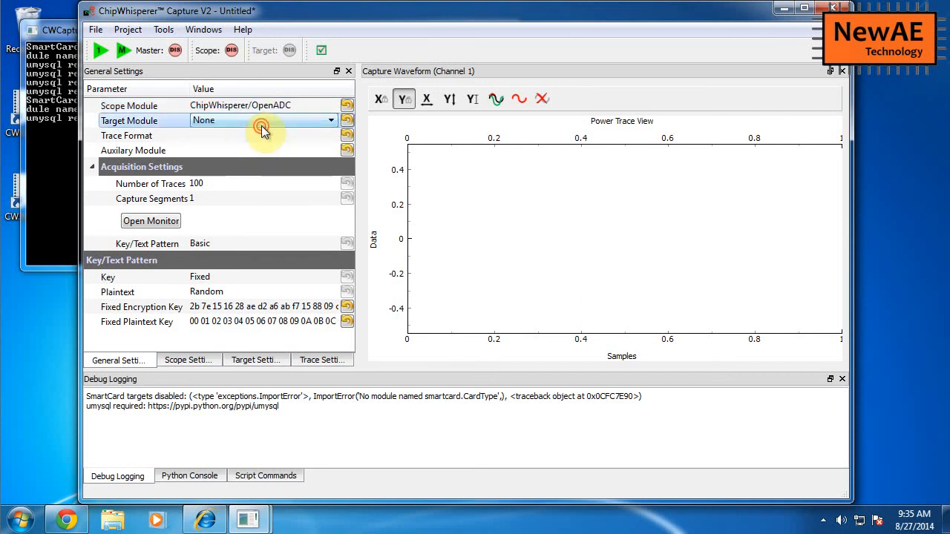
pyautogui.click(261, 126)
pyautogui.click(261, 126)
pyautogui.click(261, 127)
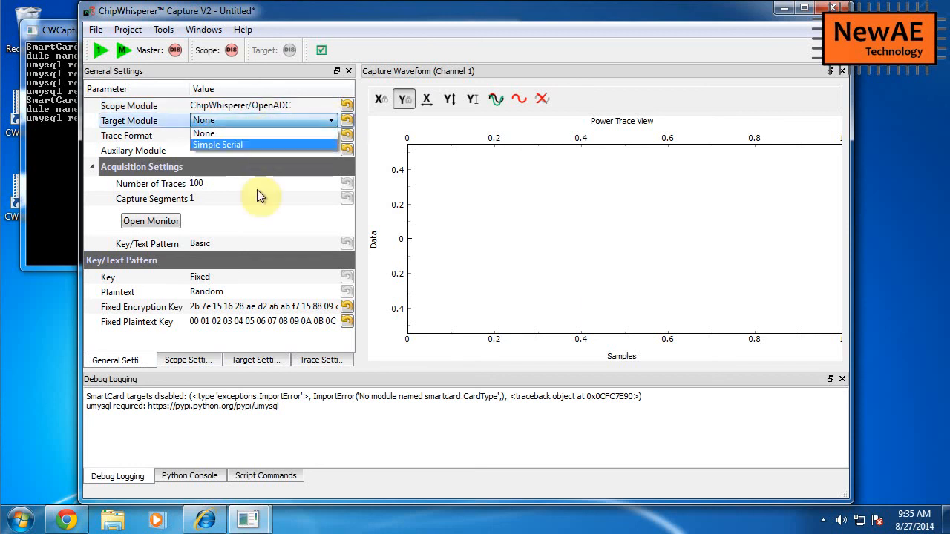
pyautogui.click(254, 129)
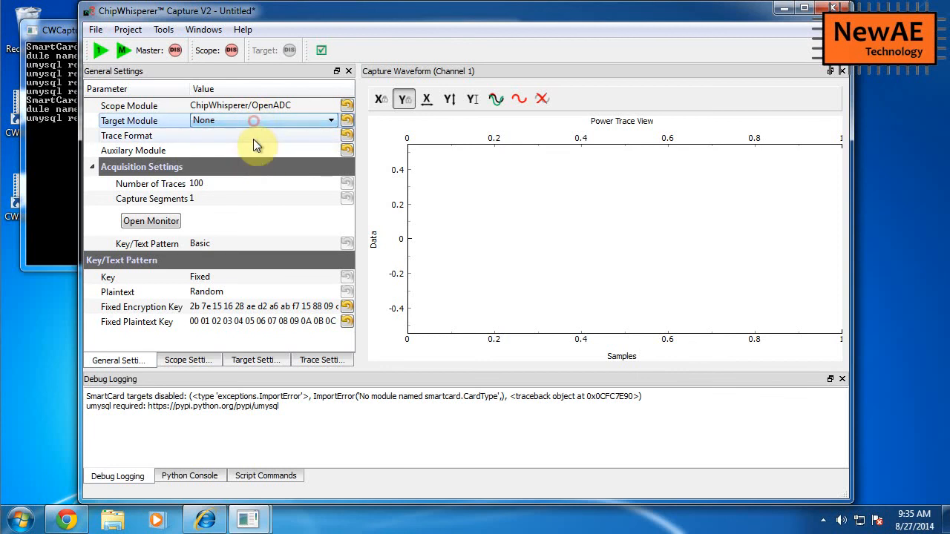
pyautogui.click(254, 135)
pyautogui.click(255, 134)
pyautogui.click(254, 134)
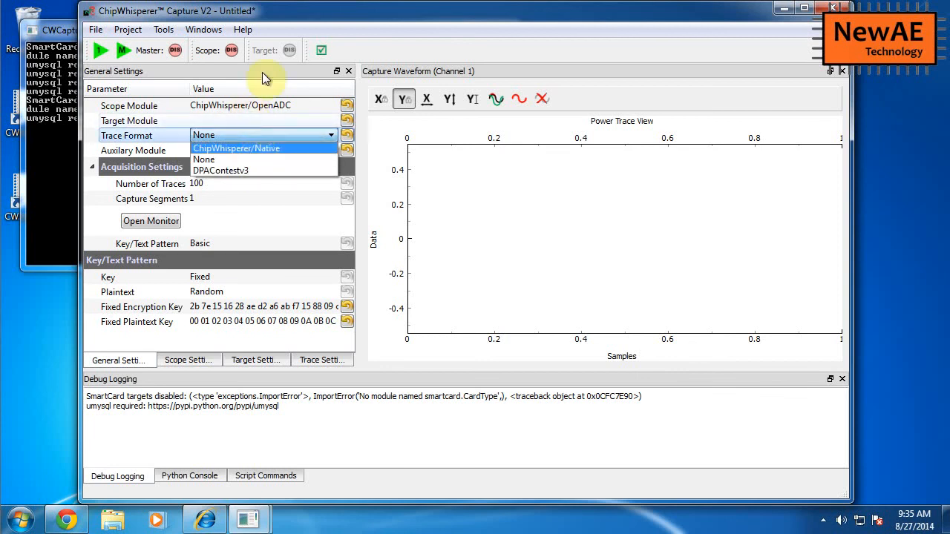
pyautogui.click(256, 15)
# Move and resize the ChipWhisperer Capture window to fit the desktop, and widen the General Settings area
pyautogui.moveTo(242, 15)
pyautogui.mouseDown()
pyautogui.moveTo(354, 76)
pyautogui.moveTo(525, 78)
pyautogui.moveTo(295, 28)
pyautogui.mouseUp()
pyautogui.moveTo(449, 428); pyautogui.dragTo(754, 483)
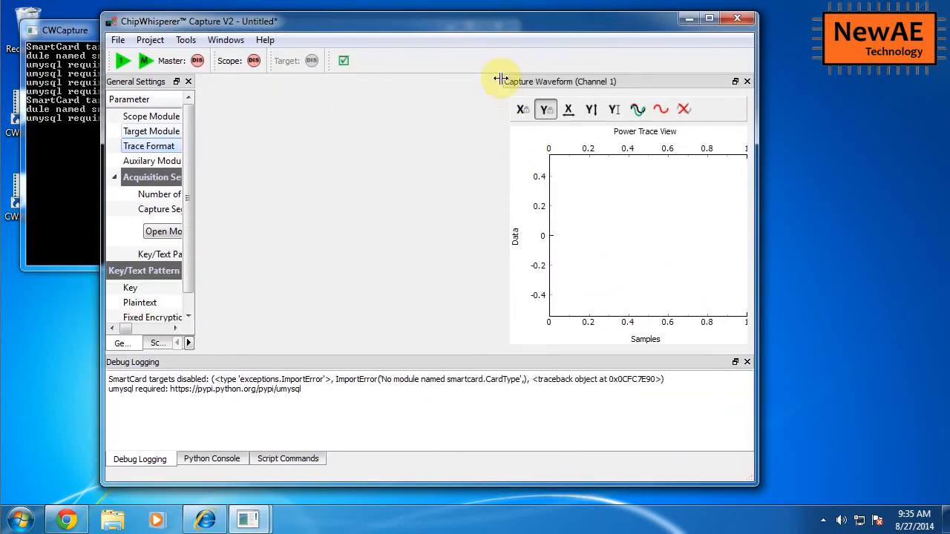
pyautogui.moveTo(499, 78); pyautogui.dragTo(321, 80)
# Open the list of enabled and disabled modules, enlarge its window and widen the Module, Enabled and Details columns for reading
pyautogui.click(256, 39)
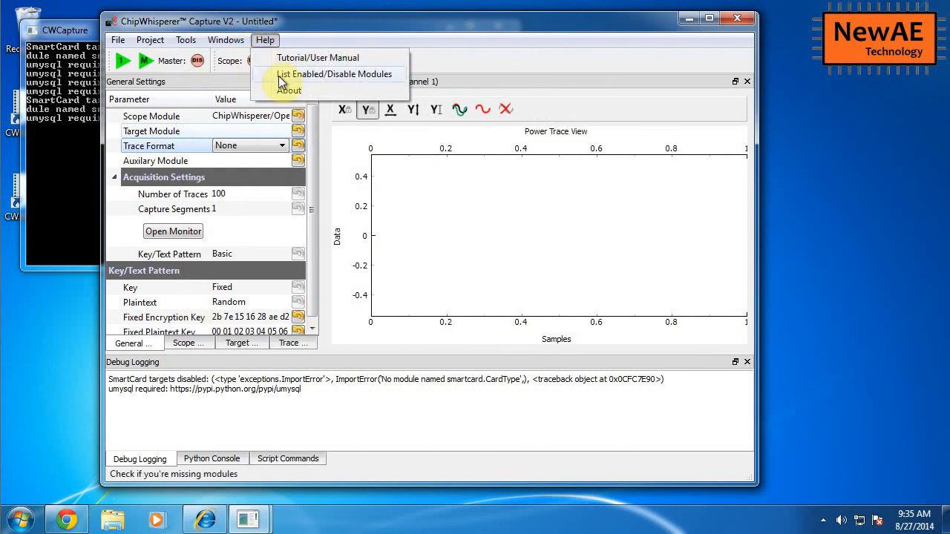
pyautogui.click(281, 76)
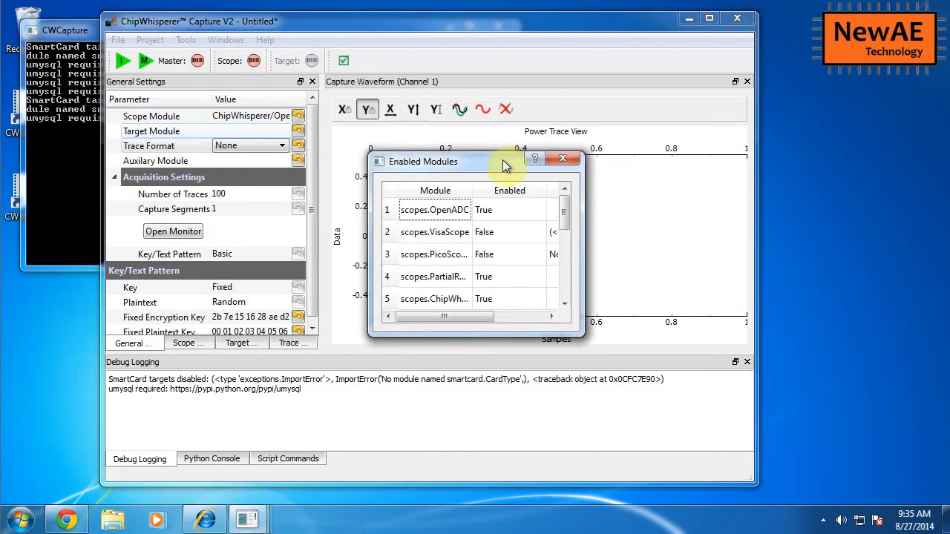
pyautogui.moveTo(486, 160); pyautogui.dragTo(246, 33)
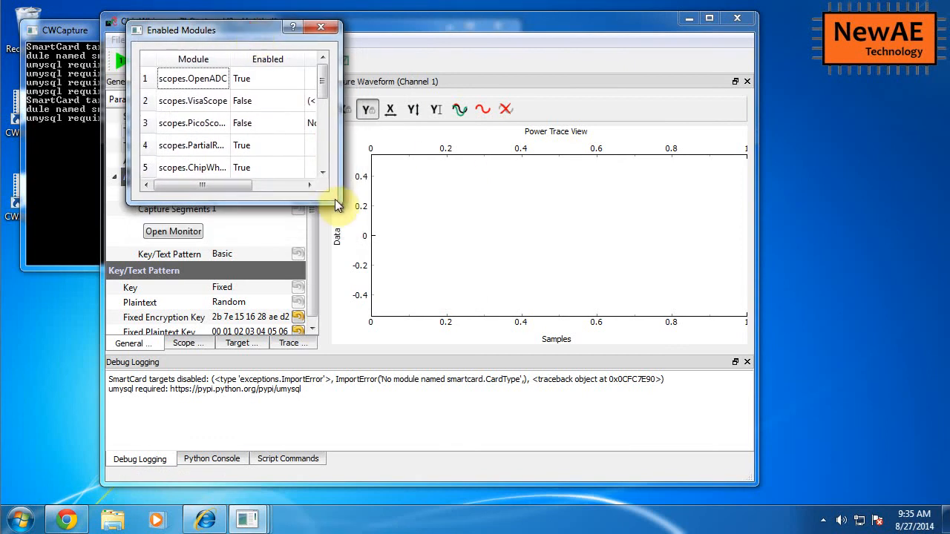
pyautogui.moveTo(336, 205); pyautogui.dragTo(859, 469)
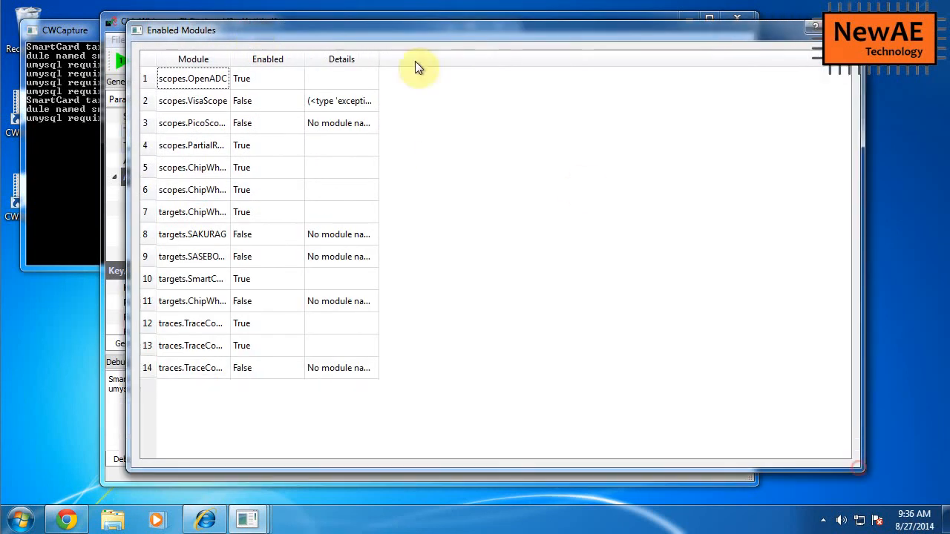
pyautogui.moveTo(378, 59); pyautogui.dragTo(783, 63)
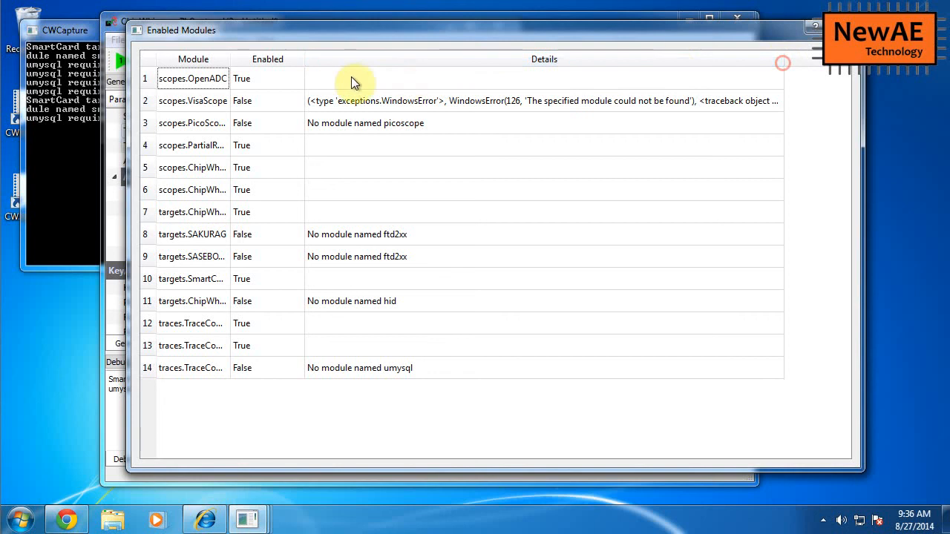
pyautogui.click(306, 59)
pyautogui.click(301, 60)
pyautogui.moveTo(304, 60); pyautogui.dragTo(442, 62)
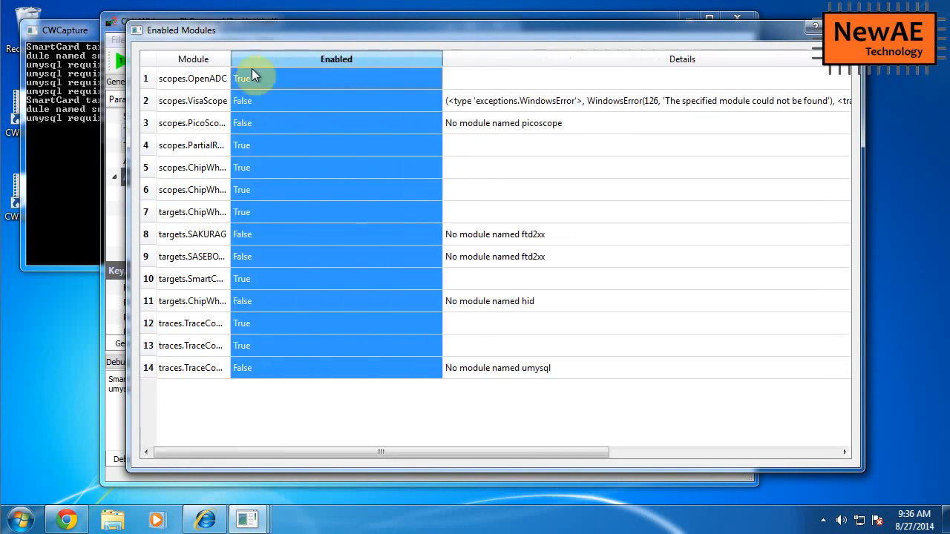
pyautogui.moveTo(229, 60); pyautogui.dragTo(343, 61)
# Examine the enabled status and details of the scopes.PicoScope module, and close the module list
pyautogui.click(265, 124)
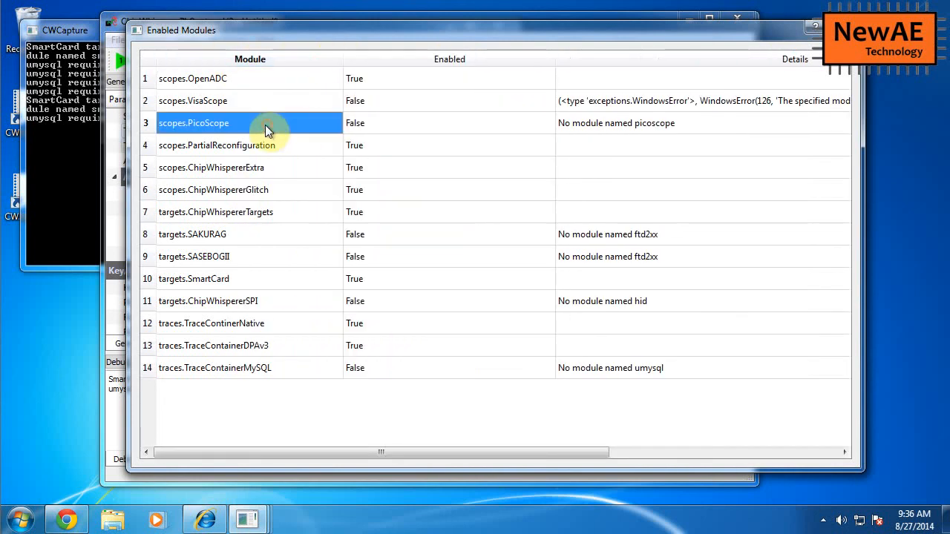
pyautogui.click(393, 121)
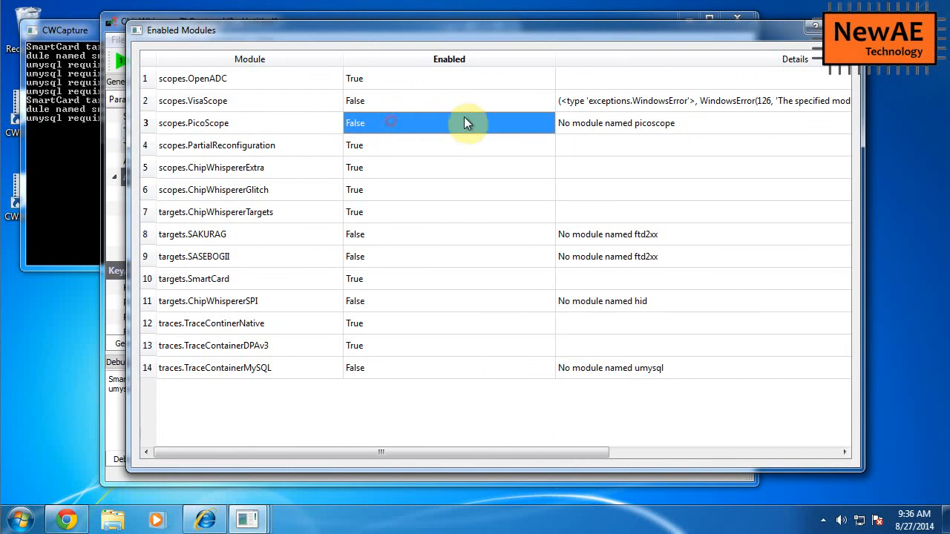
pyautogui.click(653, 123)
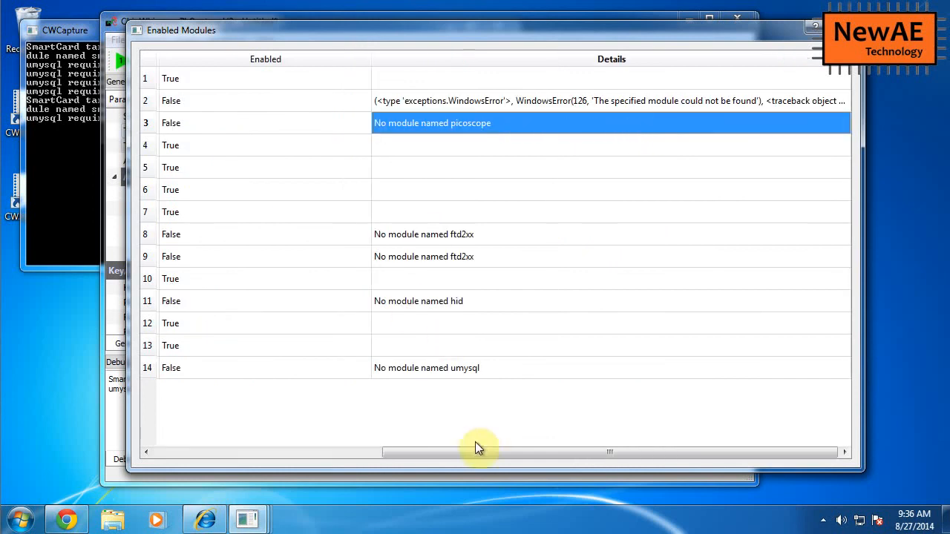
pyautogui.moveTo(475, 444); pyautogui.dragTo(170, 438)
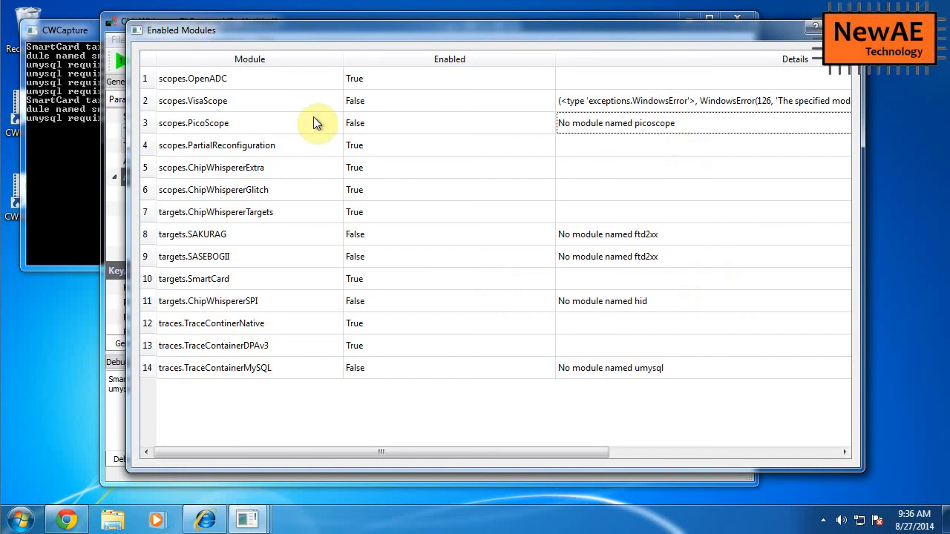
pyautogui.click(842, 27)
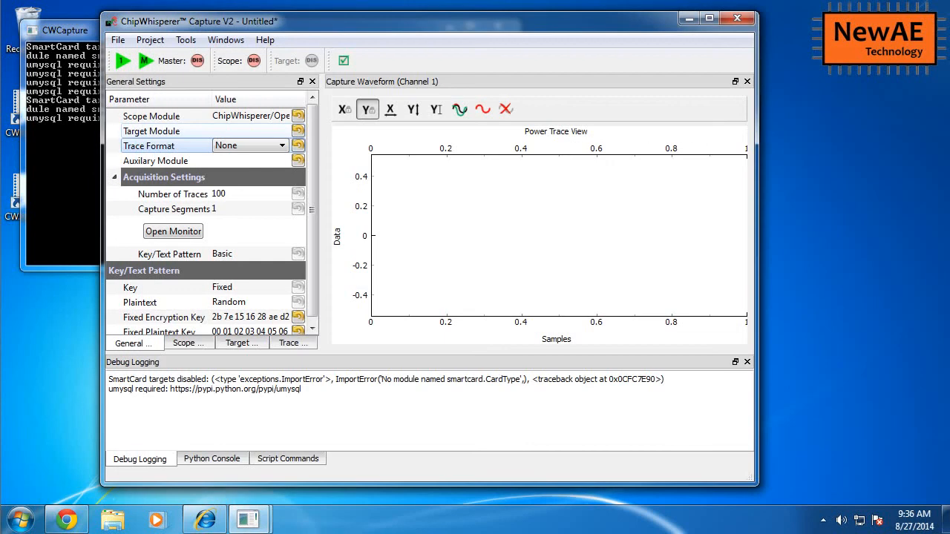
# Widen the ChipWhisperer Capture window and its waveform area, and close the program without saving the changes
pyautogui.moveTo(756, 112); pyautogui.dragTo(801, 117)
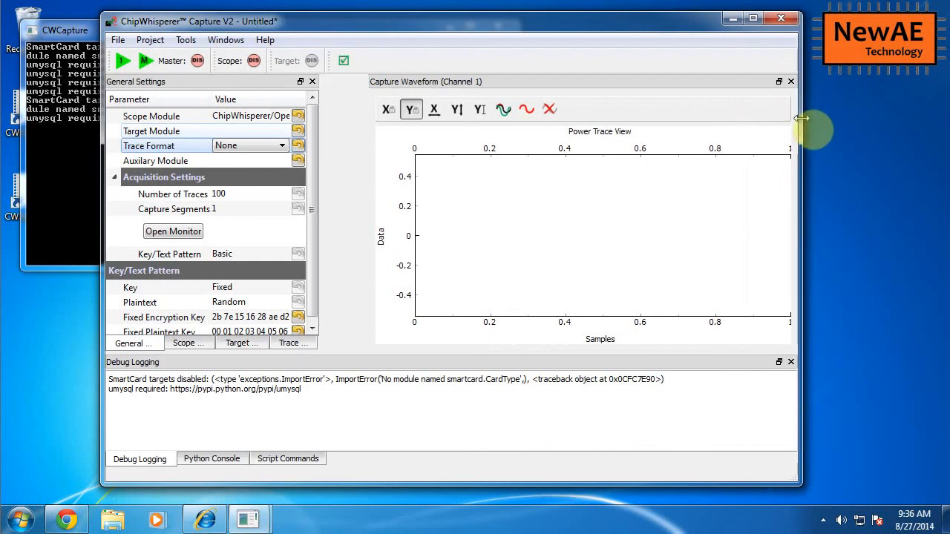
pyautogui.moveTo(367, 80); pyautogui.dragTo(305, 80)
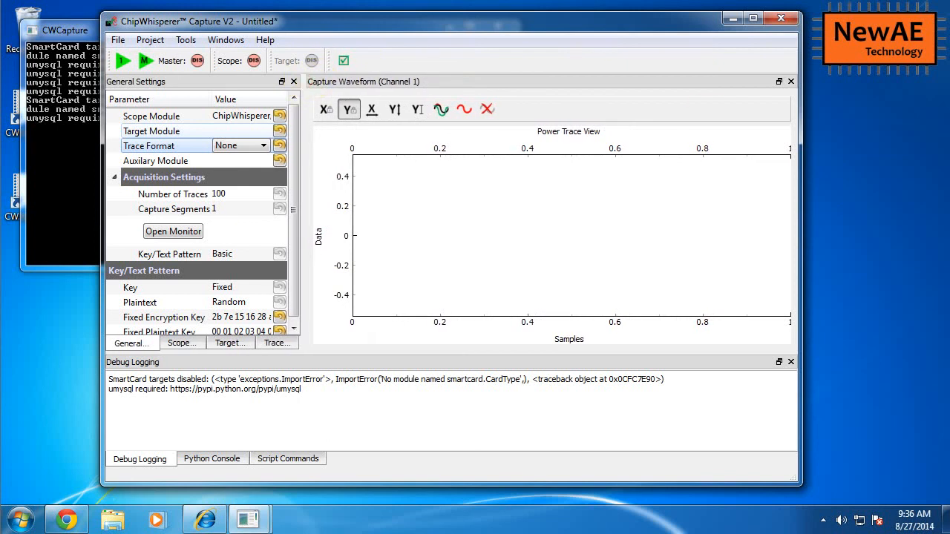
pyautogui.click(787, 21)
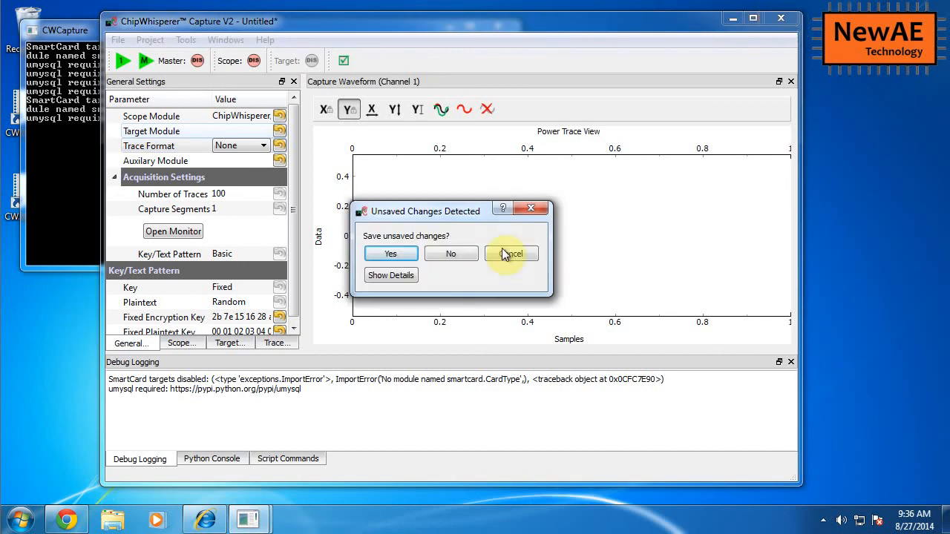
pyautogui.click(445, 254)
# Launch ChipWhisperer Analyzer from the CWAnalyzer desktop shortcut and uncover its console window to read the startup messages
pyautogui.click(18, 215)
pyautogui.doubleClick(18, 215)
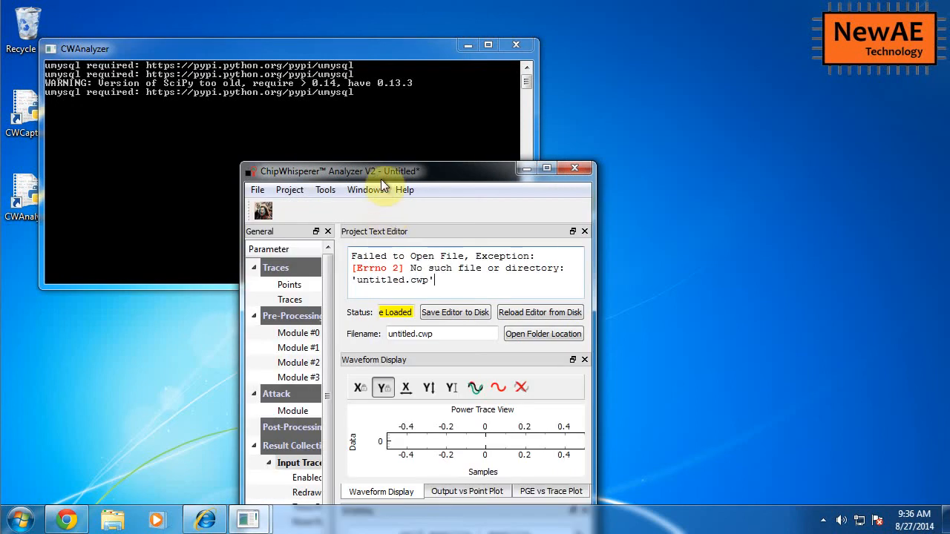
pyautogui.moveTo(380, 179); pyautogui.dragTo(511, 60)
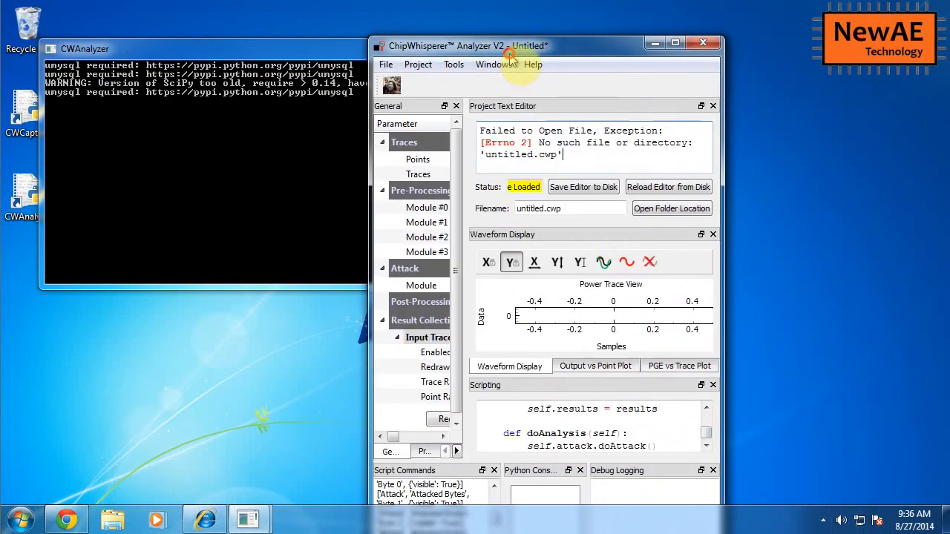
pyautogui.click(271, 118)
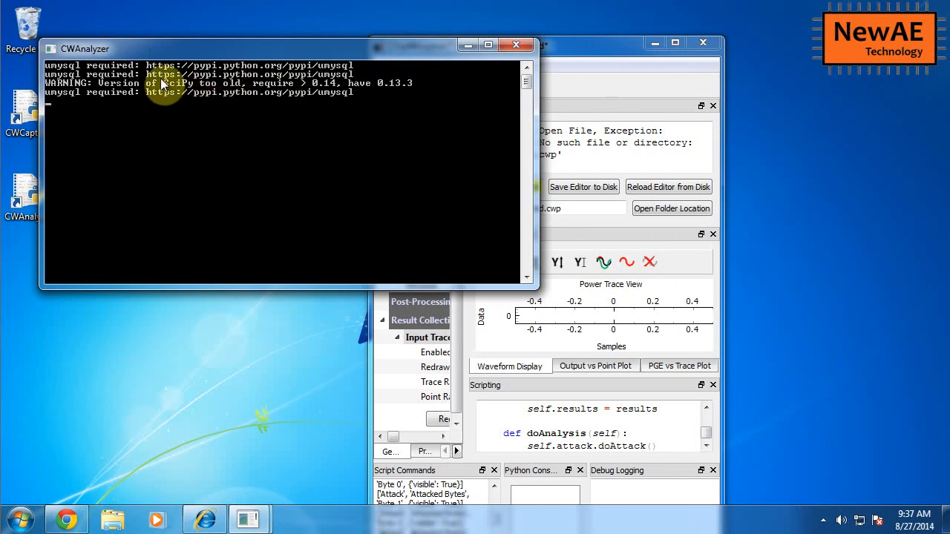
# Move and widen the Analyzer window, and enlarge the Project Text Editor and General areas to fill it
pyautogui.moveTo(612, 49); pyautogui.dragTo(337, 14)
pyautogui.moveTo(475, 216); pyautogui.dragTo(902, 211)
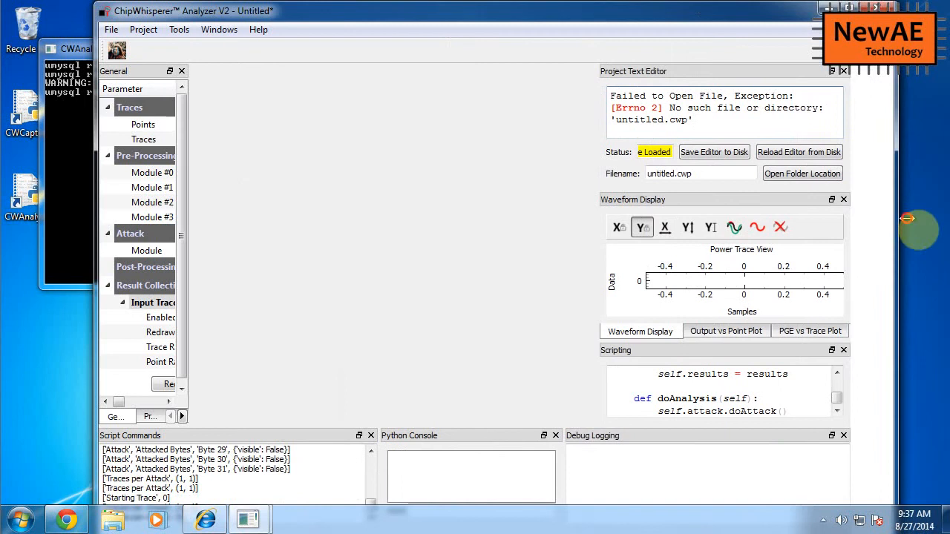
pyautogui.moveTo(651, 182); pyautogui.dragTo(269, 176)
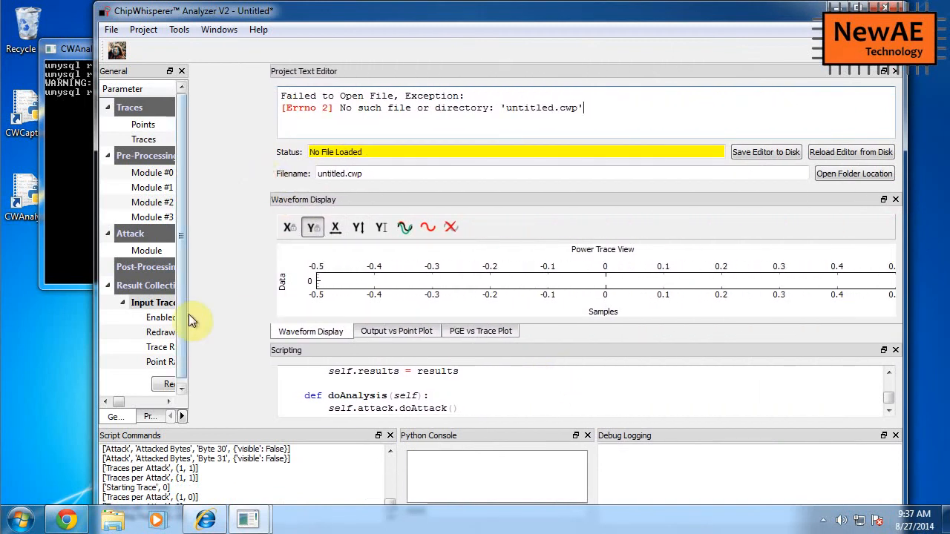
pyautogui.moveTo(190, 314); pyautogui.dragTo(364, 308)
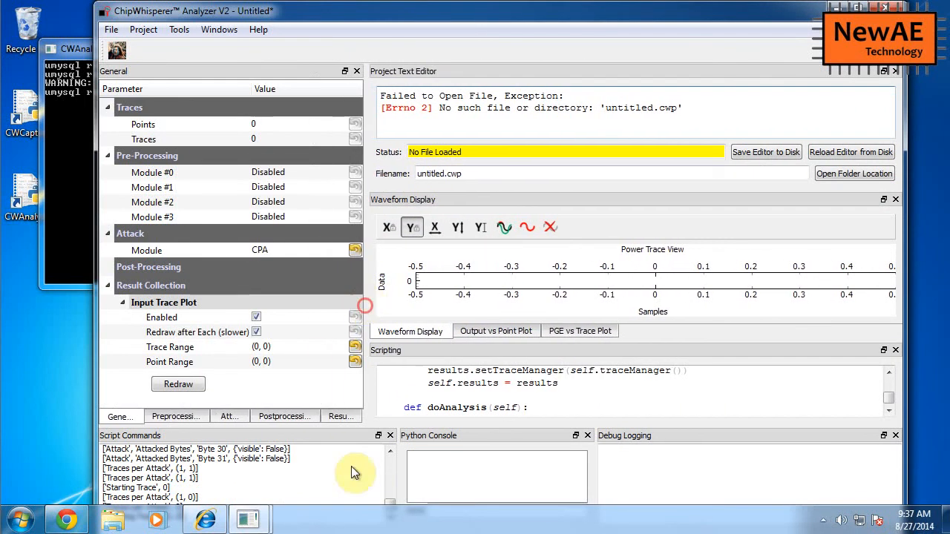
# Detach the Python Console into a floating window and stack Debug Logging with Script Commands as tabs
pyautogui.moveTo(480, 435); pyautogui.dragTo(249, 445)
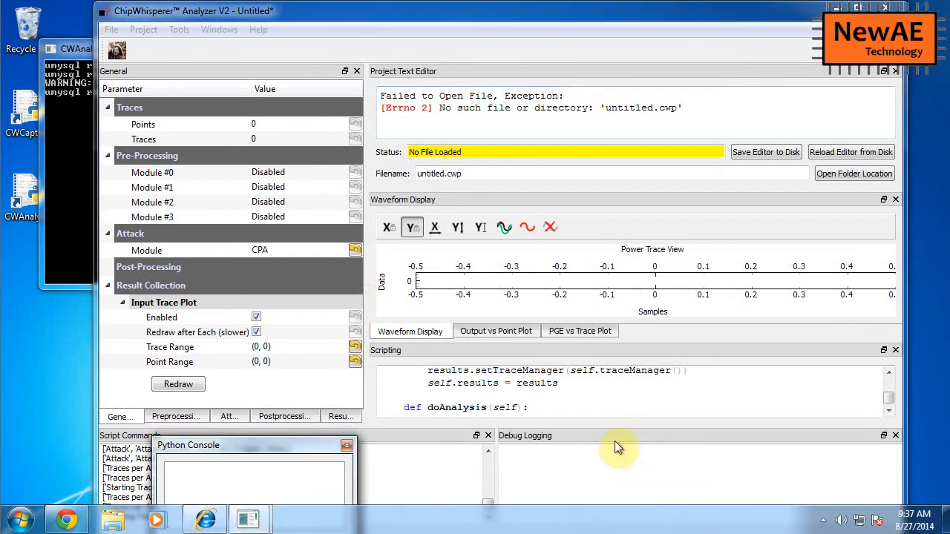
pyautogui.moveTo(629, 436); pyautogui.dragTo(386, 463)
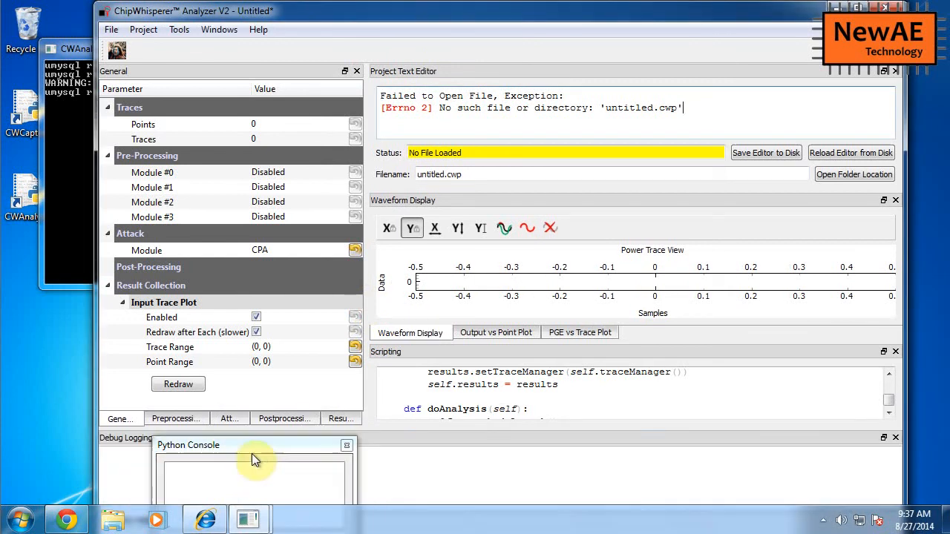
pyautogui.moveTo(252, 453); pyautogui.dragTo(535, 402)
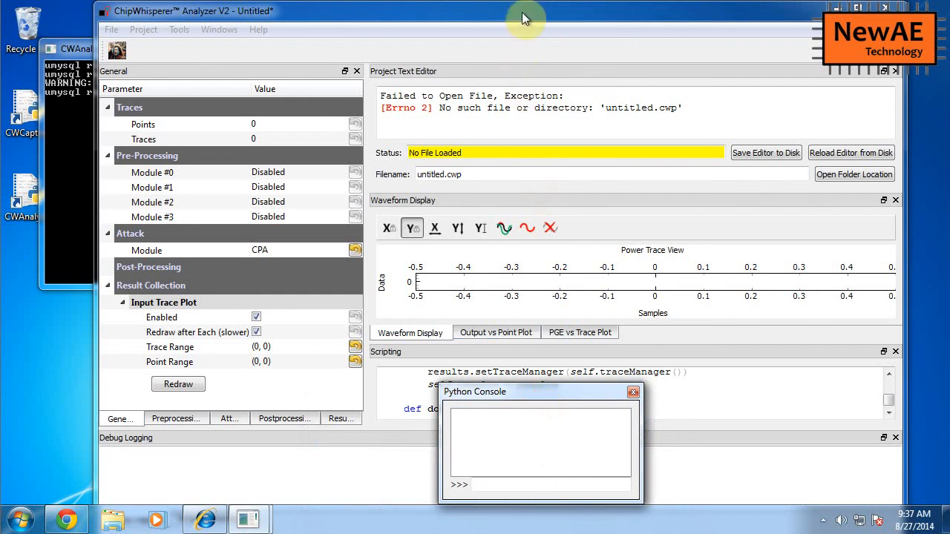
# Maximize the Analyzer window and move the floating Python Console over the General settings area
pyautogui.moveTo(528, 2)
pyautogui.mouseDown()
pyautogui.moveTo(524, 51)
pyautogui.moveTo(527, 15)
pyautogui.mouseUp()
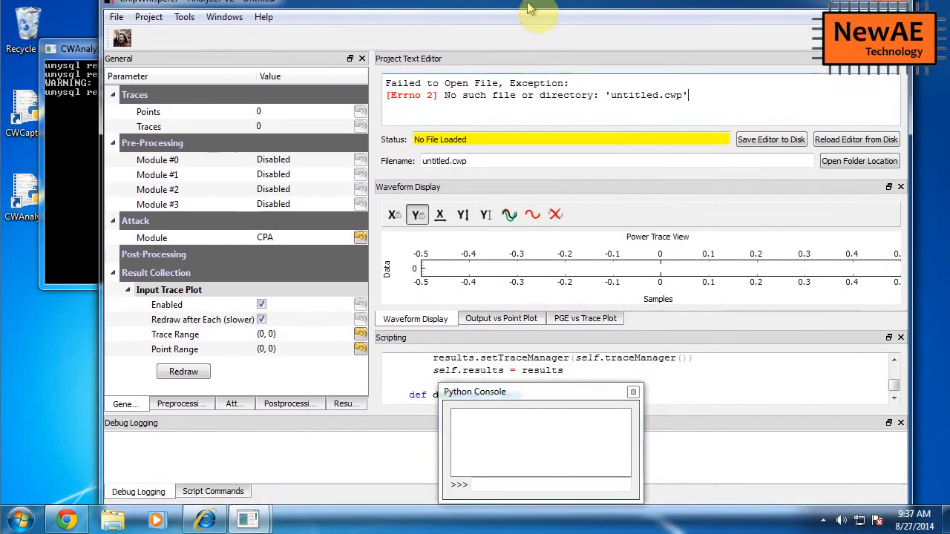
pyautogui.moveTo(518, 390); pyautogui.dragTo(136, 373)
pyautogui.click(863, 8)
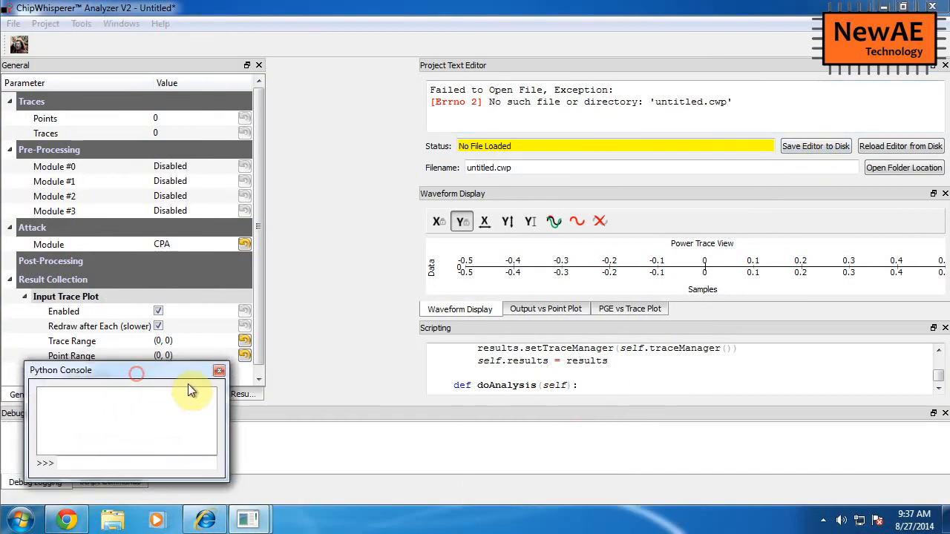
# Close the floating Python Console and show it again
pyautogui.click(219, 371)
pyautogui.click(121, 23)
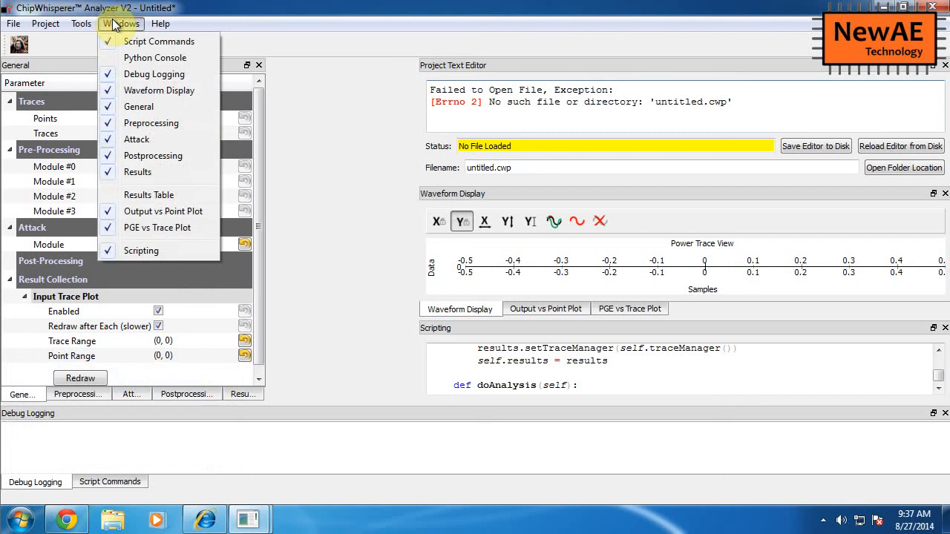
pyautogui.click(133, 57)
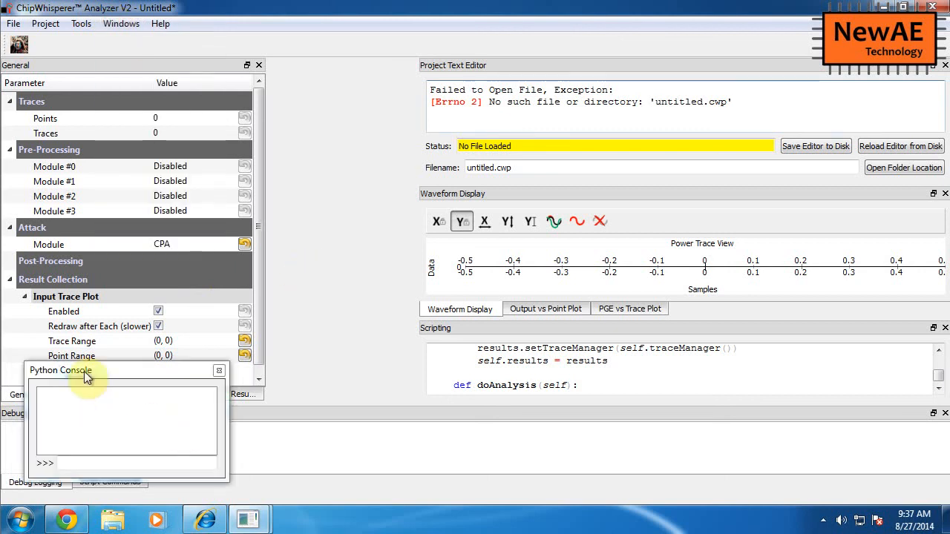
# Dock the Python Console beside Debug Logging, and widen the Project Text Editor and General areas
pyautogui.moveTo(84, 371); pyautogui.dragTo(751, 412)
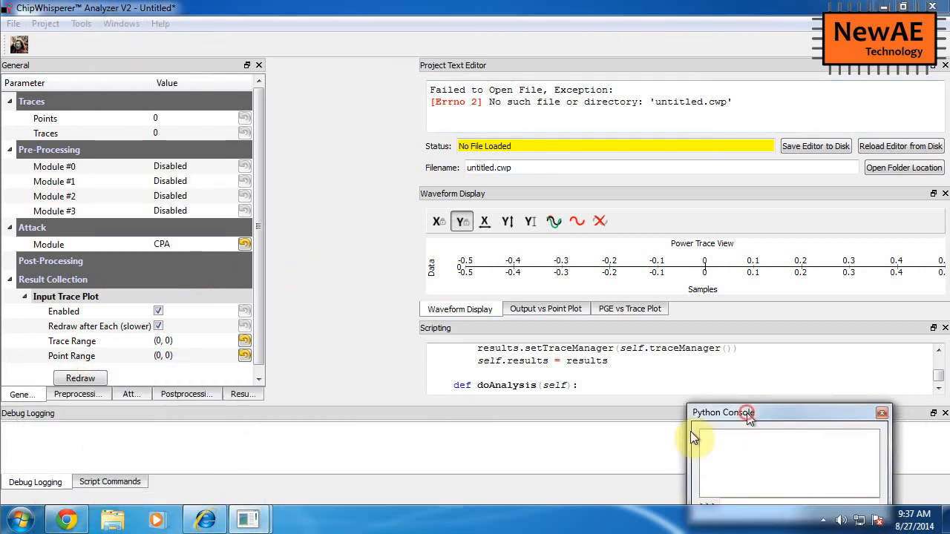
pyautogui.moveTo(687, 458); pyautogui.dragTo(8, 456)
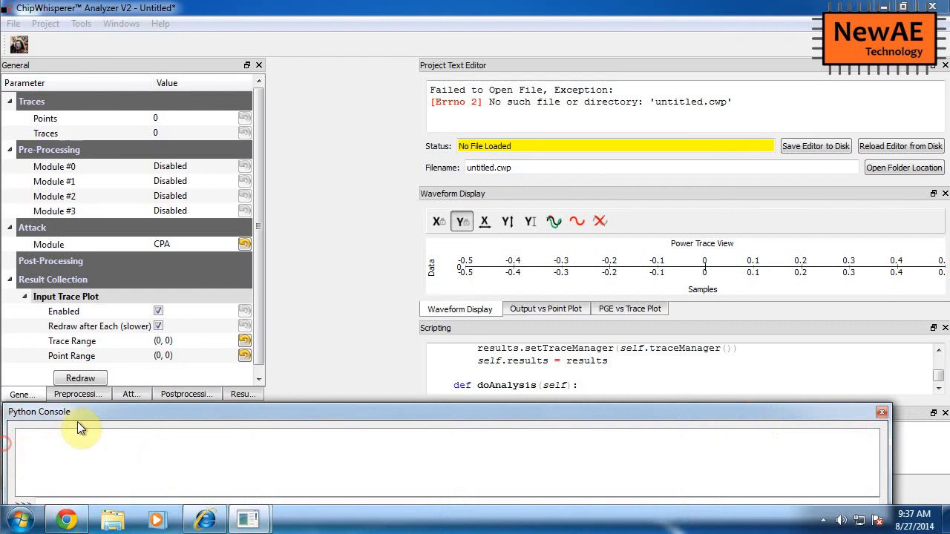
pyautogui.moveTo(73, 415); pyautogui.dragTo(197, 403)
pyautogui.moveTo(823, 401); pyautogui.dragTo(632, 421)
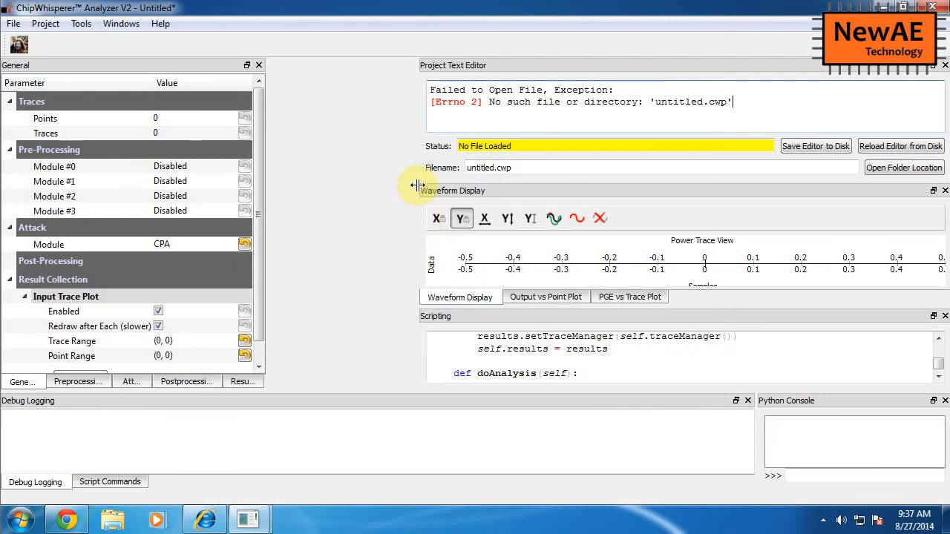
pyautogui.moveTo(418, 185); pyautogui.dragTo(377, 186)
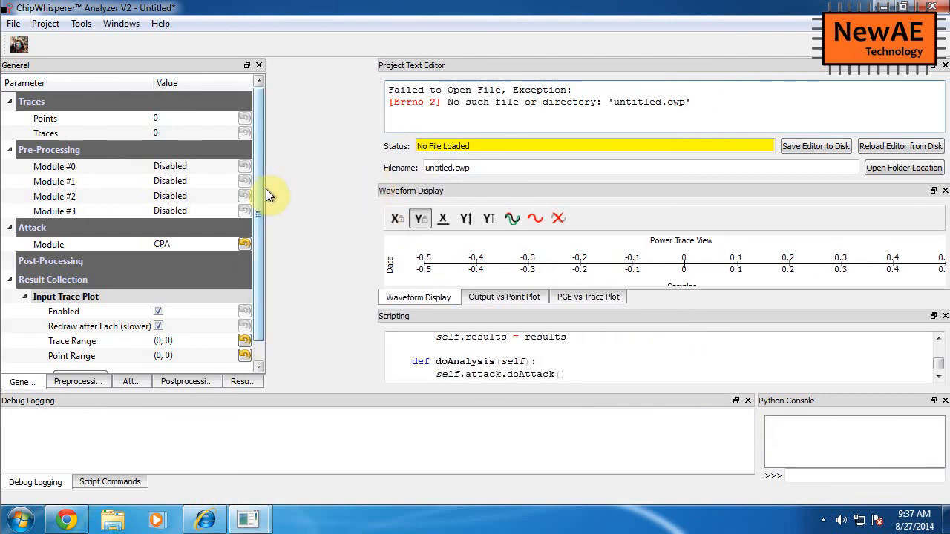
pyautogui.moveTo(267, 191); pyautogui.dragTo(301, 188)
# List the enabled modules and widen the Module and Details columns to read the traces.TraceContainerMySQL entry, closing the list when done
pyautogui.click(162, 24)
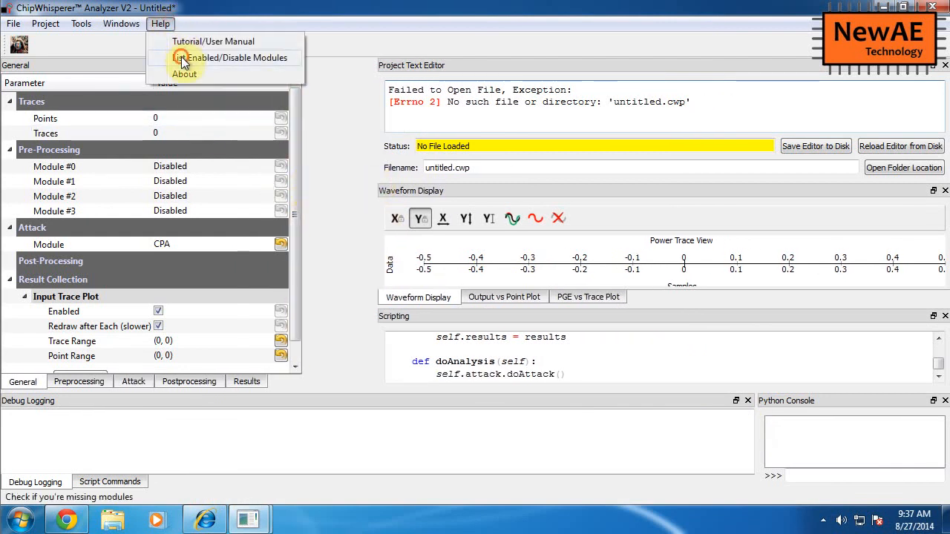
pyautogui.click(186, 57)
pyautogui.moveTo(582, 225); pyautogui.dragTo(841, 290)
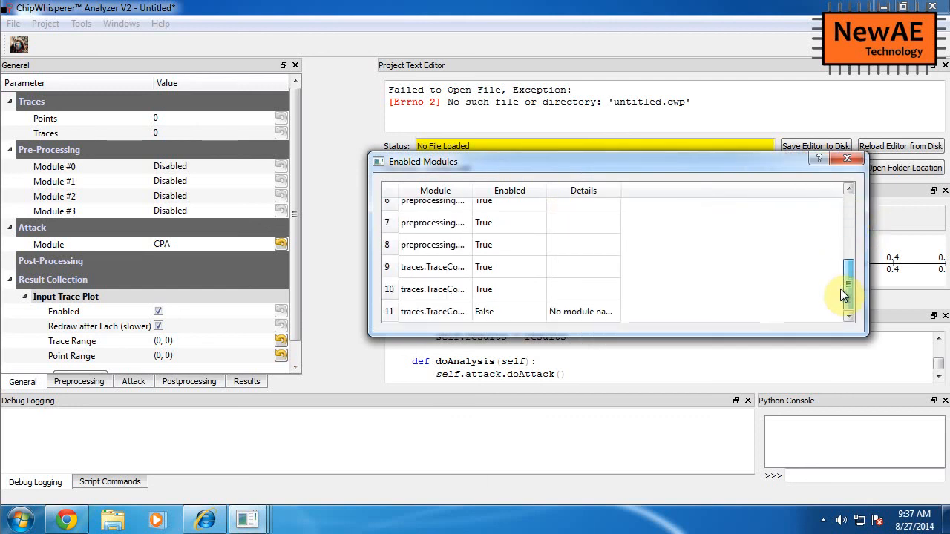
pyautogui.moveTo(472, 190); pyautogui.dragTo(572, 193)
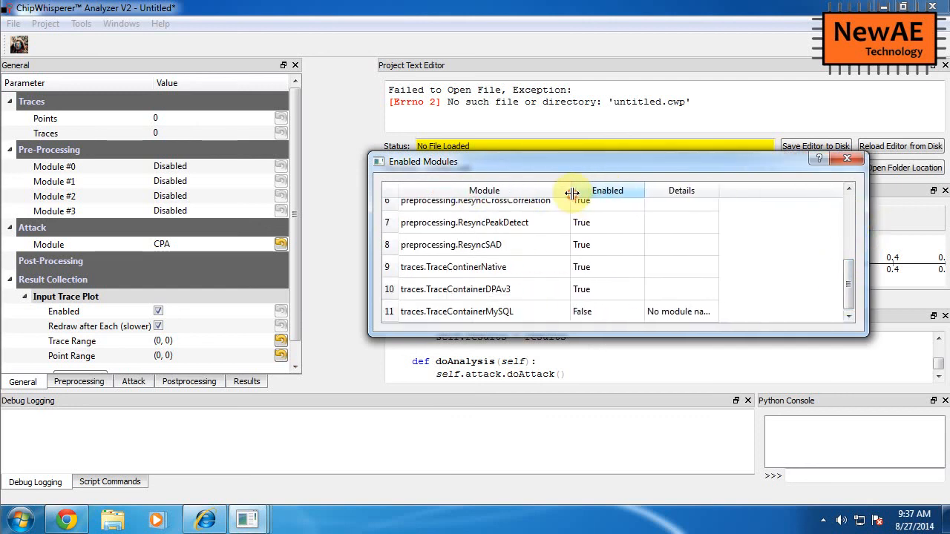
pyautogui.click(505, 312)
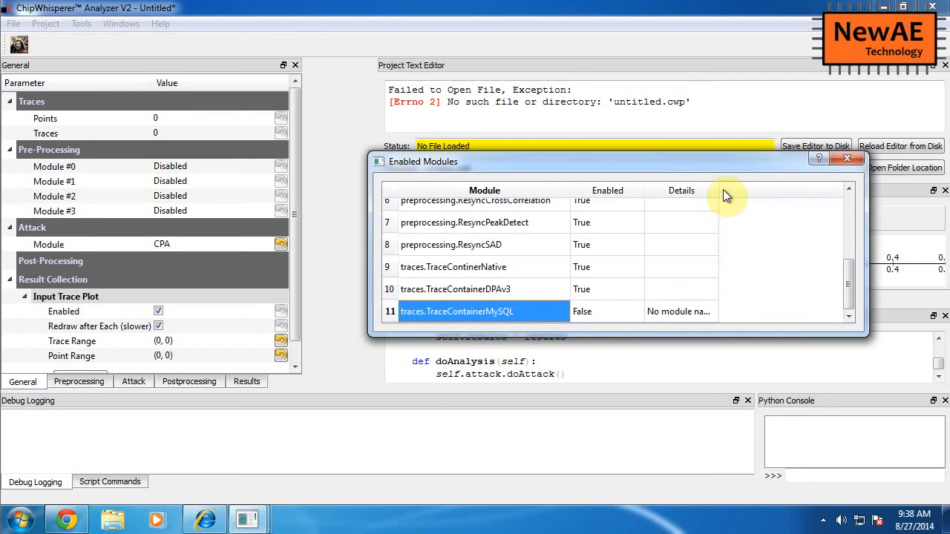
pyautogui.moveTo(718, 191); pyautogui.dragTo(833, 193)
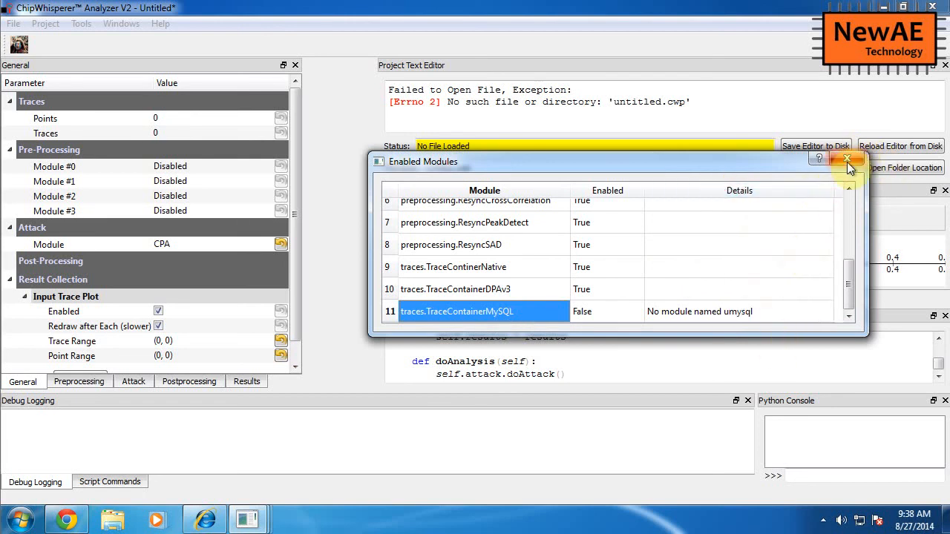
pyautogui.click(847, 160)
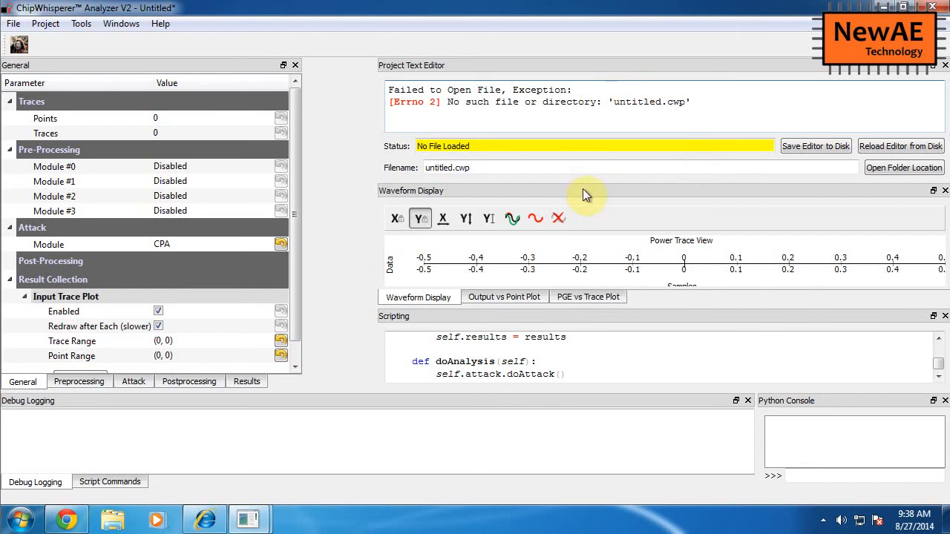
# Stack the Project Text Editor and Scripting as tabs with Debug Logging, and widen the Waveform Display towards the General settings
pyautogui.moveTo(581, 67); pyautogui.dragTo(353, 415)
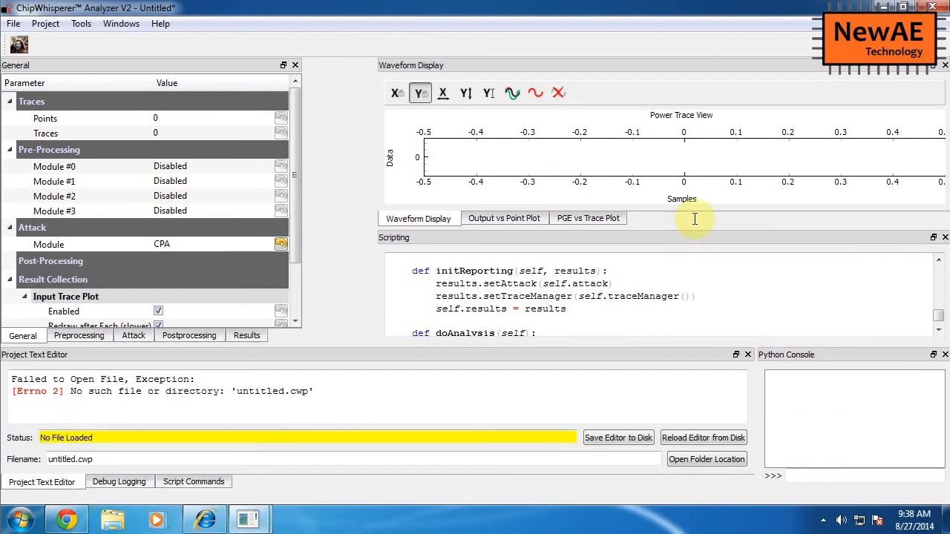
pyautogui.moveTo(622, 238); pyautogui.dragTo(474, 421)
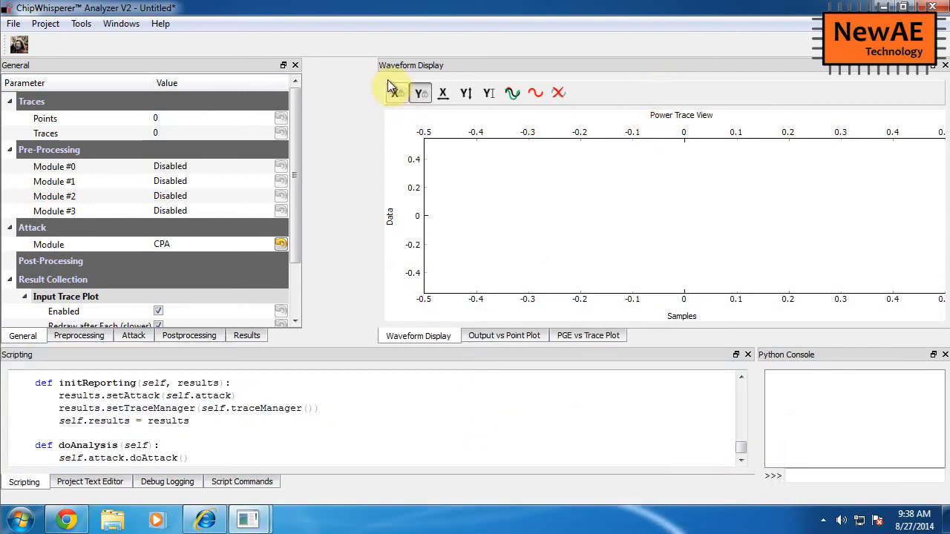
pyautogui.moveTo(365, 61); pyautogui.dragTo(281, 66)
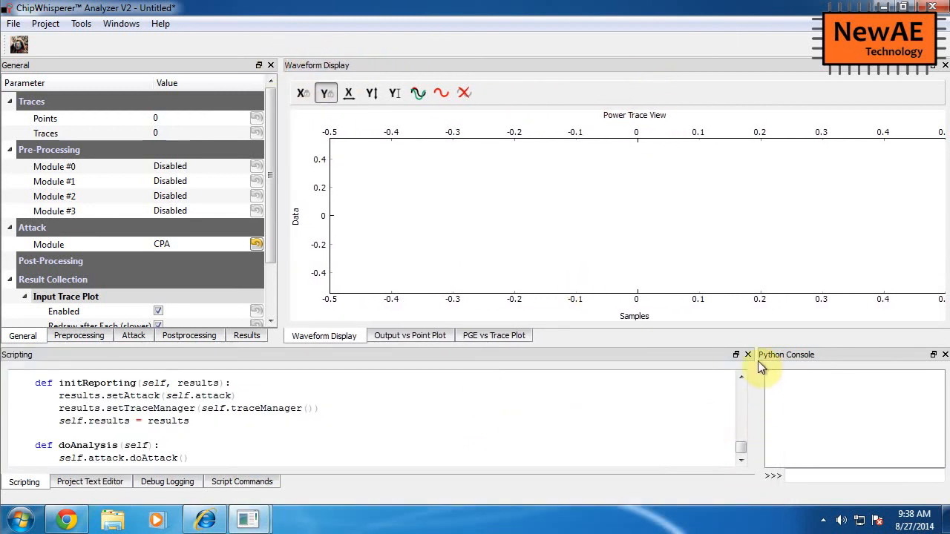
# Close the Analyzer program without saving the changes to the untitled project
pyautogui.click(932, 8)
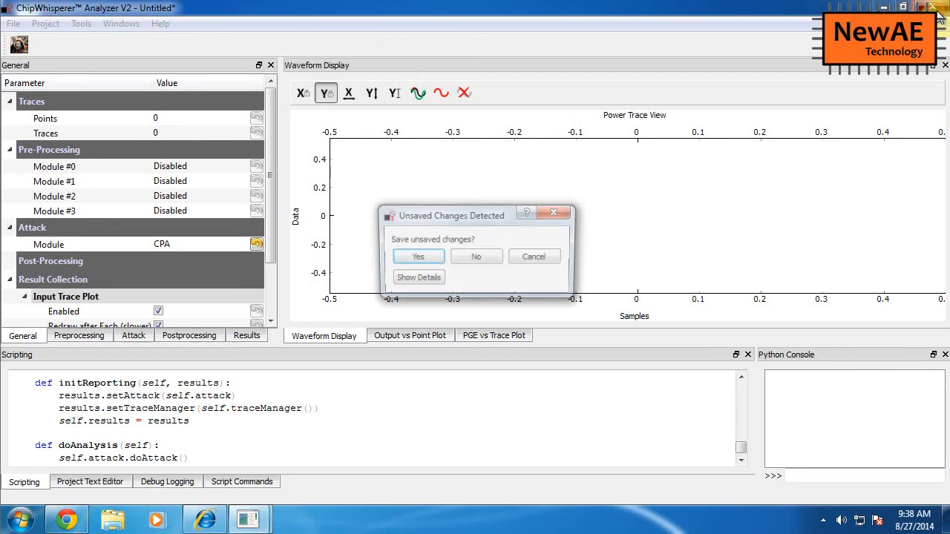
pyautogui.click(472, 259)
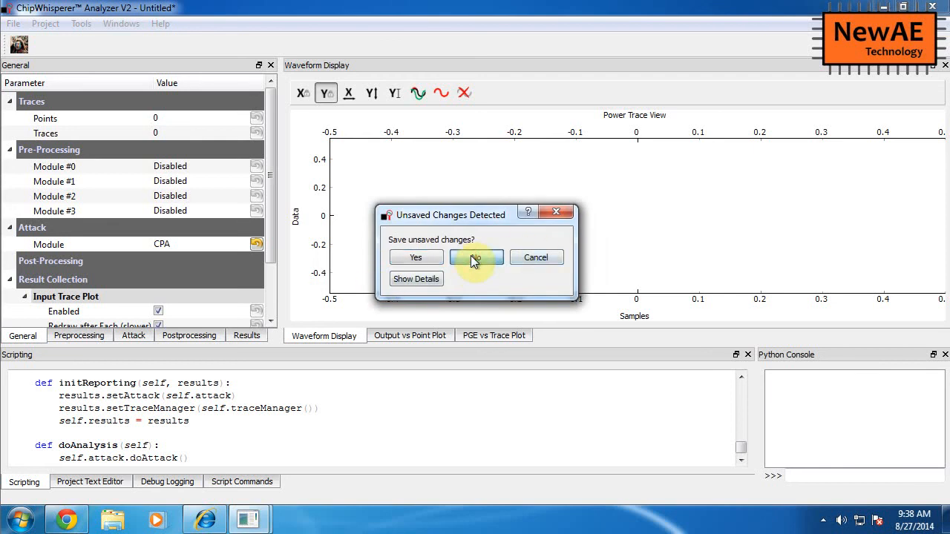